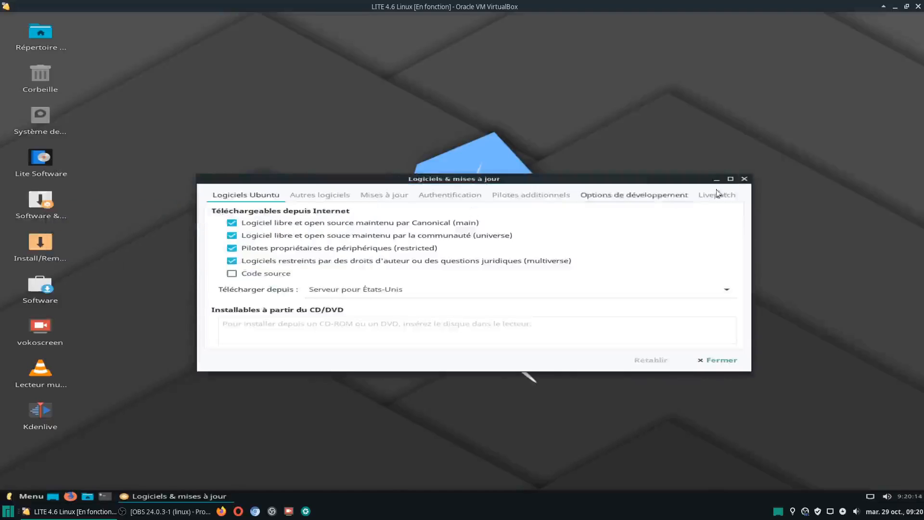
# - Replace the Logiciels & mises à jour window with Lite Software, authenticating with the account password, and agree to update the software sources
pyautogui.click(744, 178)
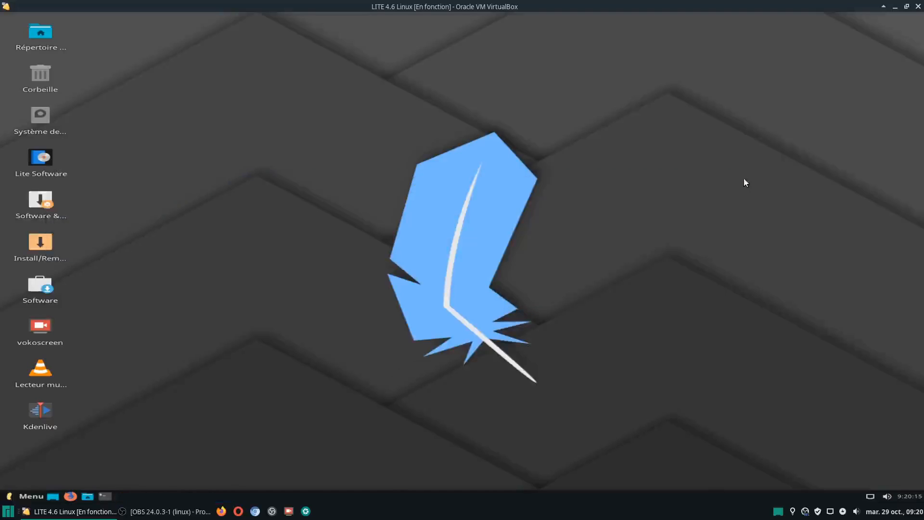
pyautogui.doubleClick(41, 161)
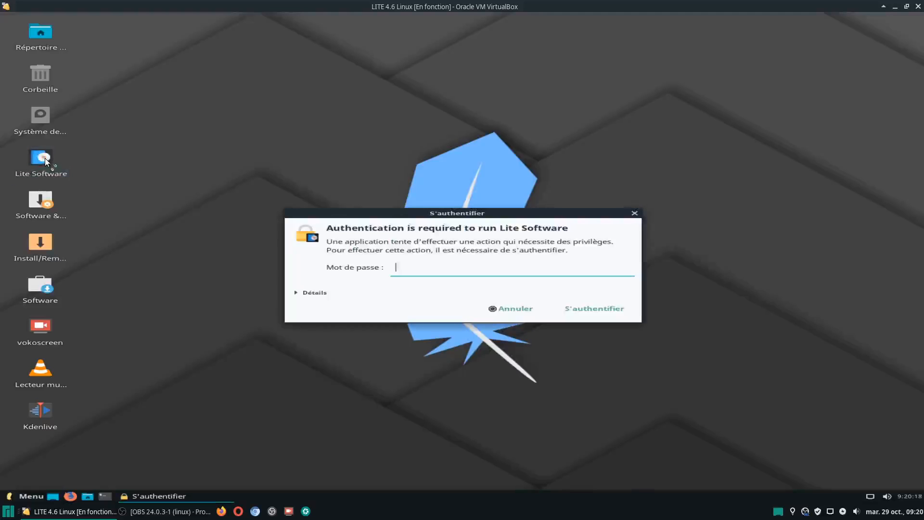
pyautogui.write('a')
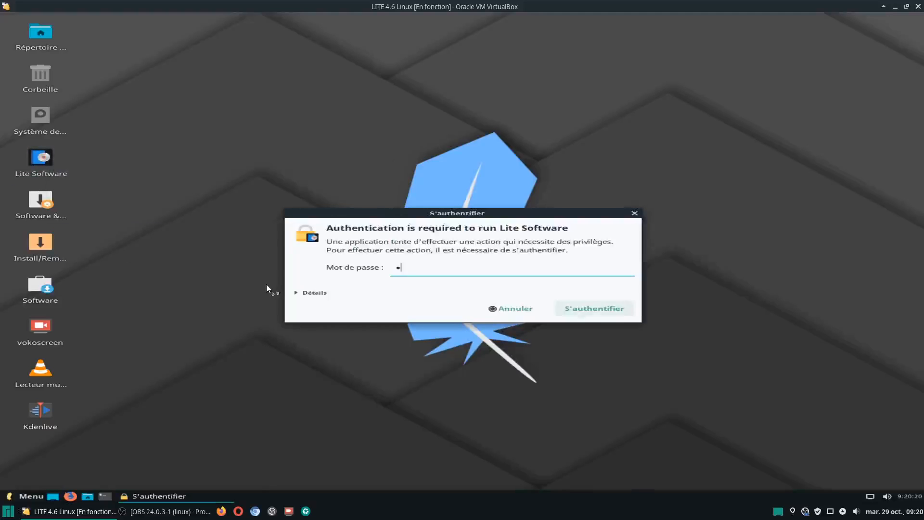
pyautogui.press('Return')
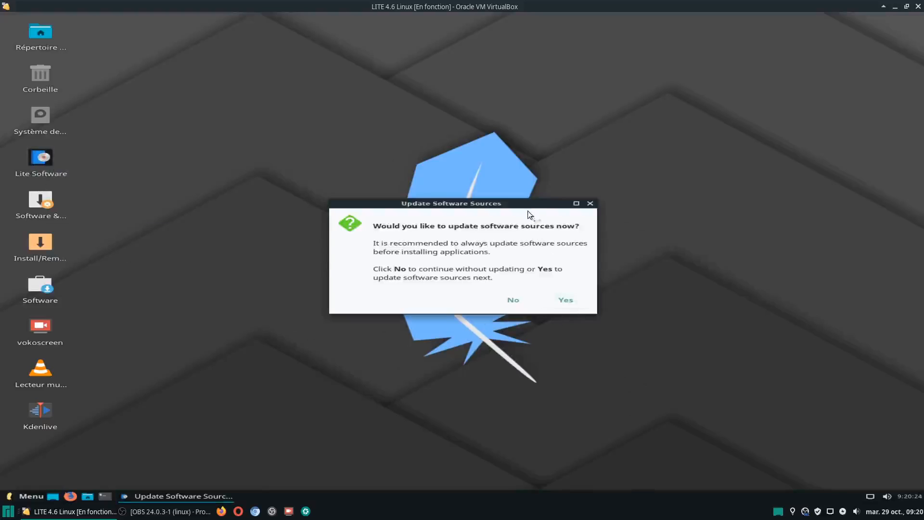
pyautogui.moveTo(529, 205); pyautogui.dragTo(550, 224)
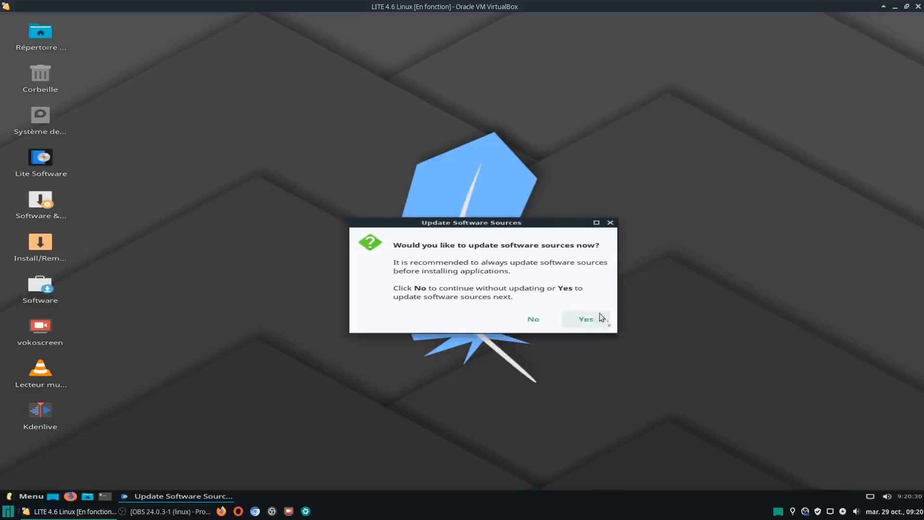
pyautogui.click(584, 320)
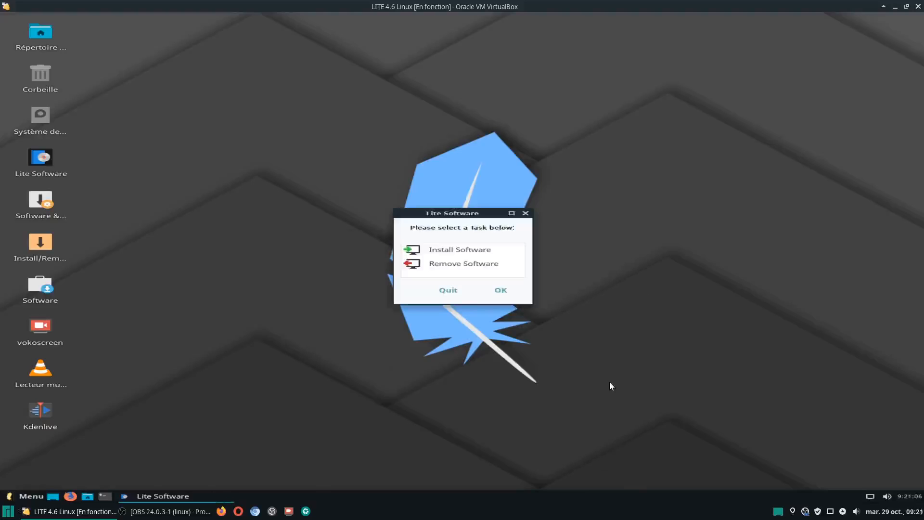
# - Start the Install Software task, then narrow, move aside and lengthen its window so that the program list fits
pyautogui.click(478, 247)
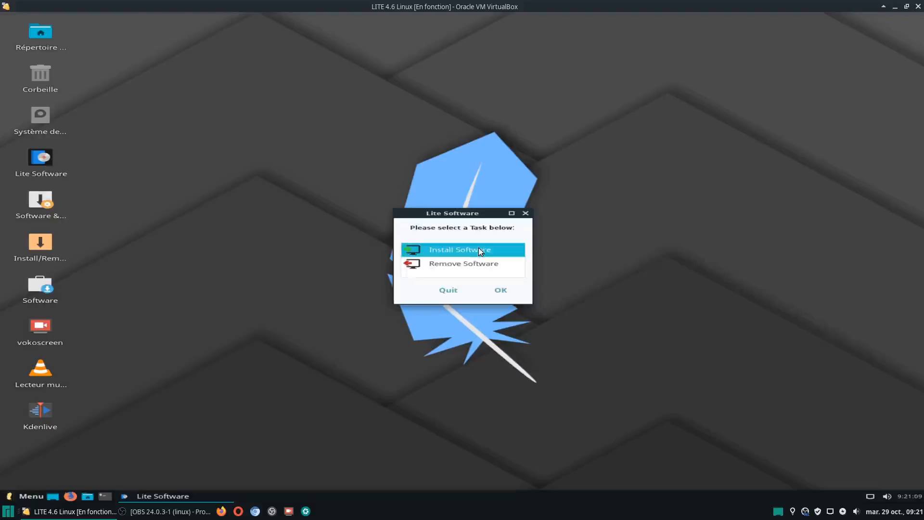
pyautogui.click(507, 290)
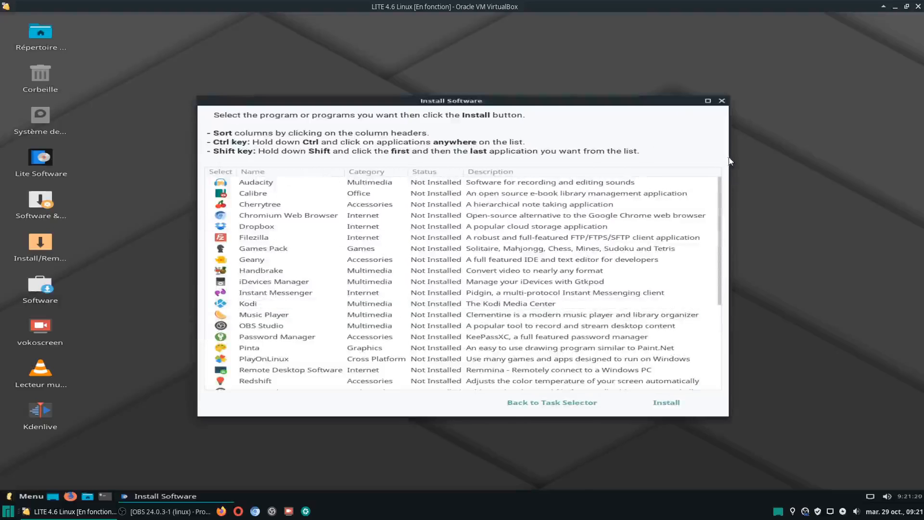
pyautogui.moveTo(729, 157); pyautogui.dragTo(629, 157)
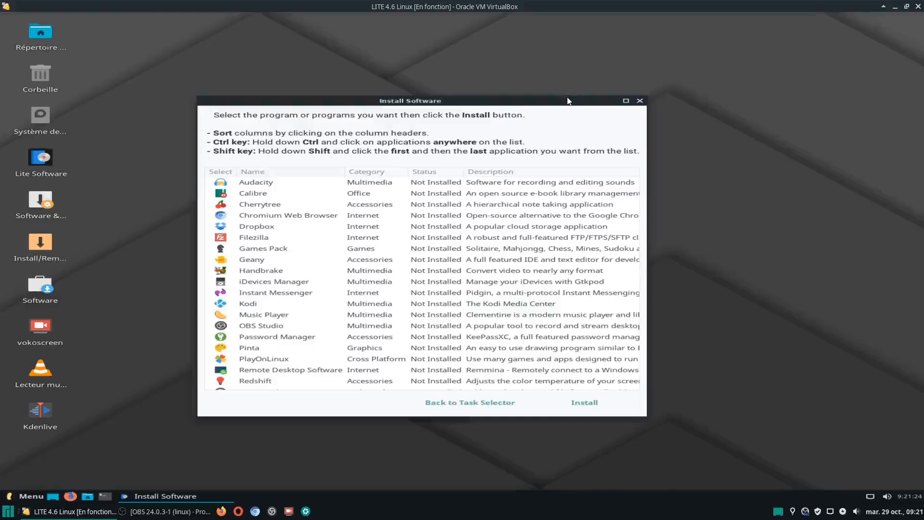
pyautogui.moveTo(567, 96); pyautogui.dragTo(860, 30)
pyautogui.moveTo(773, 417); pyautogui.dragTo(774, 483)
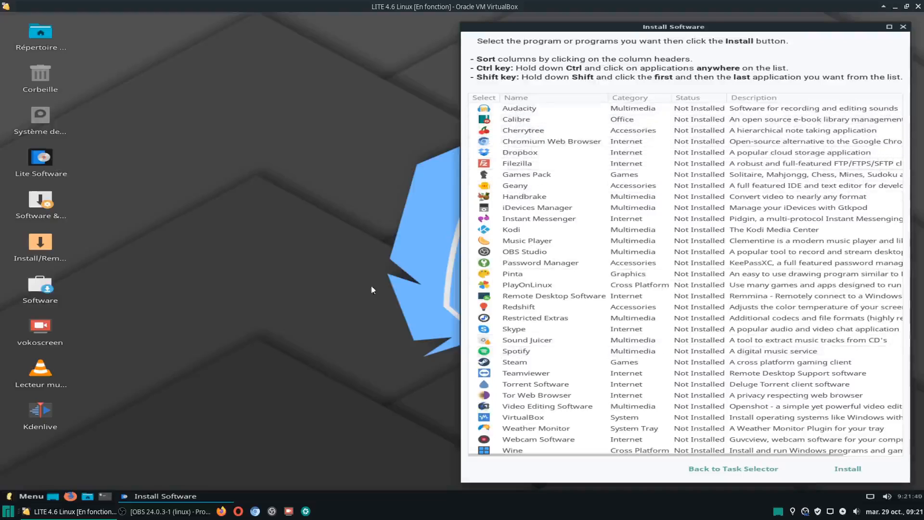
# - Switch to OBS to unmute the Mic/Aux audio source, then return to the Install Software list
pyautogui.click(159, 514)
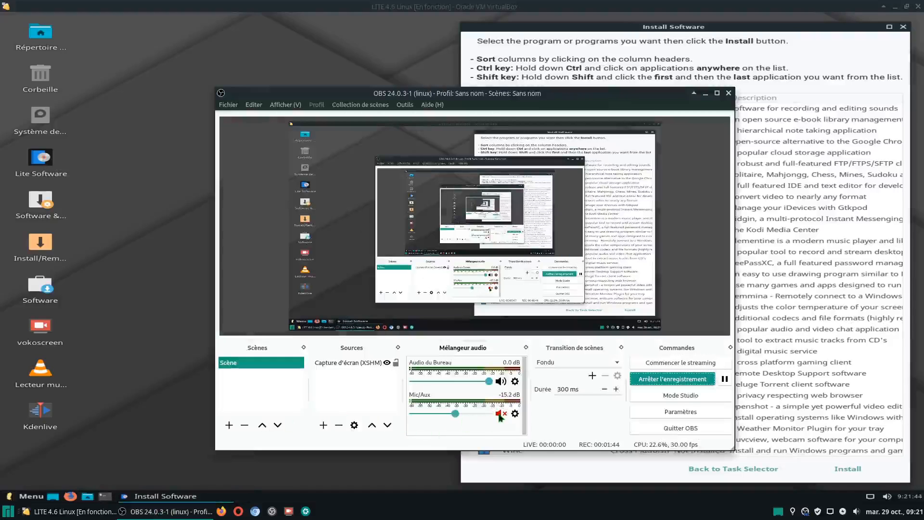
pyautogui.click(500, 414)
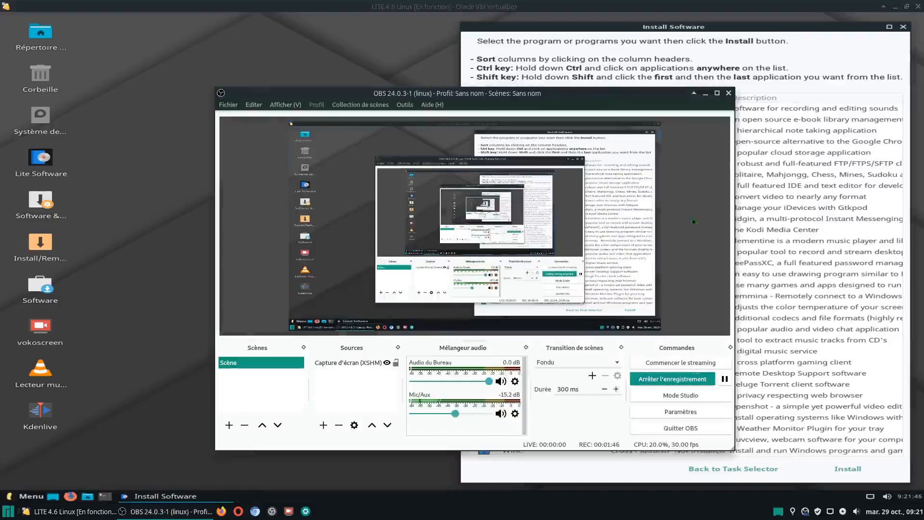
pyautogui.click(705, 94)
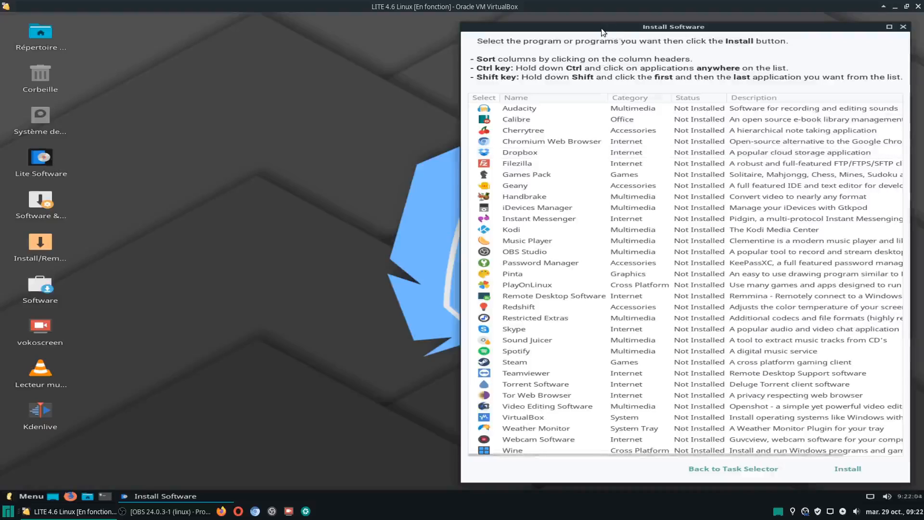
pyautogui.moveTo(614, 32)
pyautogui.mouseDown()
pyautogui.moveTo(603, 30)
pyautogui.moveTo(622, 22)
pyautogui.mouseUp()
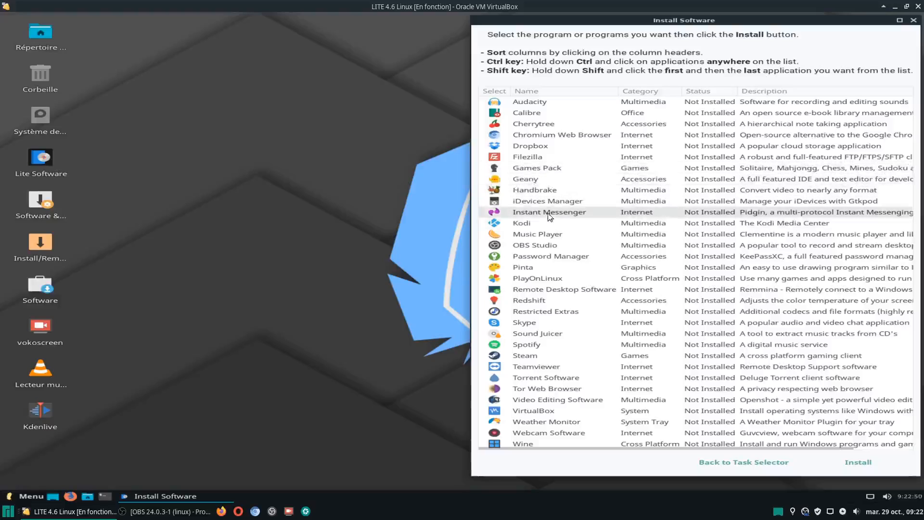
# - Launch the Synaptic package manager with the account password and filter its packages by "bleachbit"
pyautogui.doubleClick(44, 244)
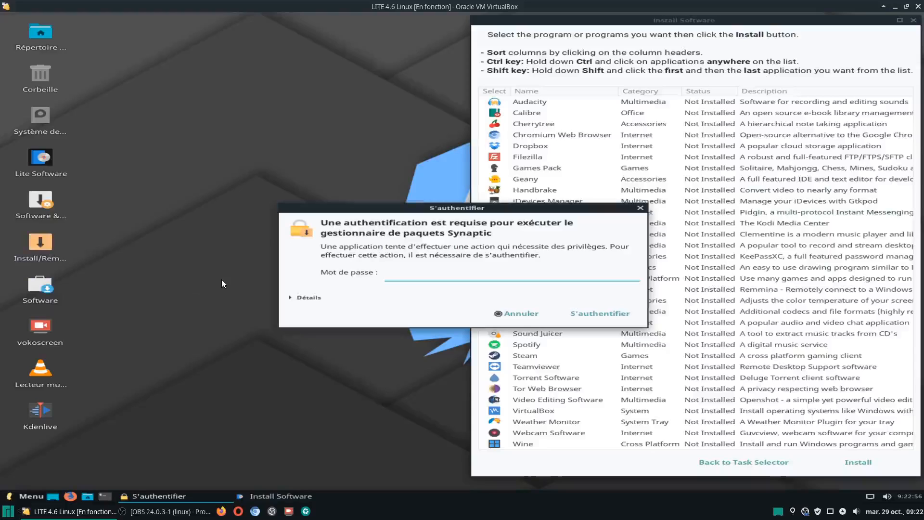
pyautogui.press('Return')
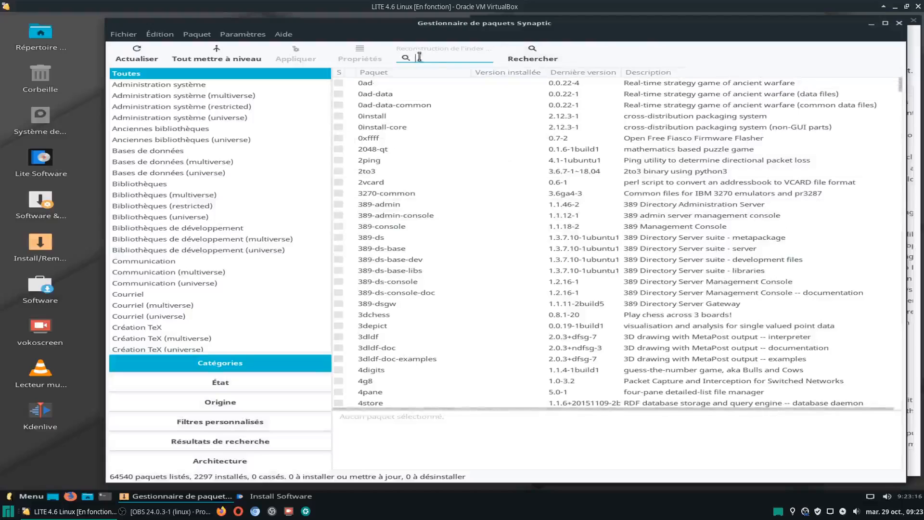
pyautogui.write('b')
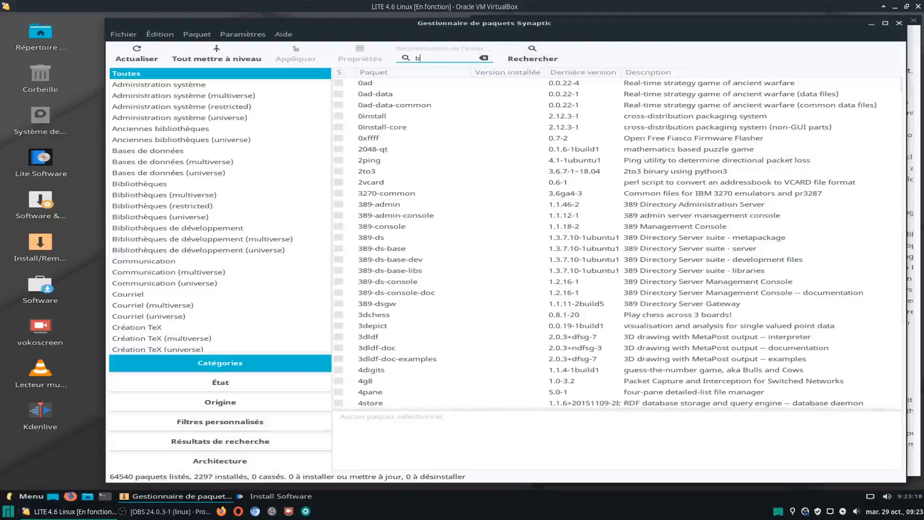
pyautogui.write('leach')
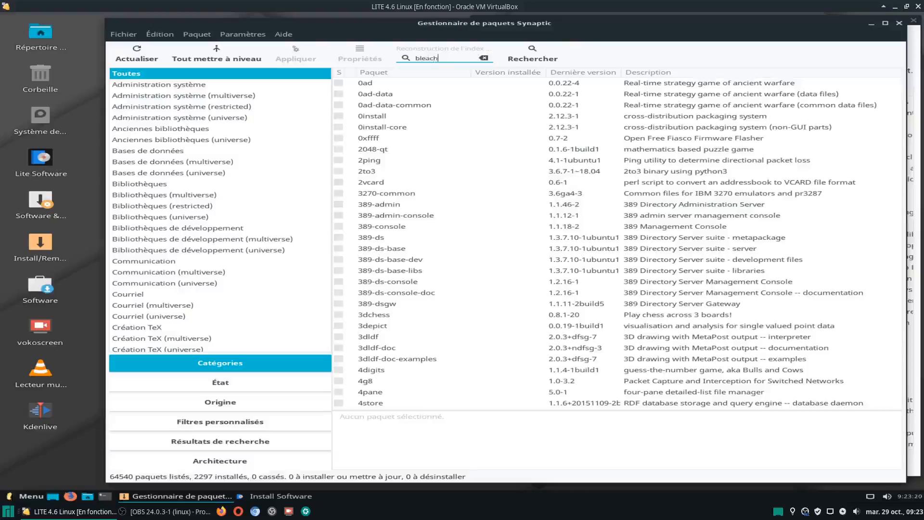
pyautogui.write('bit')
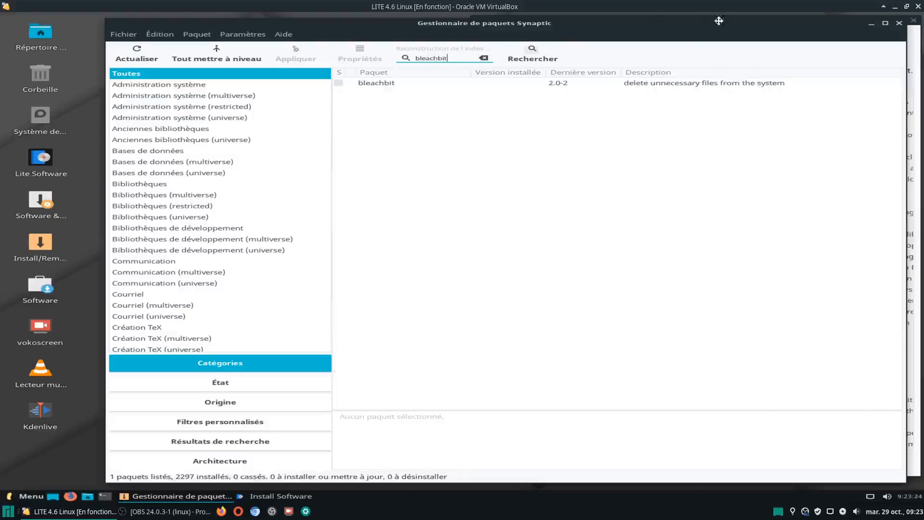
# - Close the Install Software list and the Lite Software task selector, and bring the Synaptic window back into full view
pyautogui.moveTo(719, 21); pyautogui.dragTo(354, 334)
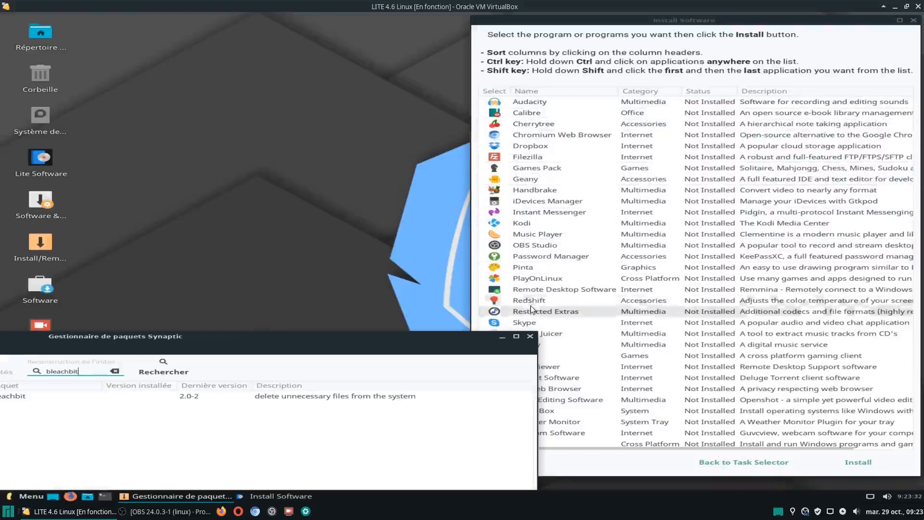
pyautogui.moveTo(446, 340); pyautogui.dragTo(329, 354)
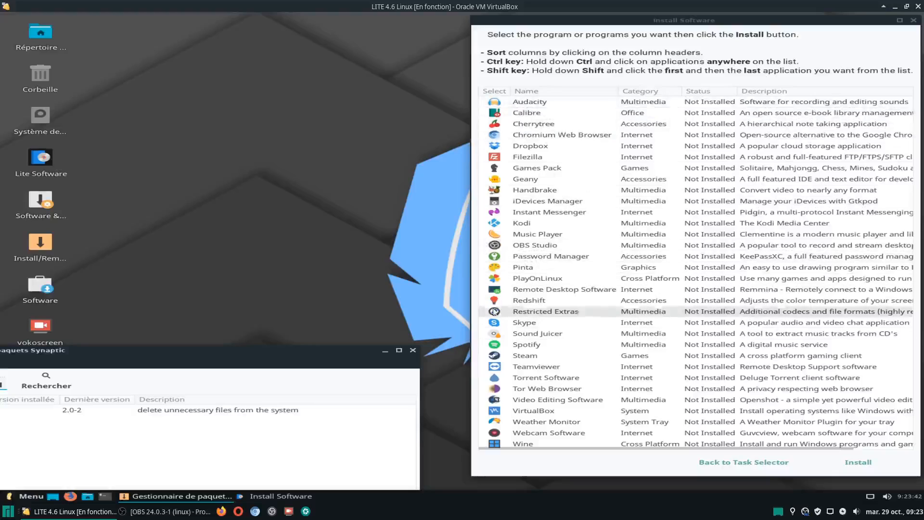
pyautogui.moveTo(694, 25); pyautogui.dragTo(486, 43)
pyautogui.click(714, 38)
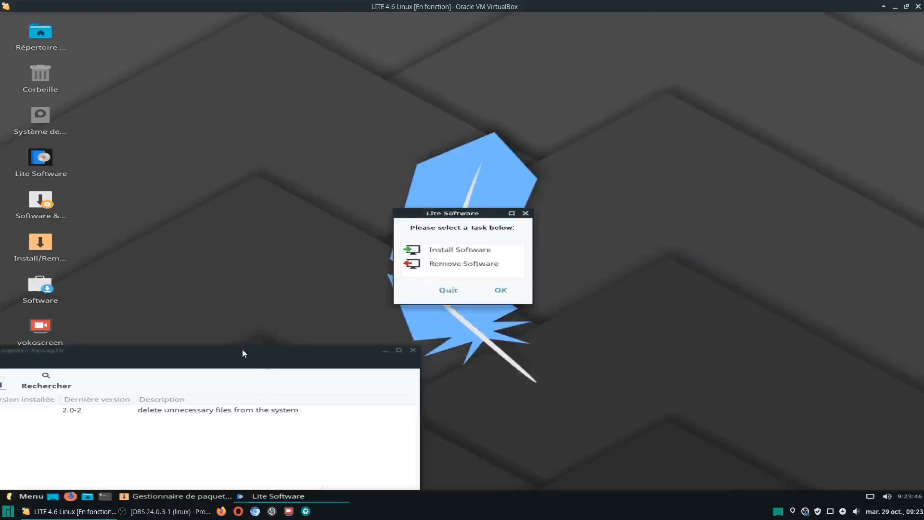
pyautogui.moveTo(241, 351); pyautogui.dragTo(443, 326)
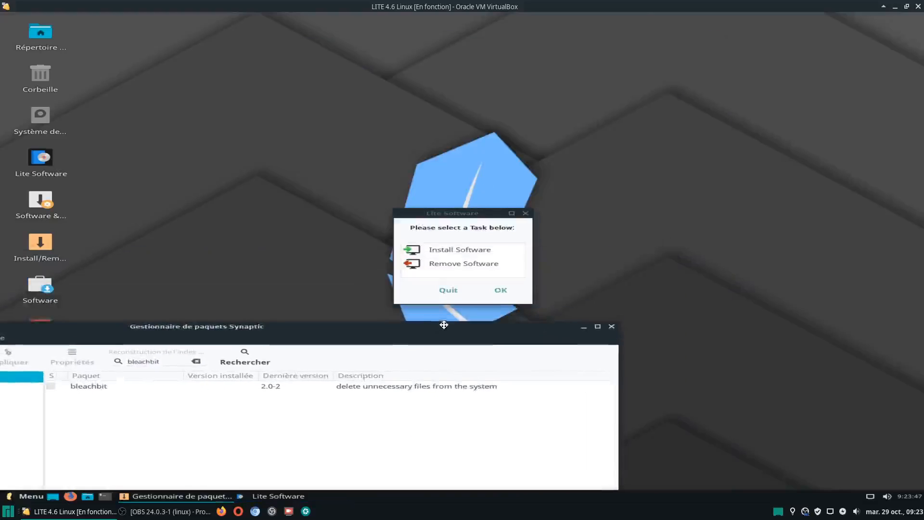
pyautogui.click(526, 213)
pyautogui.moveTo(416, 326); pyautogui.dragTo(587, 30)
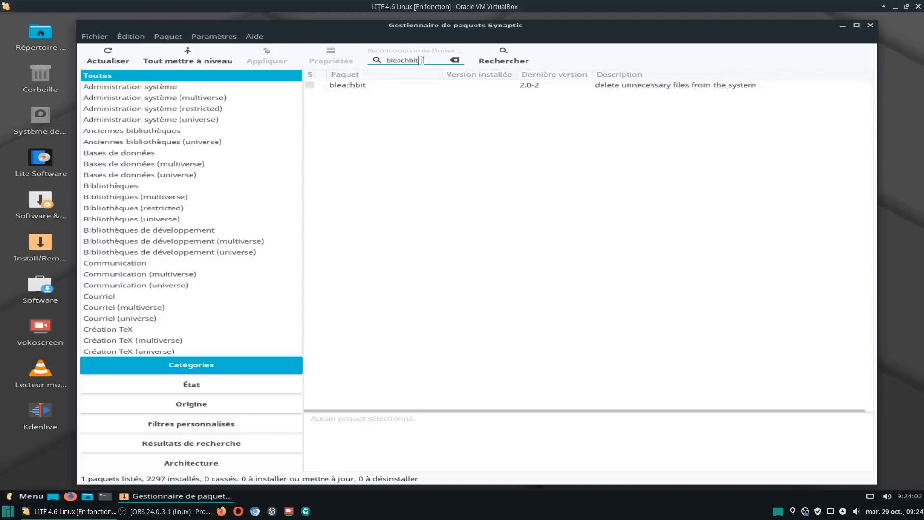
# - Mark the bleachbit package for installation and apply the change
pyautogui.click(501, 57)
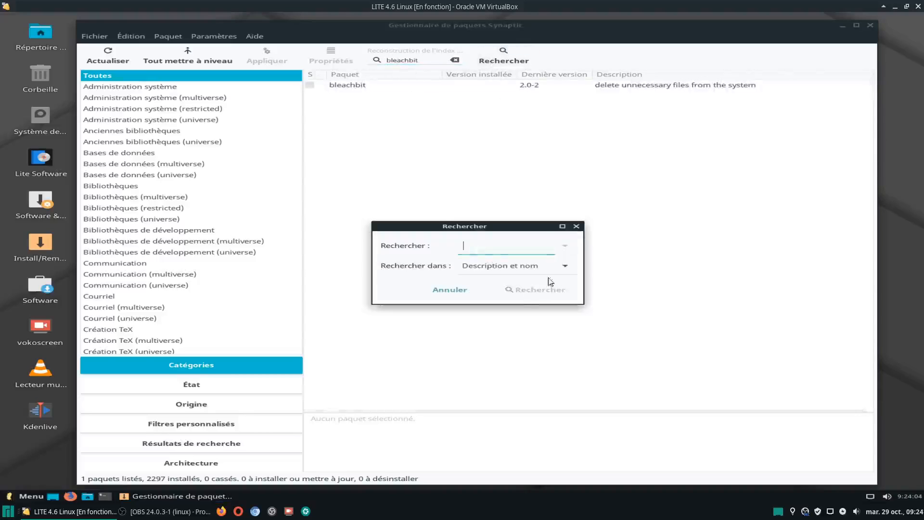
pyautogui.click(576, 226)
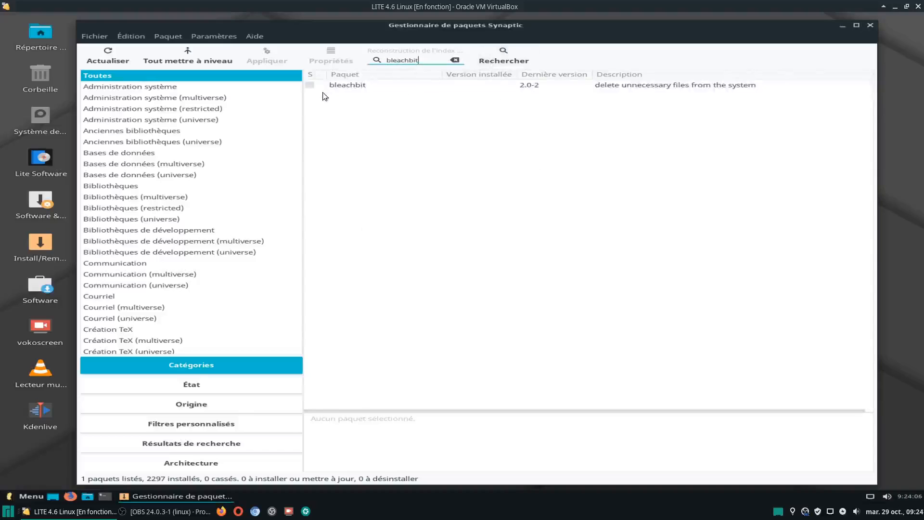
pyautogui.click(312, 87)
pyautogui.click(366, 113)
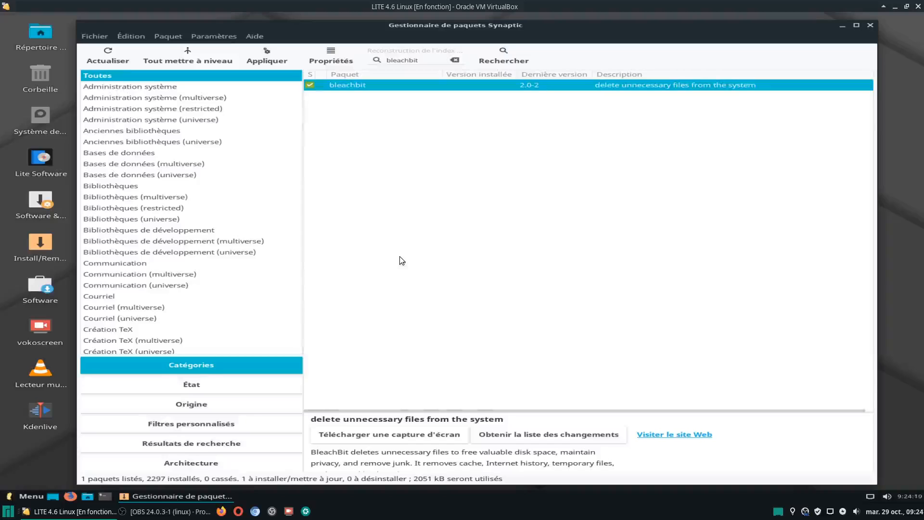
pyautogui.click(267, 56)
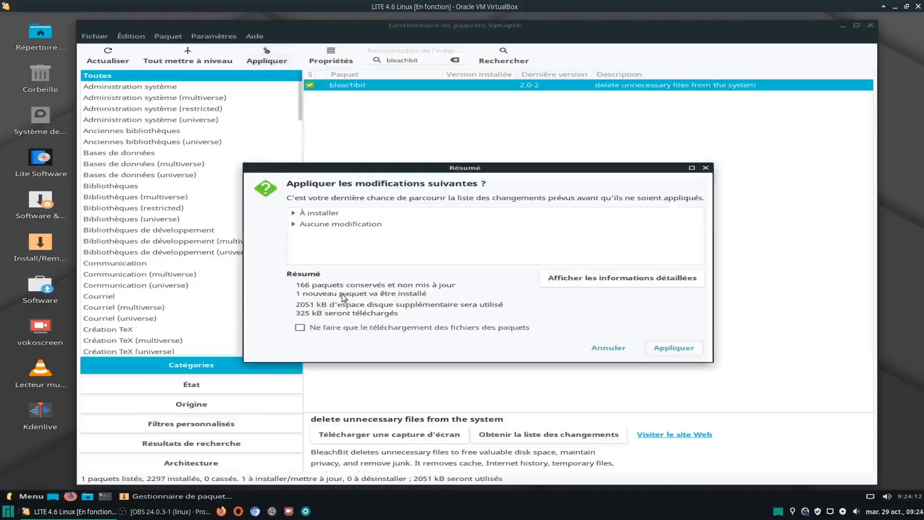
pyautogui.click(675, 346)
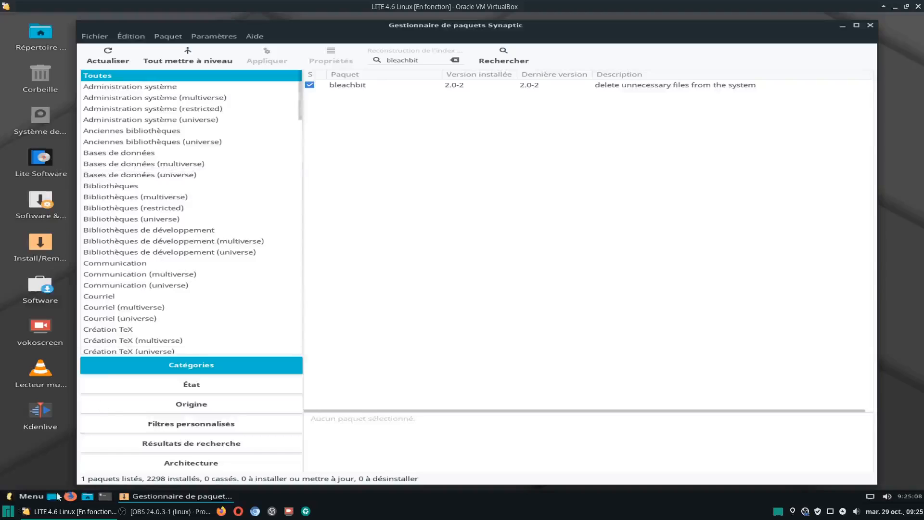
# - Launch BleachBit (as root) from the system applications, authenticating with the account password
pyautogui.click(21, 495)
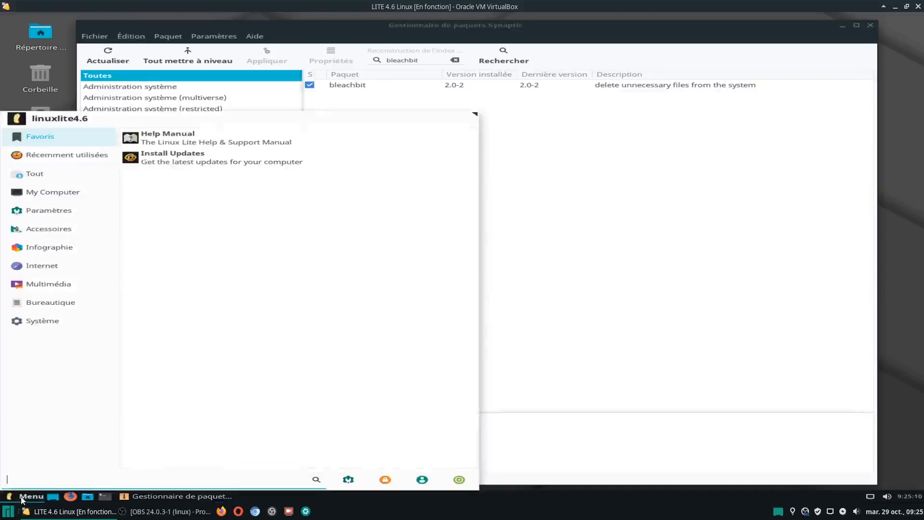
pyautogui.moveTo(88, 232)
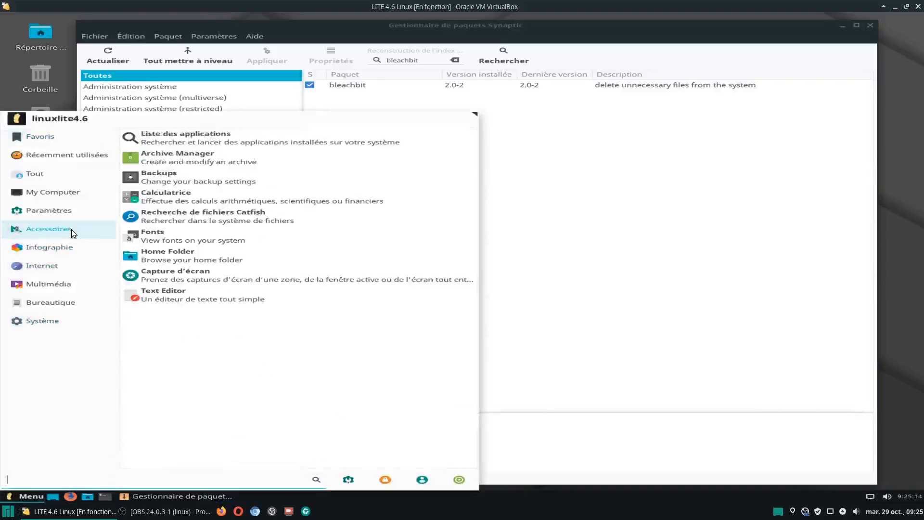
pyautogui.moveTo(53, 320)
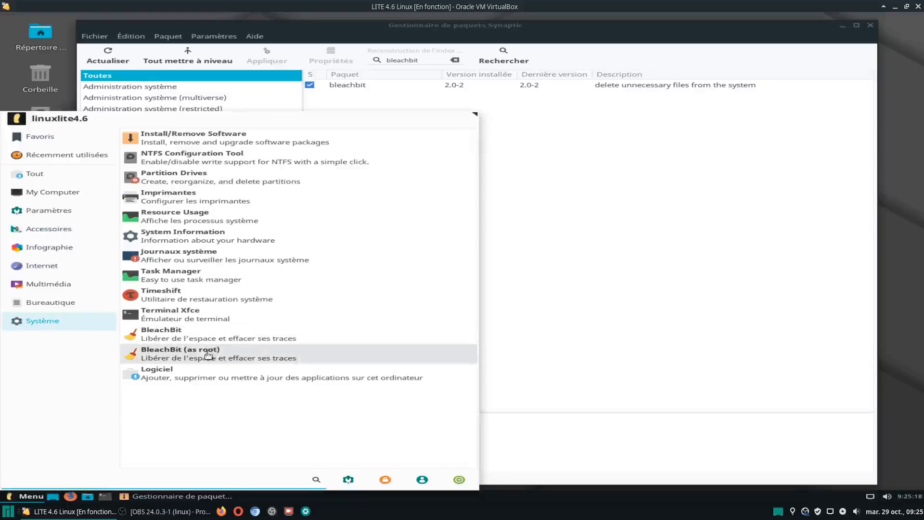
pyautogui.click(192, 355)
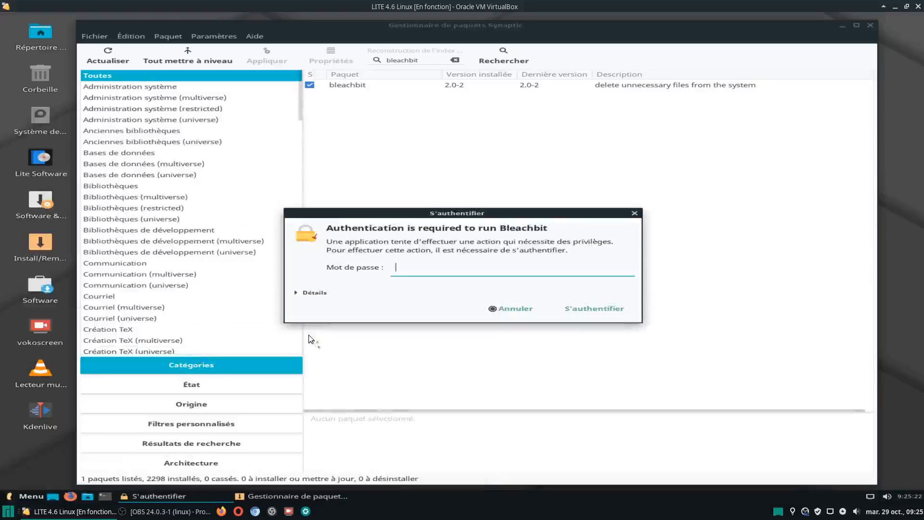
pyautogui.write('•')
pyautogui.press('Return')
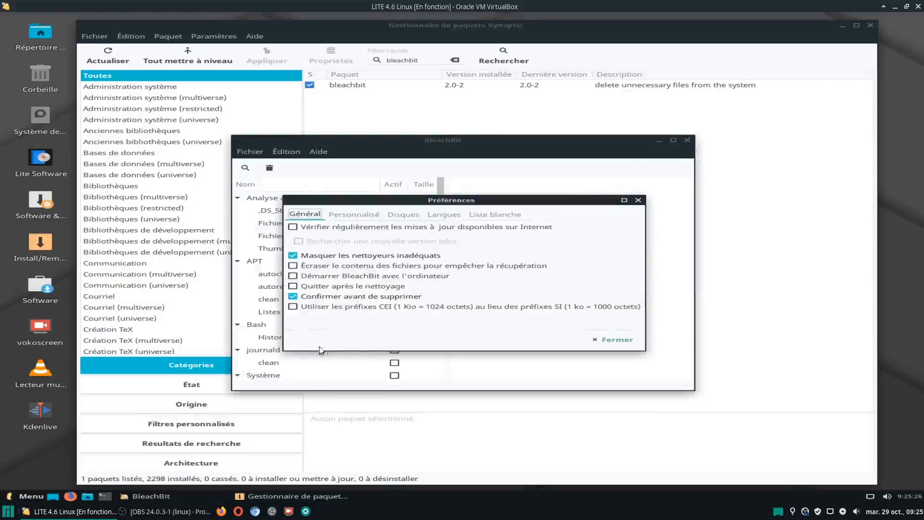
# - Disable "Masquer les nettoyeurs inadéquats" and enable "Quitter après le nettoyage" in BleachBit's general preferences, and close the preferences and BleachBit
pyautogui.click(311, 258)
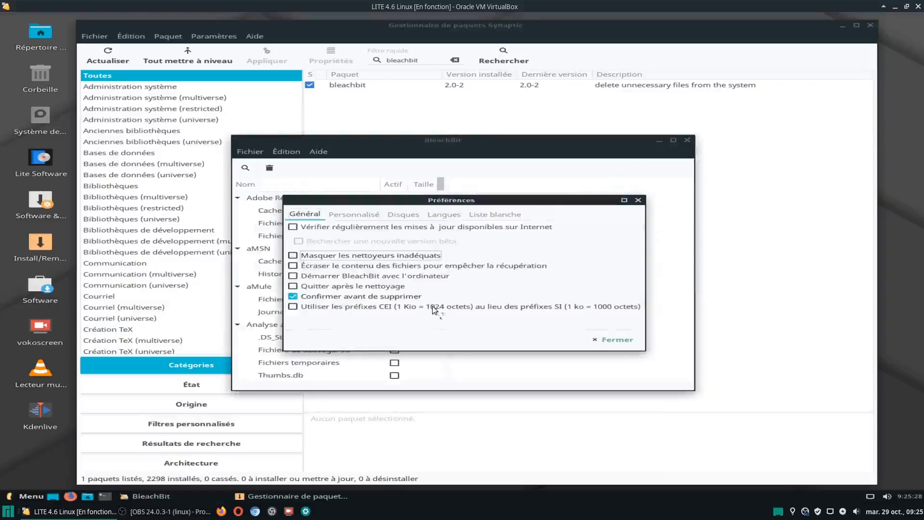
pyautogui.click(295, 287)
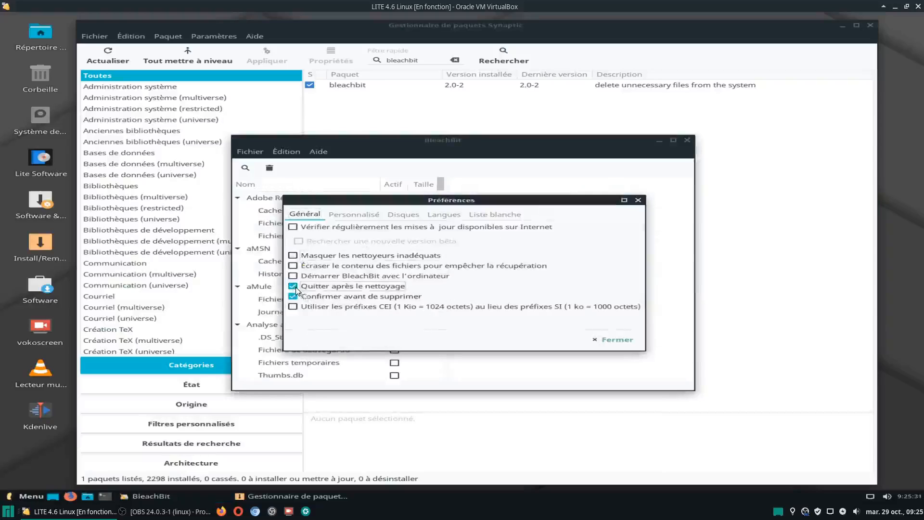
pyautogui.click(615, 338)
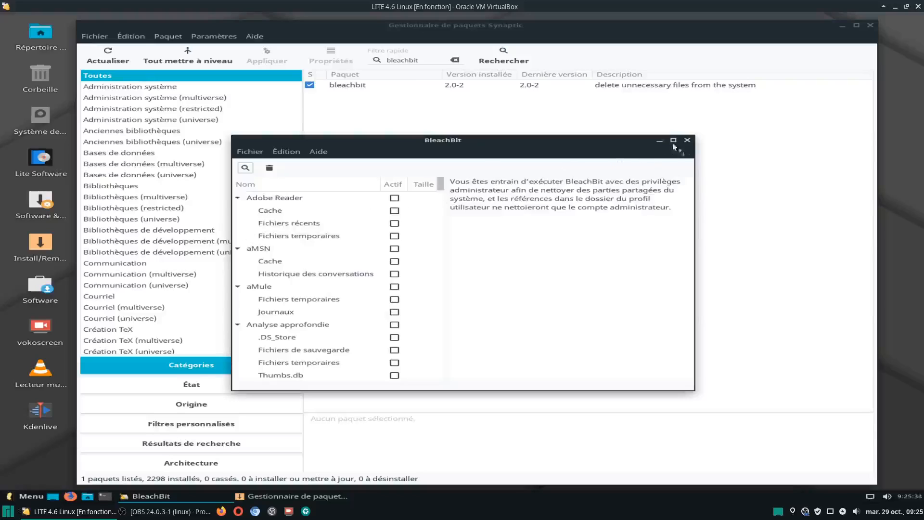
pyautogui.click(688, 141)
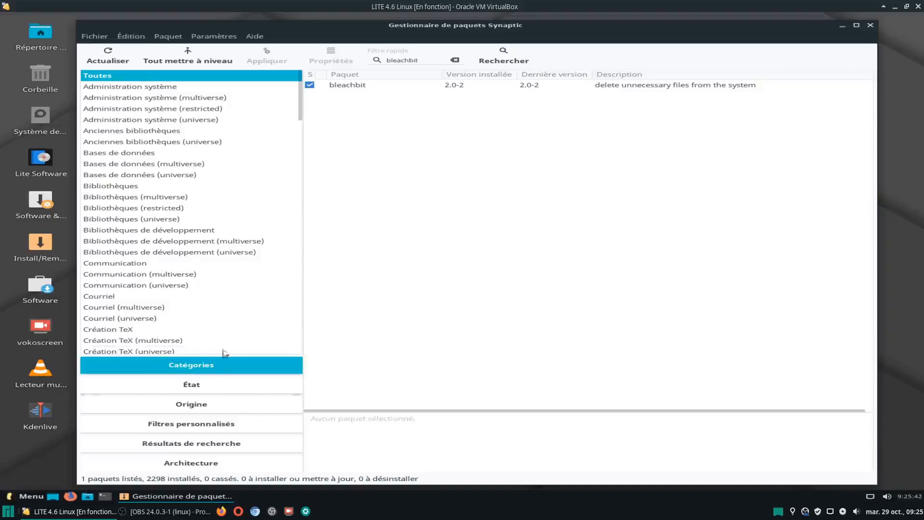
# - Launch Lite Software, authenticating with the account password, and accept updating the software sources
pyautogui.doubleClick(46, 161)
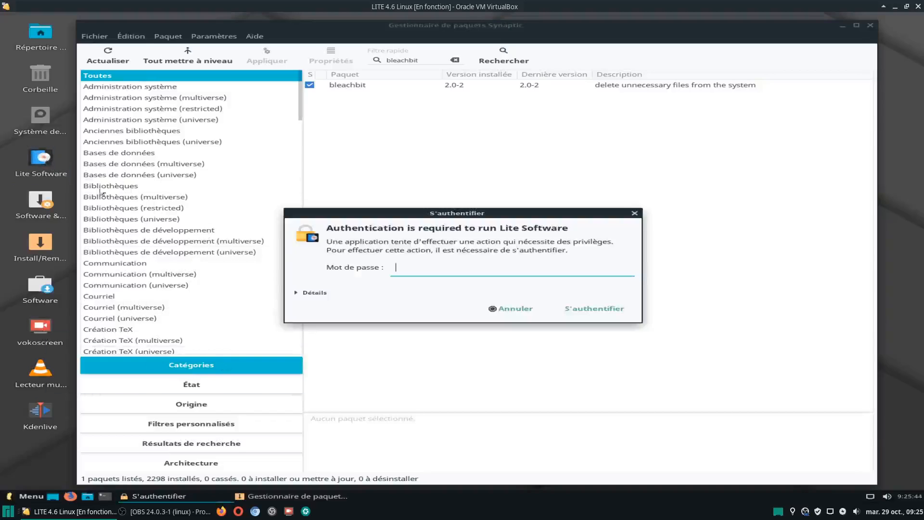
pyautogui.press('Return')
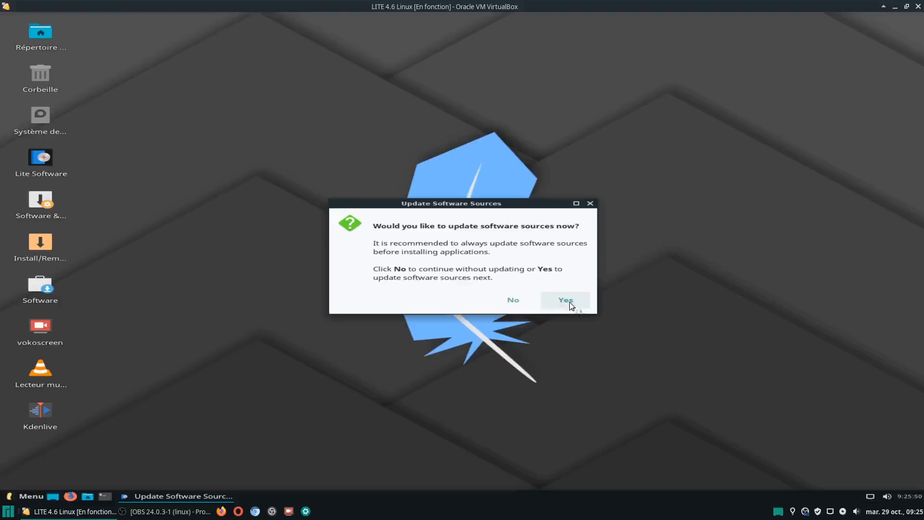
pyautogui.click(566, 300)
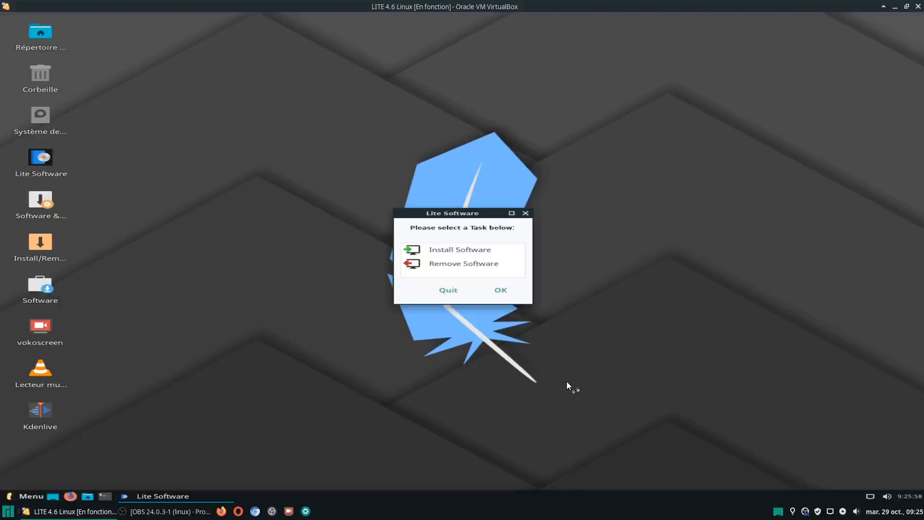
# - Browse the programs offered in Lite Software's Install Software list down to its end, and close the list and the task selector
pyautogui.click(465, 254)
pyautogui.click(502, 290)
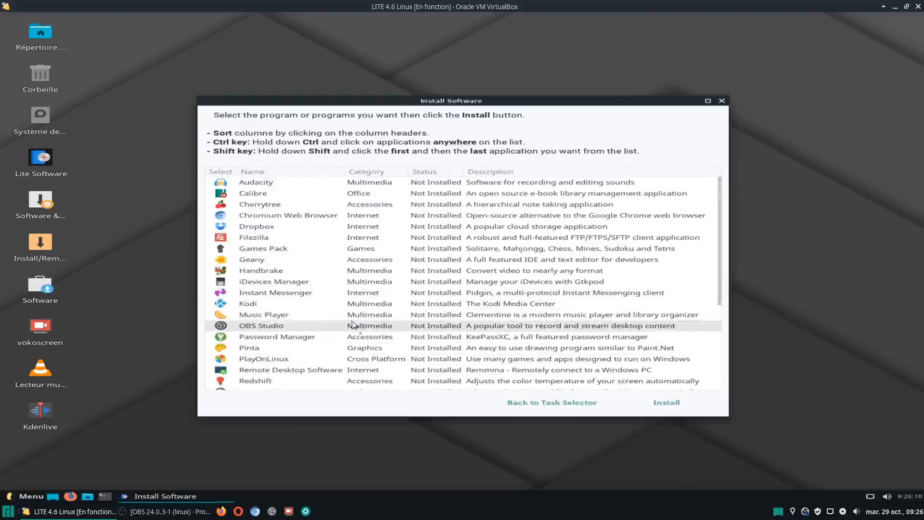
pyautogui.scroll(-5, 391, 328)
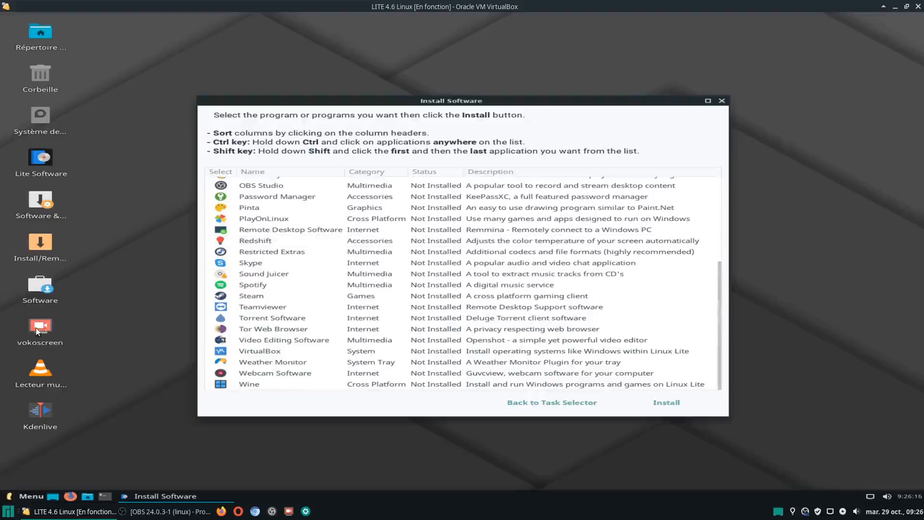
pyautogui.click(722, 101)
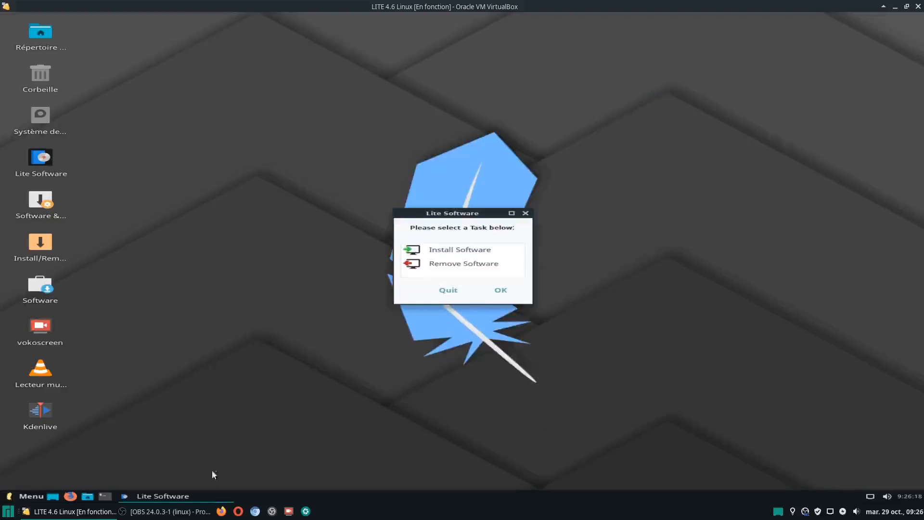
pyautogui.click(526, 213)
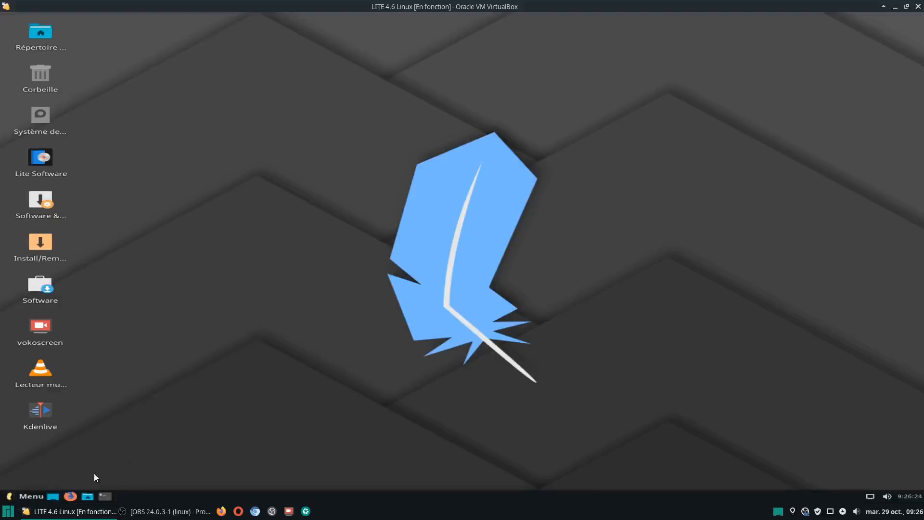
# - Launch the Synaptic package manager, authenticating with the account password
pyautogui.doubleClick(36, 243)
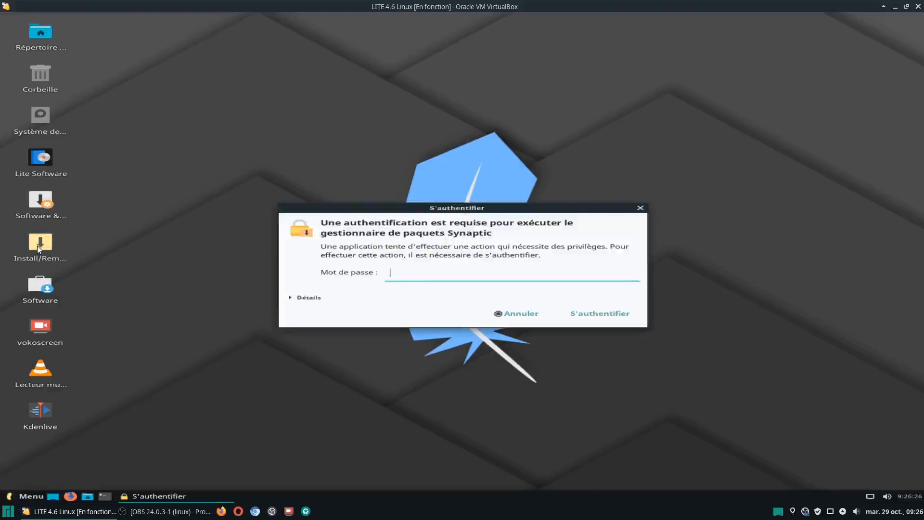
pyautogui.press('Return')
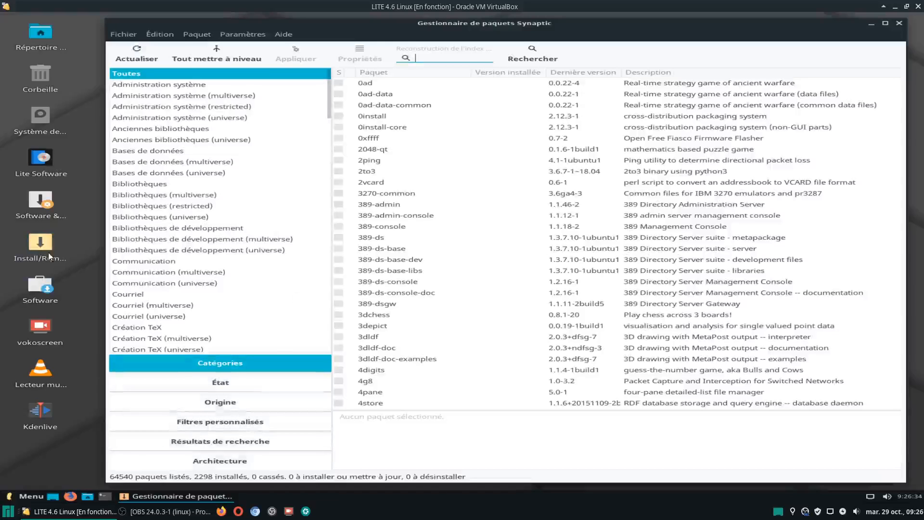
# - Examine the Install/Remove Software entry and its options among the system applications, and return to the Synaptic window
pyautogui.click(30, 496)
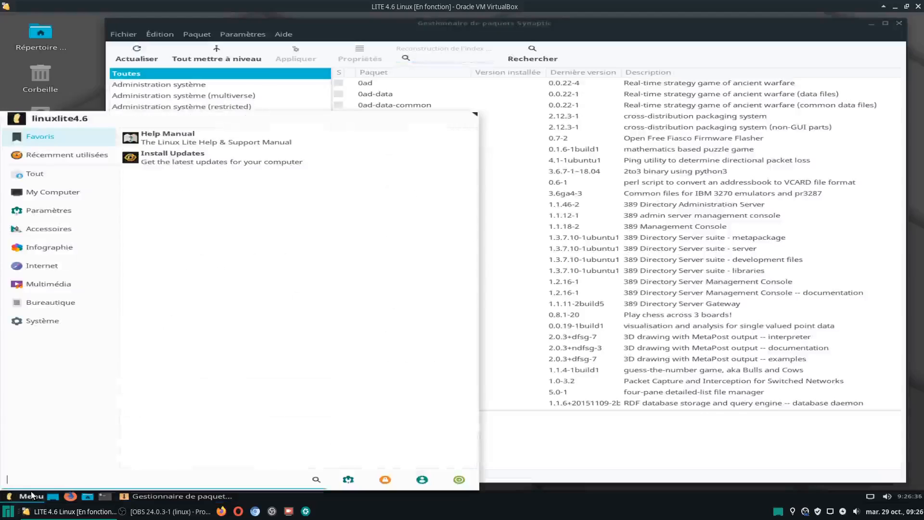
pyautogui.moveTo(48, 327)
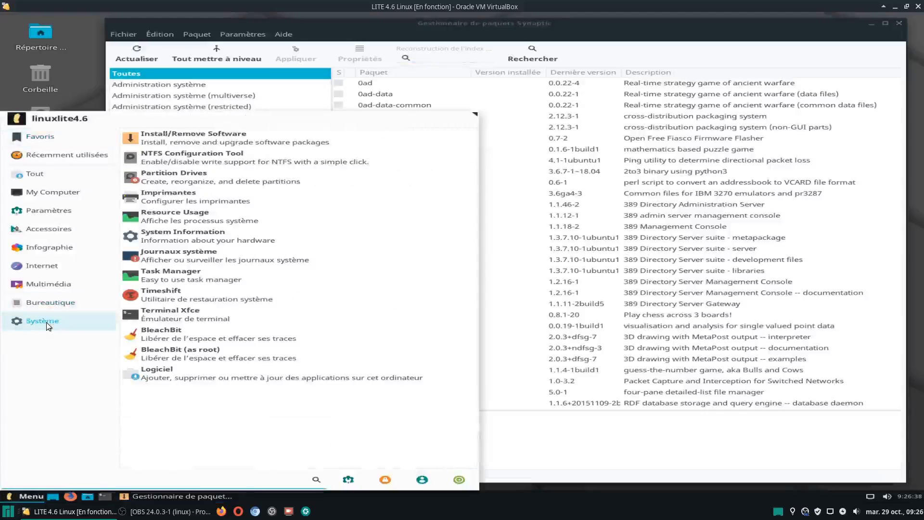
pyautogui.rightClick(188, 145)
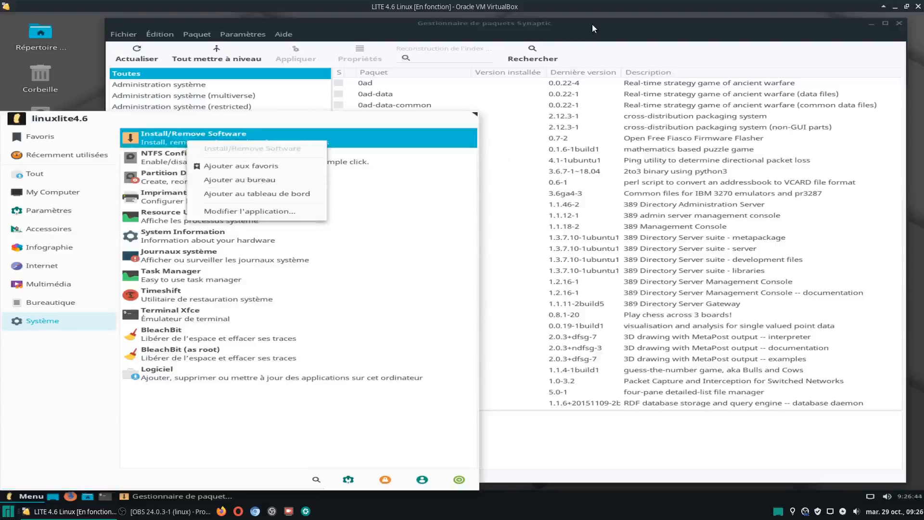
pyautogui.press('Escape')
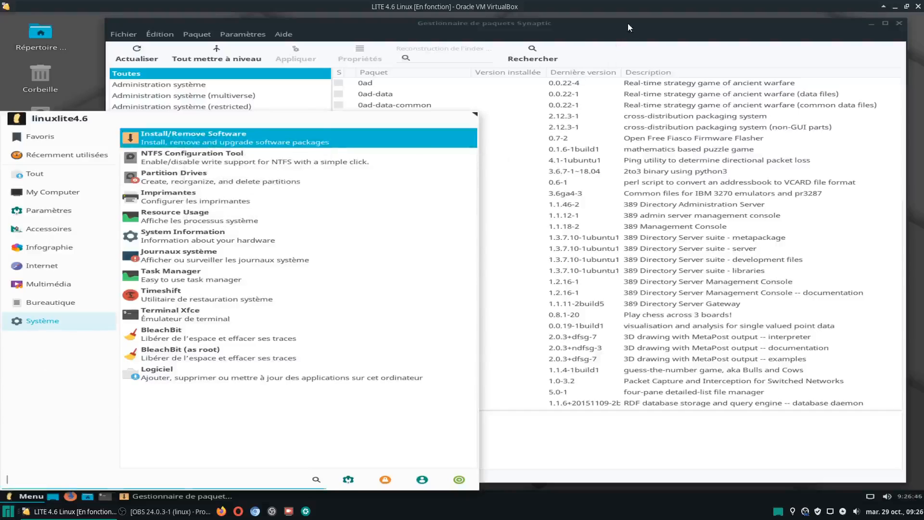
pyautogui.click(353, 23)
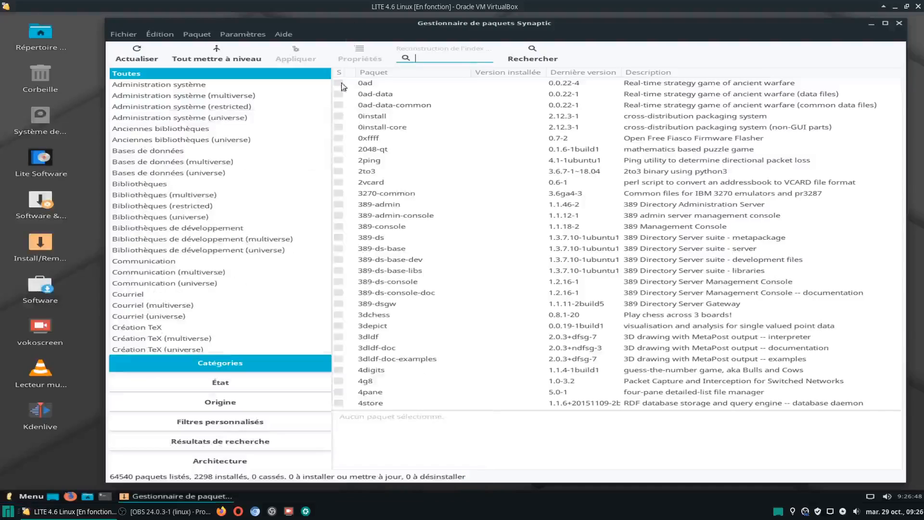
pyautogui.click(31, 495)
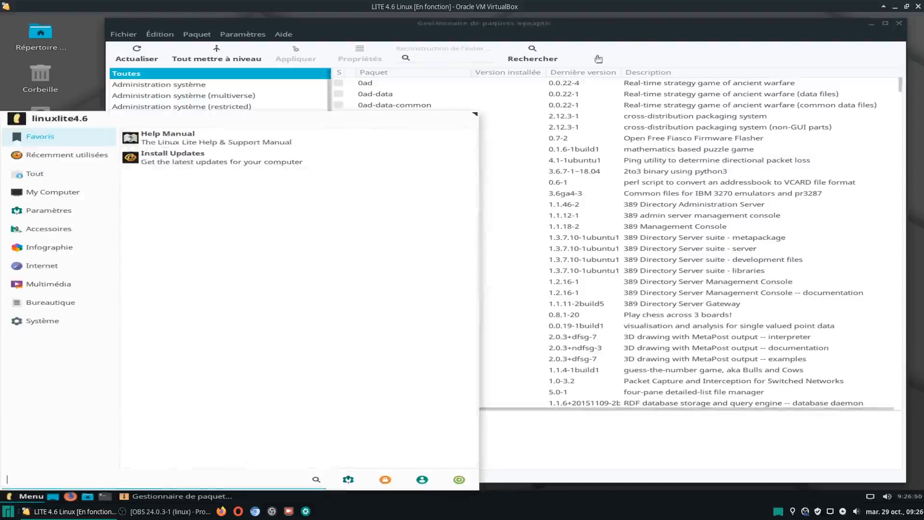
pyautogui.click(637, 26)
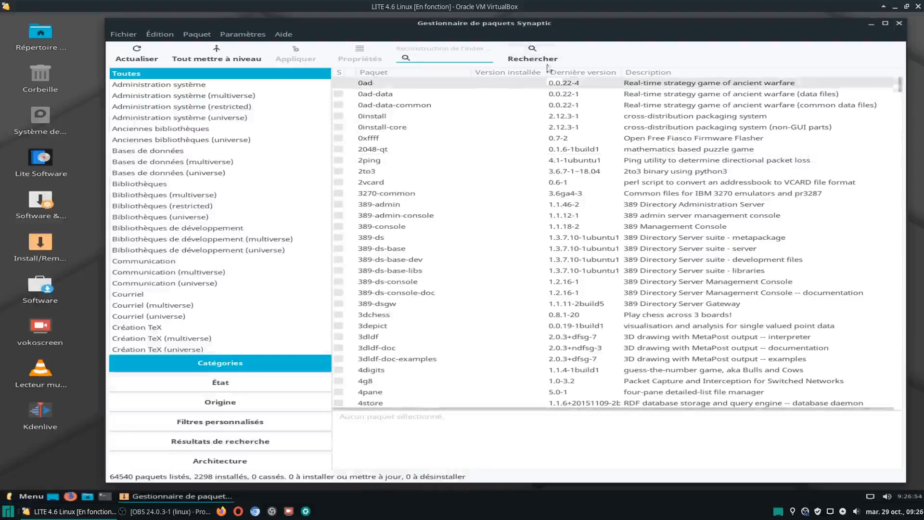
# - Filter Synaptic's package list by "olive" and refine the quick filter to "olive video"
pyautogui.click(532, 54)
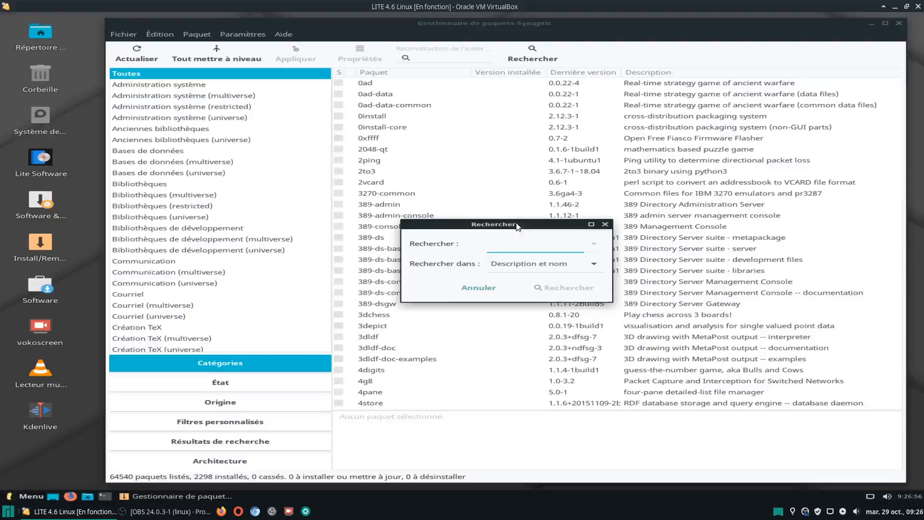
pyautogui.click(605, 224)
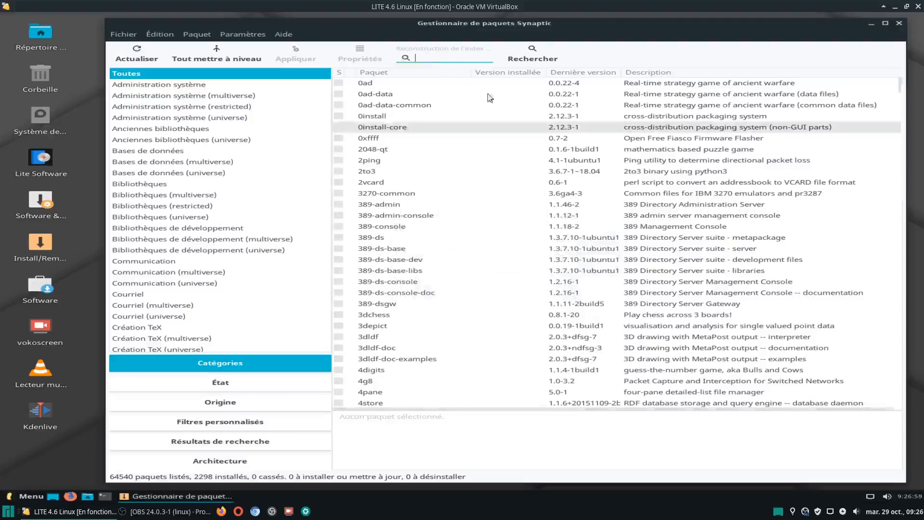
pyautogui.click(424, 57)
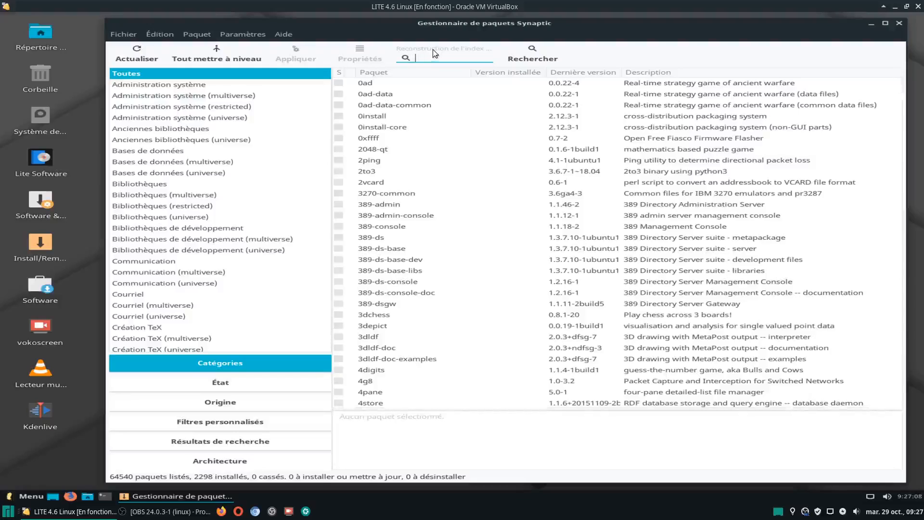
pyautogui.write('olive')
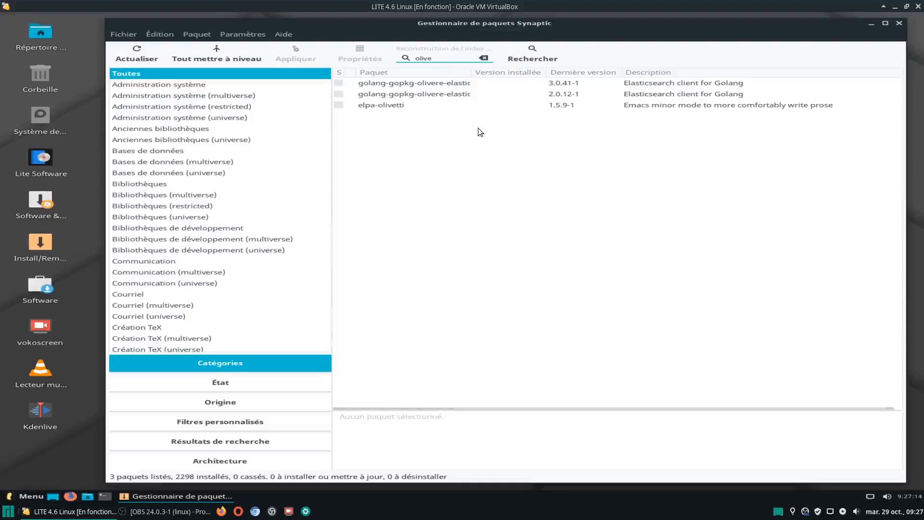
pyautogui.write(' e')
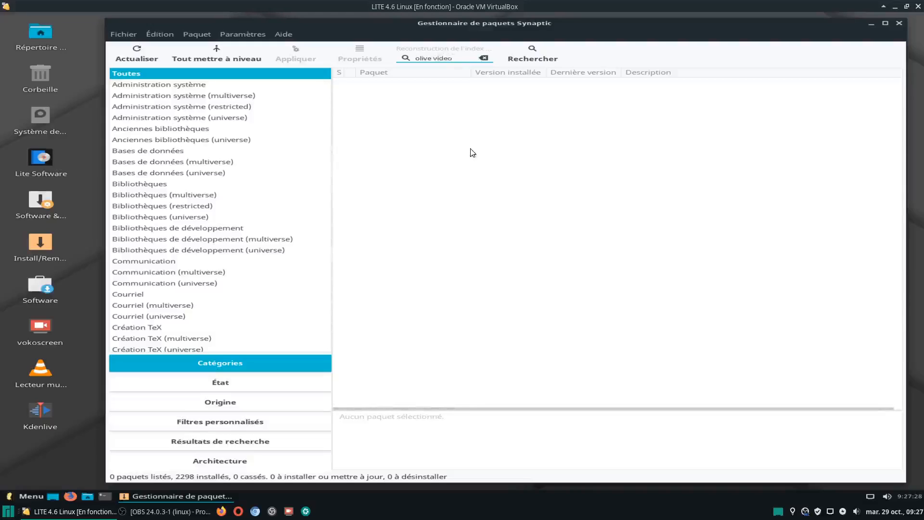
# - Search the package names and descriptions for "olive"
pyautogui.click(531, 58)
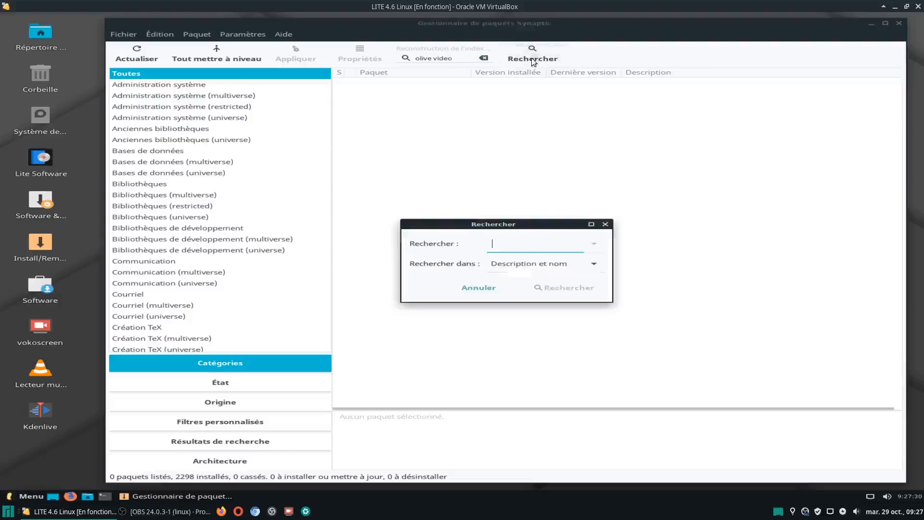
pyautogui.write('oli')
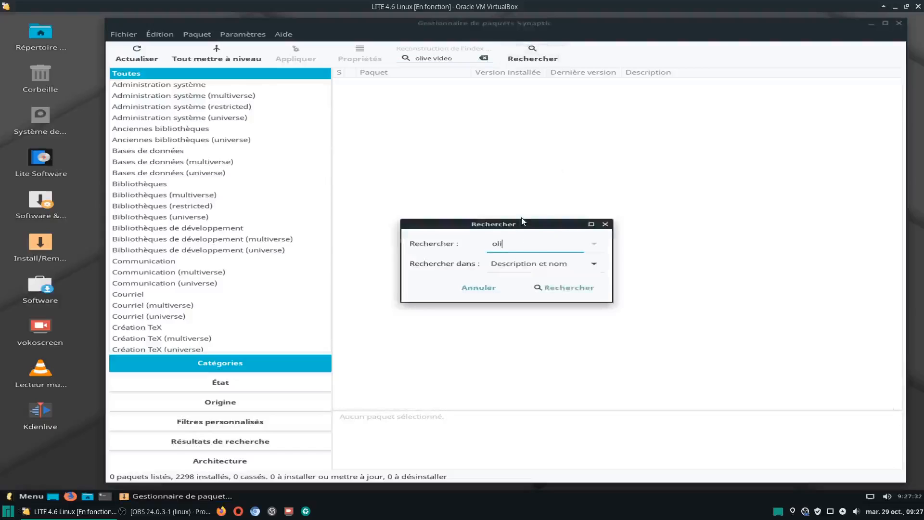
pyautogui.write('ve')
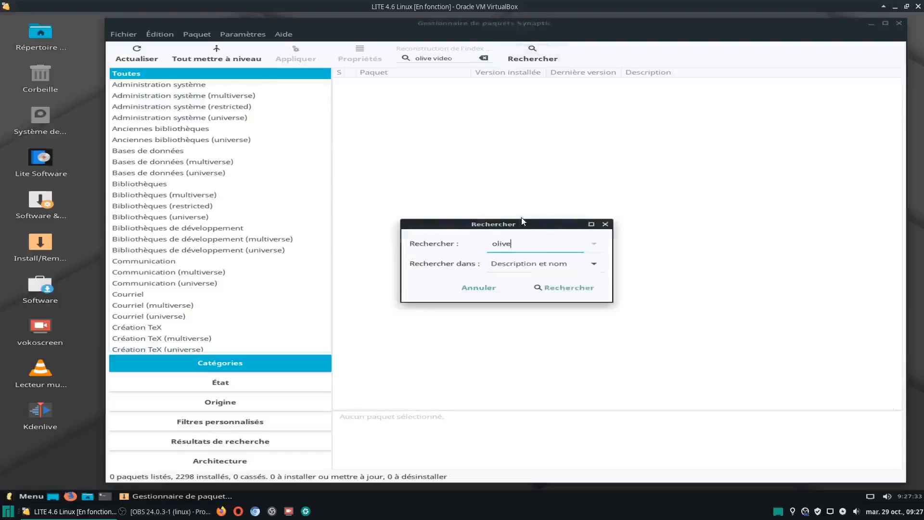
pyautogui.click(582, 289)
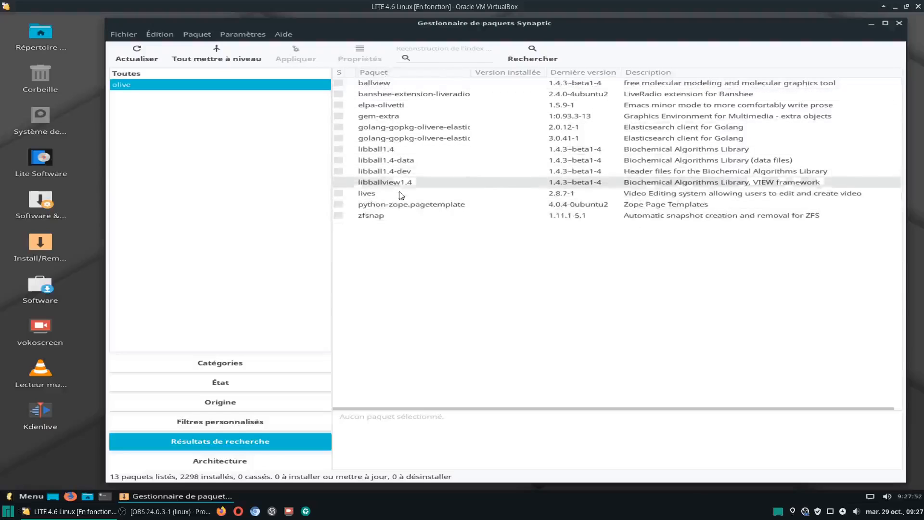
# - Search the package names and descriptions for "olive editor", and repeat the search with "olive editor video"
pyautogui.click(526, 55)
pyautogui.click(522, 244)
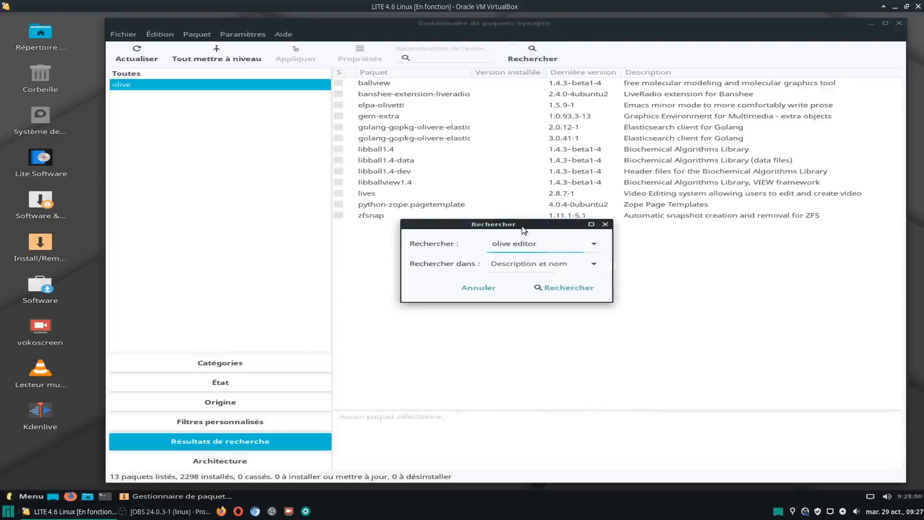
pyautogui.click(559, 286)
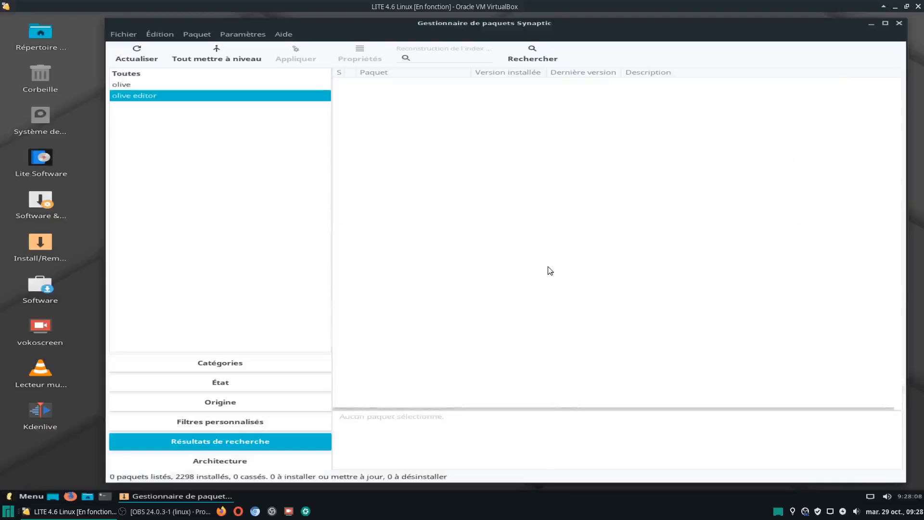
pyautogui.click(533, 58)
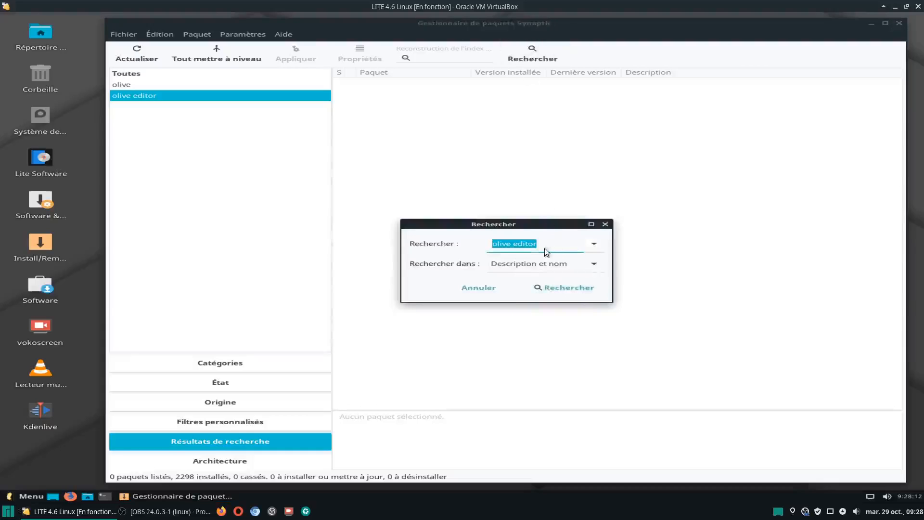
pyautogui.click(552, 245)
pyautogui.press('Return')
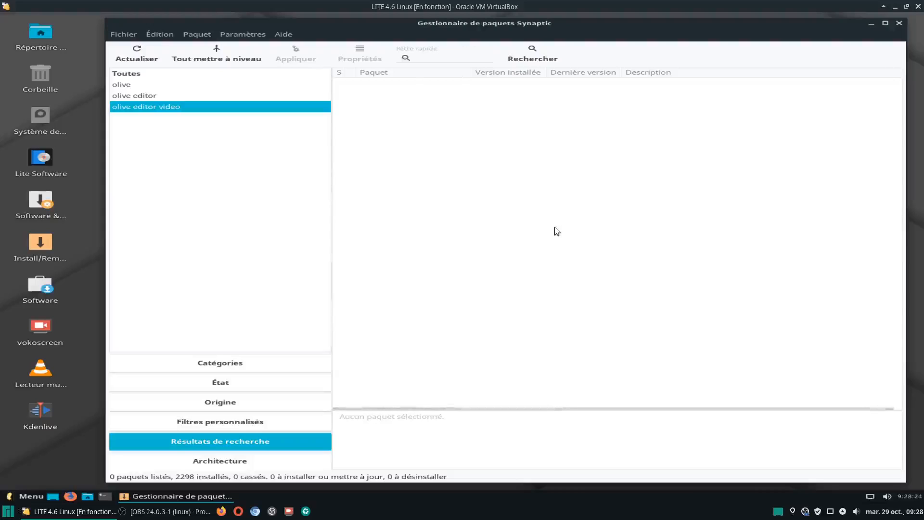
# - Shorten the search term to "olive" and search the package names and descriptions again
pyautogui.click(532, 54)
pyautogui.click(572, 244)
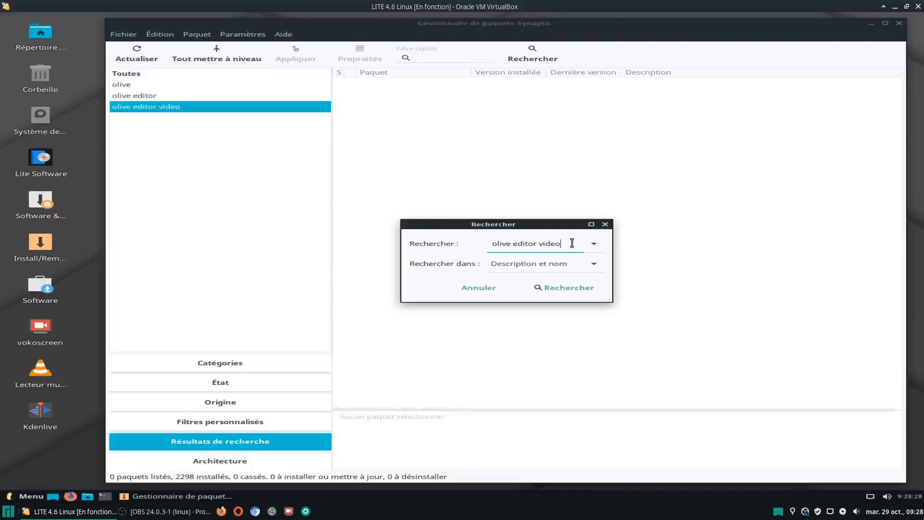
pyautogui.press('BackSpace')
pyautogui.press('BackSpace')
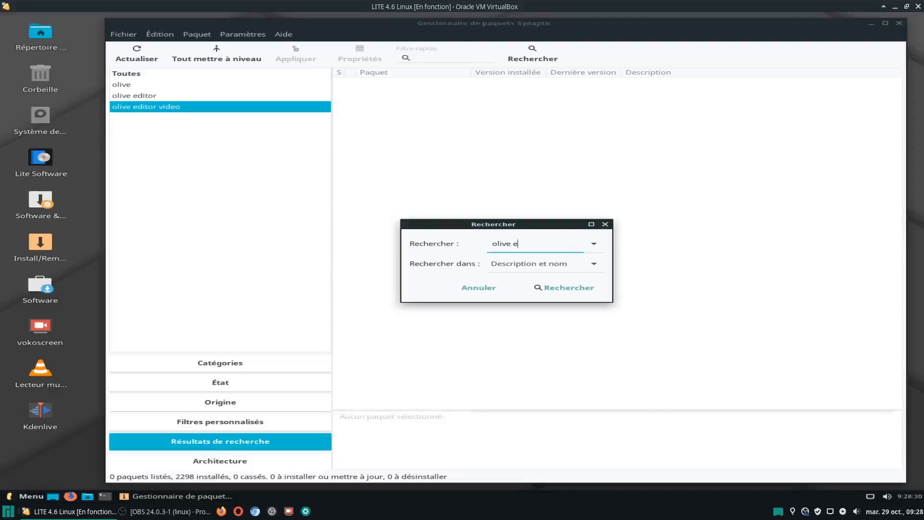
pyautogui.click(556, 288)
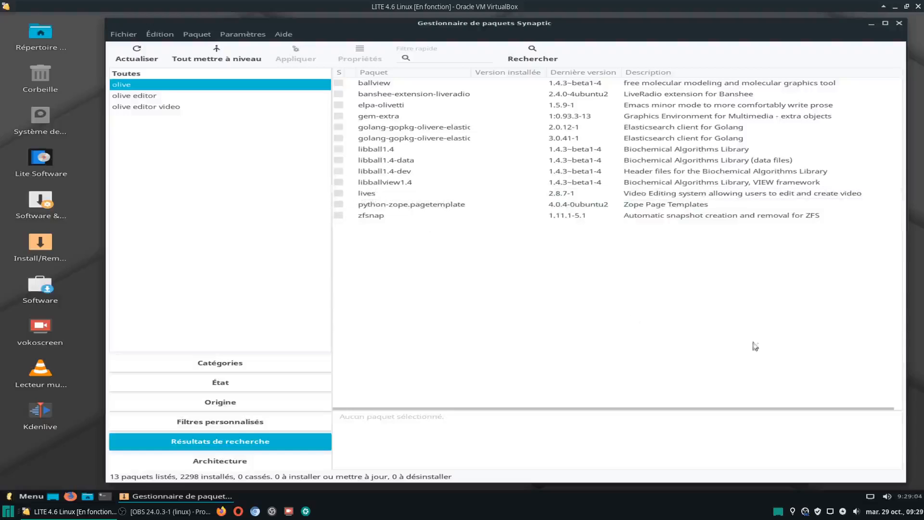
# - Minimize the virtual machine, launch Olive on the host desktop, and dismiss its welcome message
pyautogui.click(895, 7)
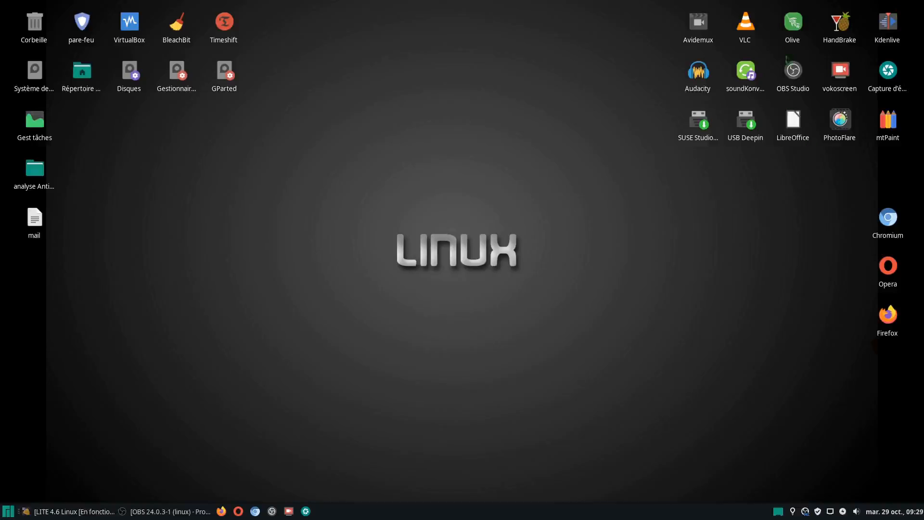
pyautogui.doubleClick(794, 26)
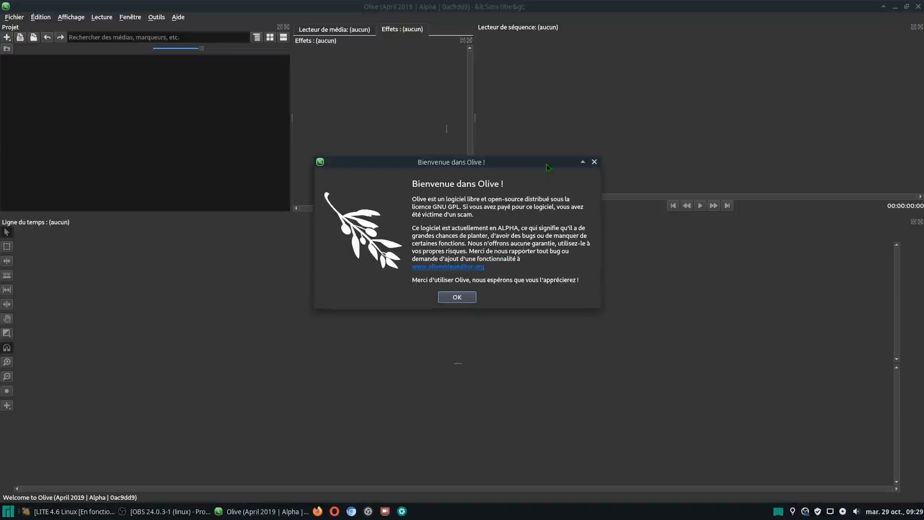
pyautogui.moveTo(547, 167)
pyautogui.mouseDown()
pyautogui.moveTo(536, 262)
pyautogui.moveTo(564, 164)
pyautogui.mouseUp()
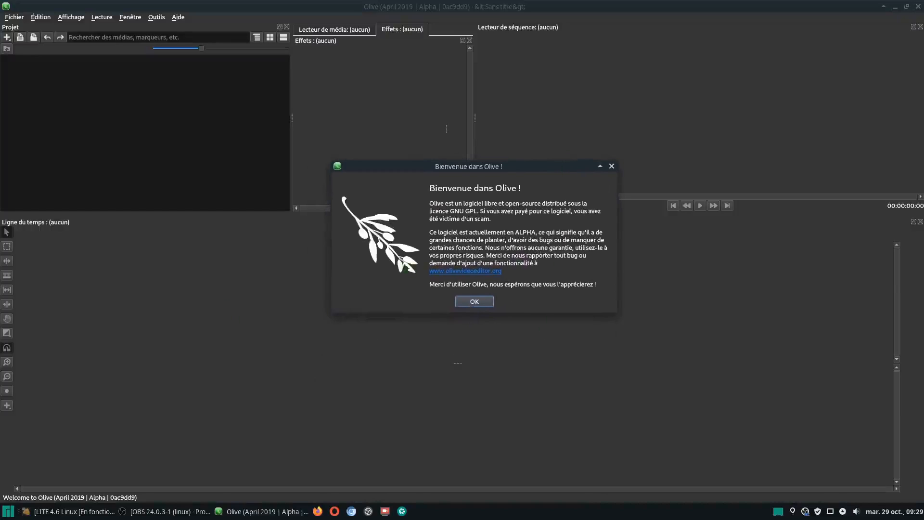
pyautogui.click(474, 302)
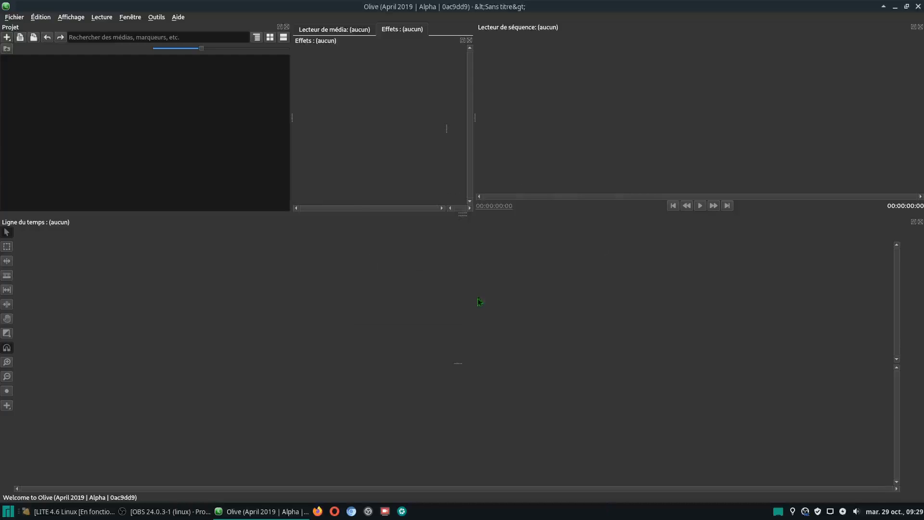
# - Check Olive's version information, then close the editor and return to the Linux Lite virtual machine
pyautogui.click(178, 17)
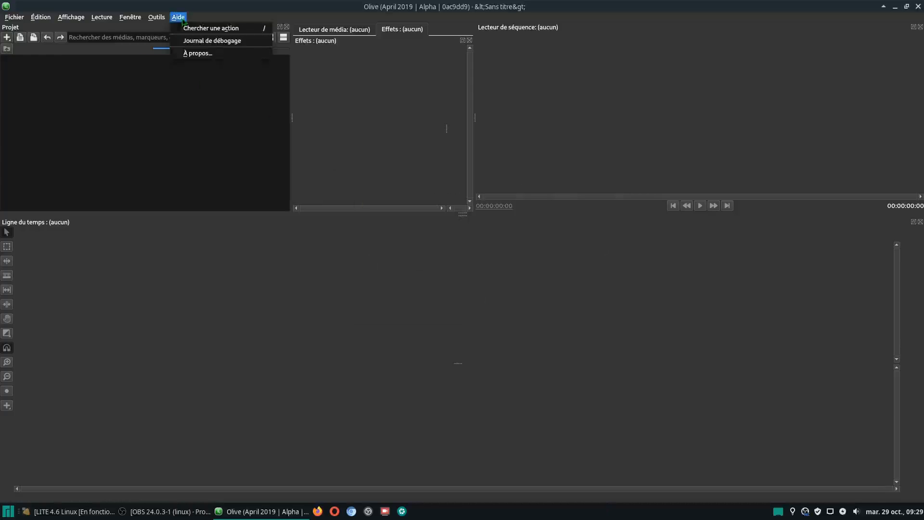
pyautogui.click(192, 54)
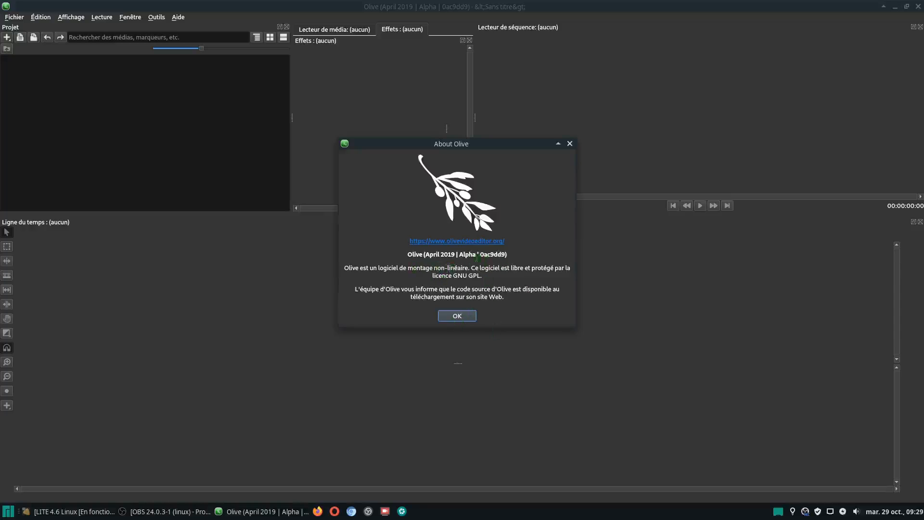
pyautogui.click(570, 143)
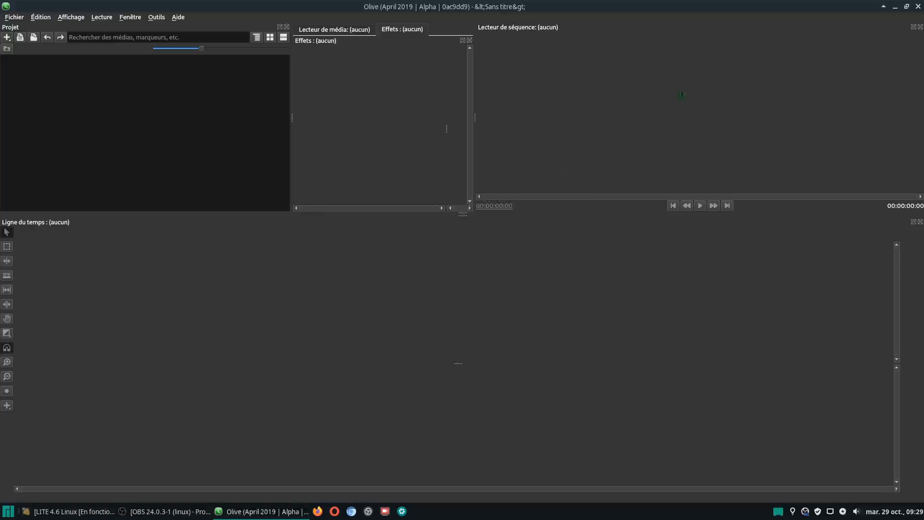
pyautogui.click(918, 7)
pyautogui.click(80, 510)
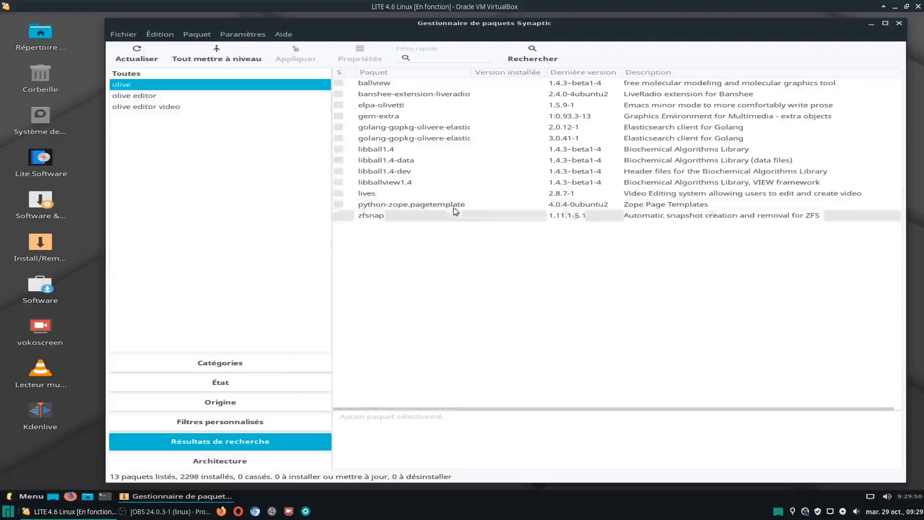
# - Search the package names and descriptions for "olive video editing"
pyautogui.click(532, 54)
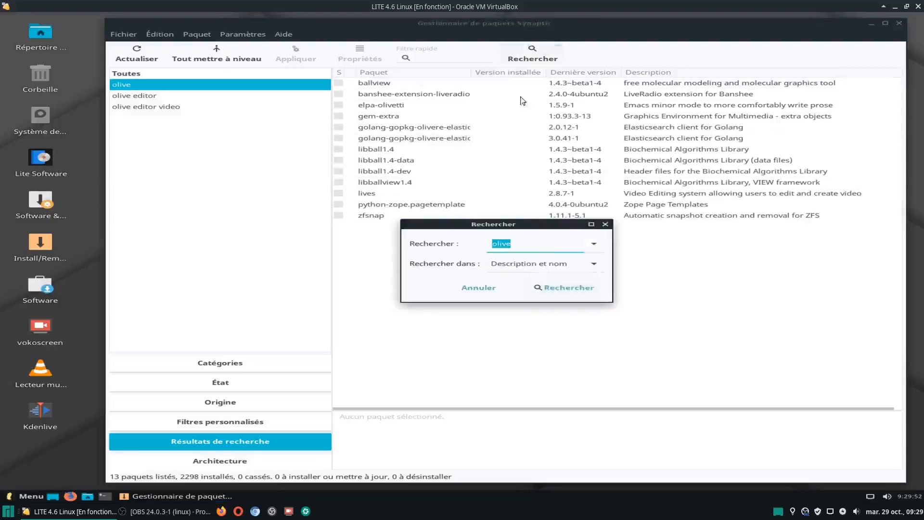
pyautogui.click(517, 246)
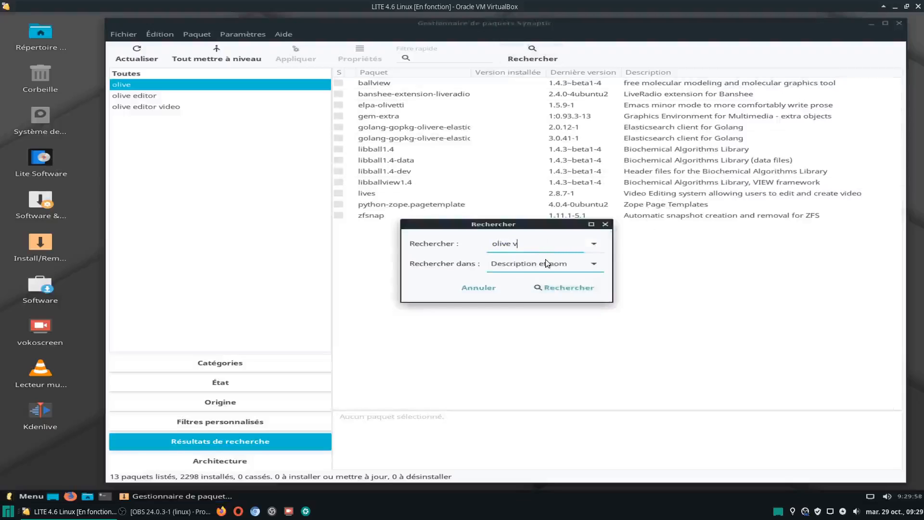
pyautogui.write('video editin')
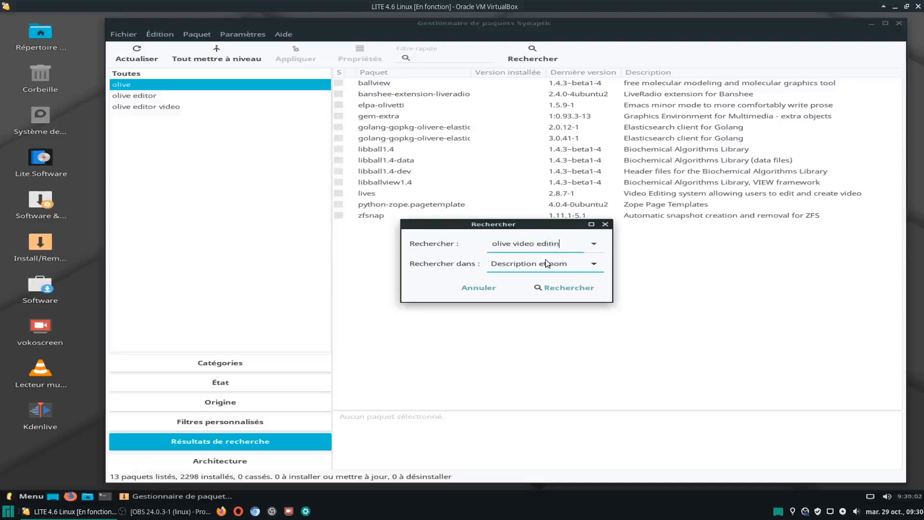
pyautogui.write('g')
pyautogui.click(561, 288)
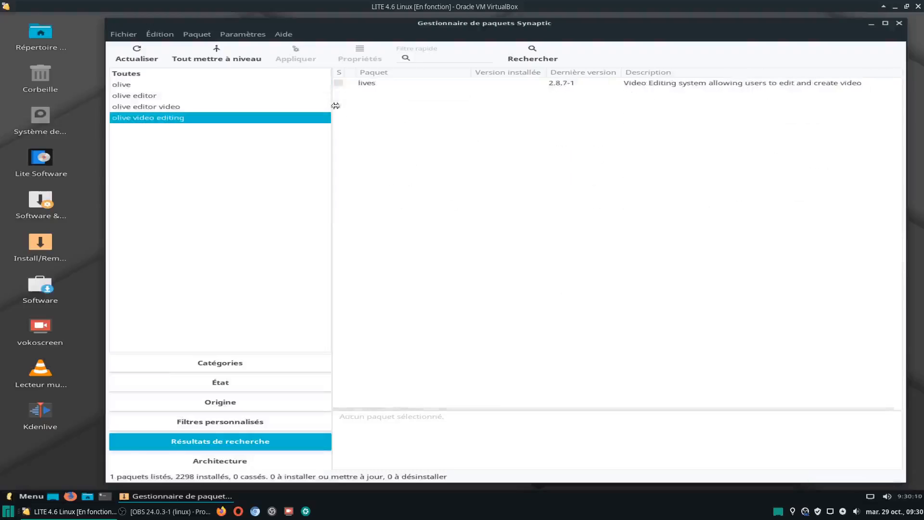
# - Mark the lives package for installation with its additional required packages, and apply the changes
pyautogui.click(341, 83)
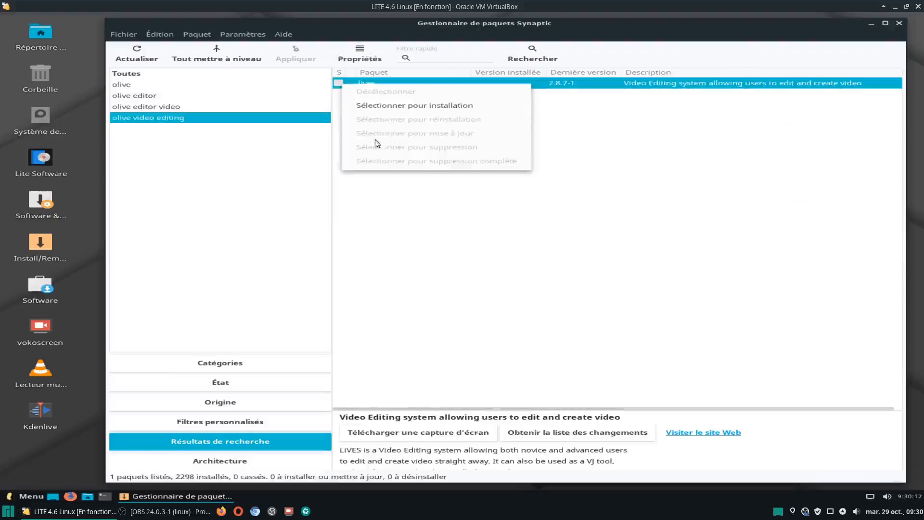
pyautogui.click(391, 105)
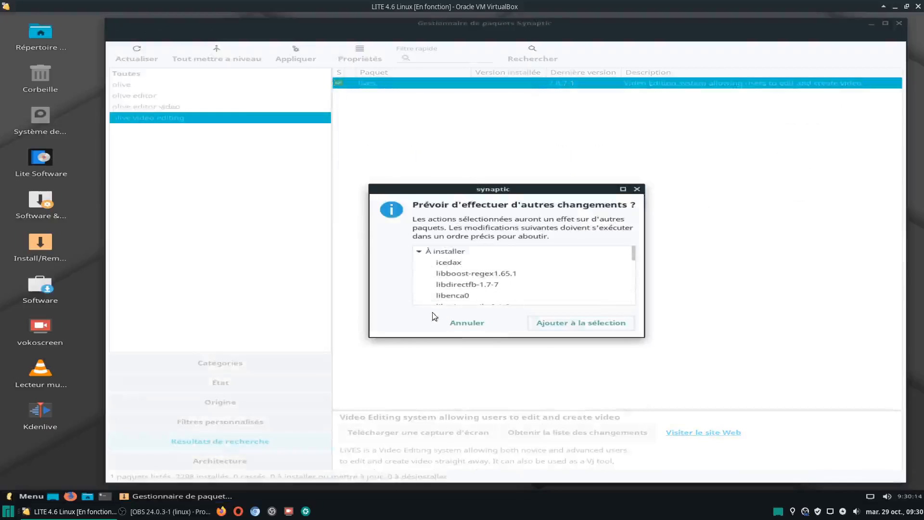
pyautogui.click(560, 323)
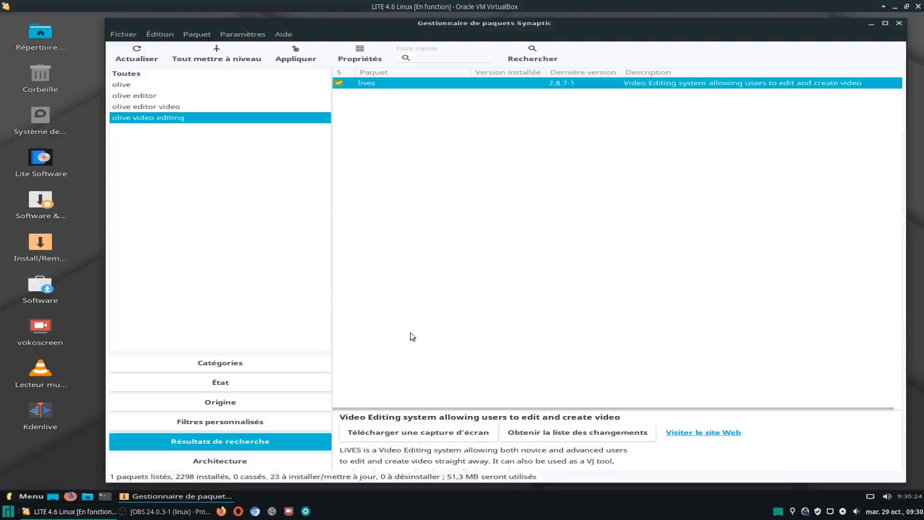
pyautogui.click(295, 54)
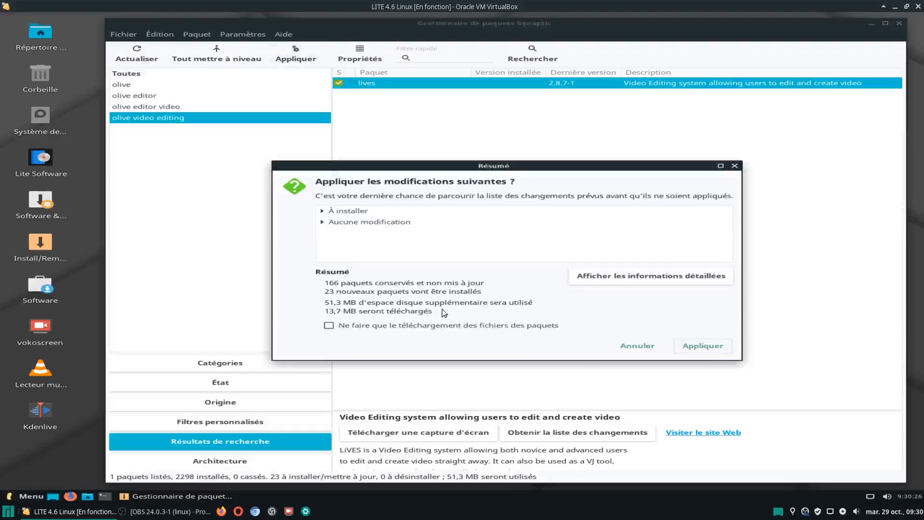
pyautogui.click(693, 343)
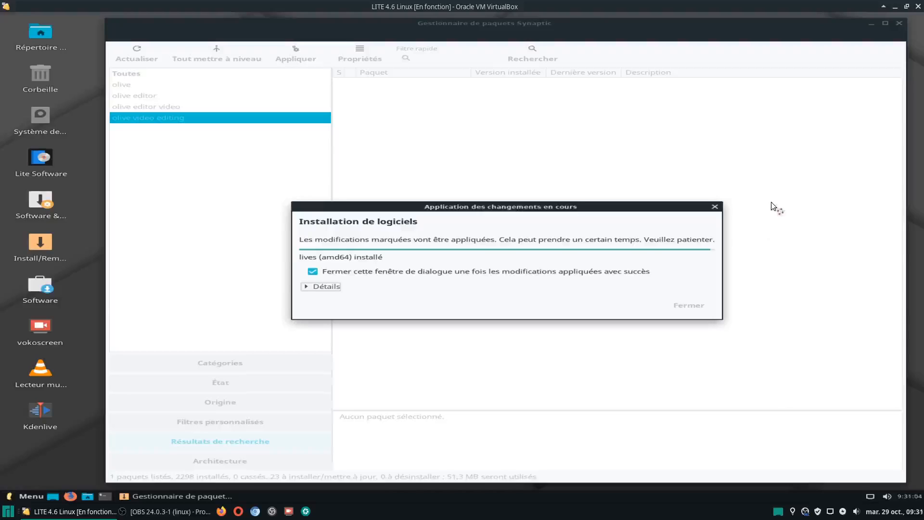
# - Switch to OBS, mute and unmute the Mic/Aux channel, and return to the virtual machine
pyautogui.click(179, 511)
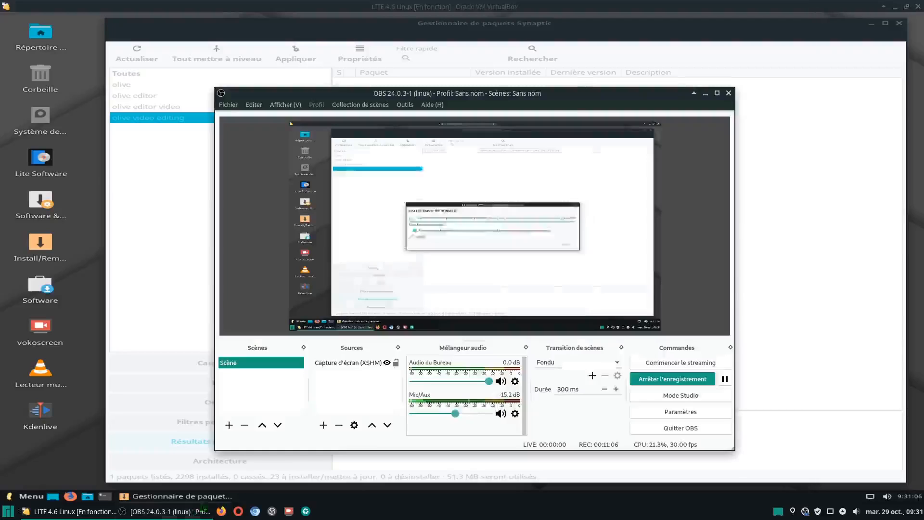
pyautogui.click(500, 414)
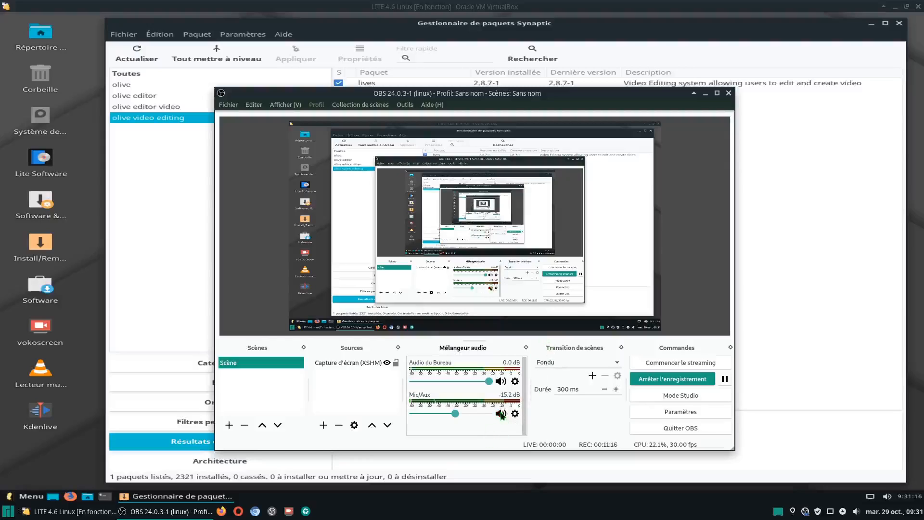
pyautogui.click(501, 412)
pyautogui.click(706, 93)
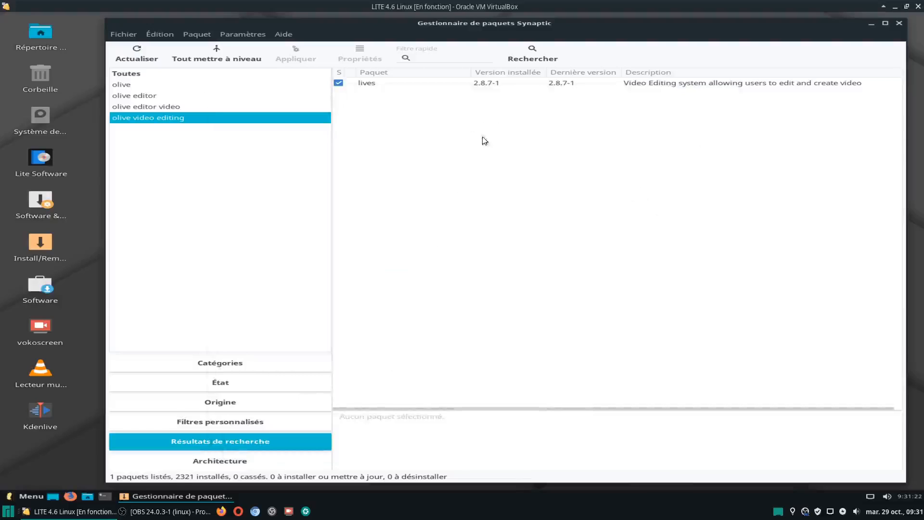
# - Launch LiVES from the multimedia applications and minimize the Synaptic window
pyautogui.moveTo(363, 24); pyautogui.dragTo(664, 52)
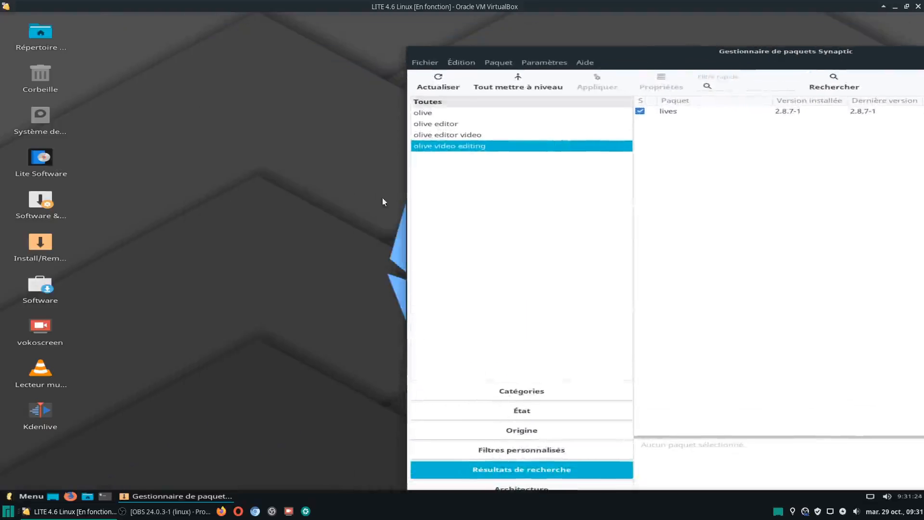
pyautogui.click(30, 498)
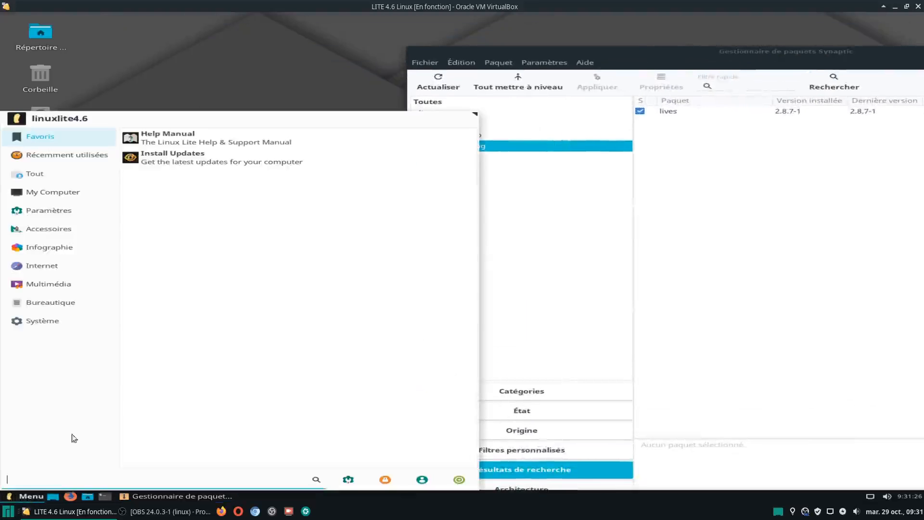
pyautogui.click(49, 285)
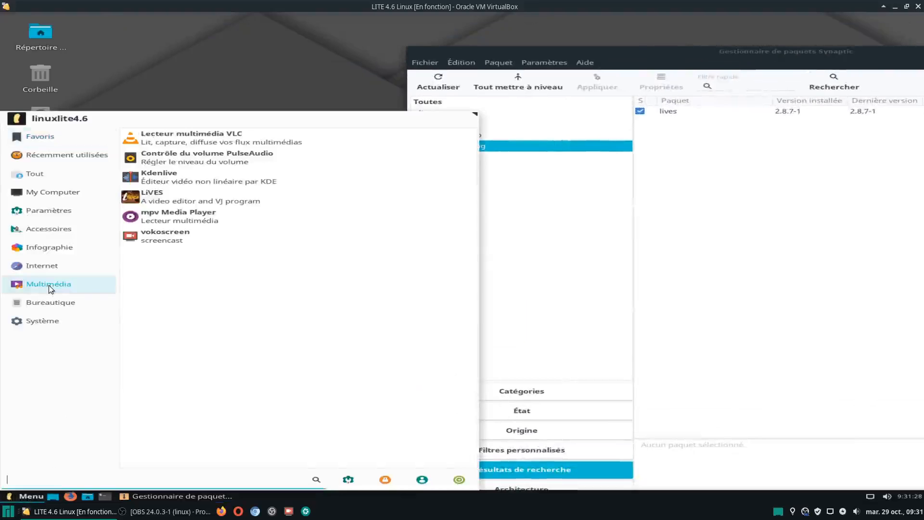
pyautogui.click(181, 201)
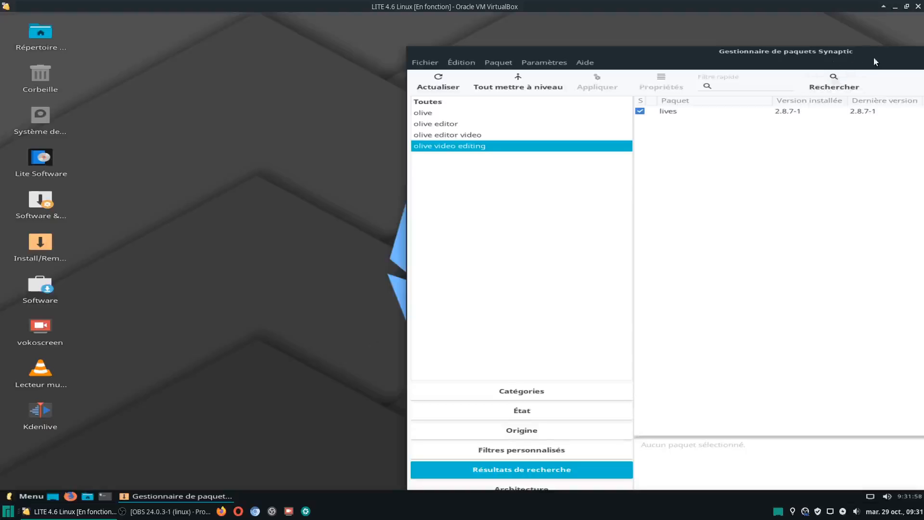
pyautogui.moveTo(874, 58); pyautogui.dragTo(518, 70)
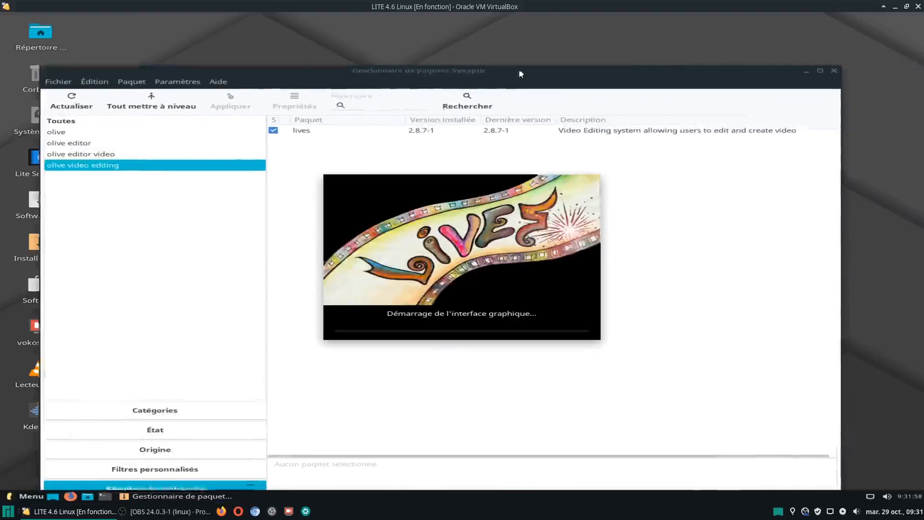
pyautogui.click(801, 72)
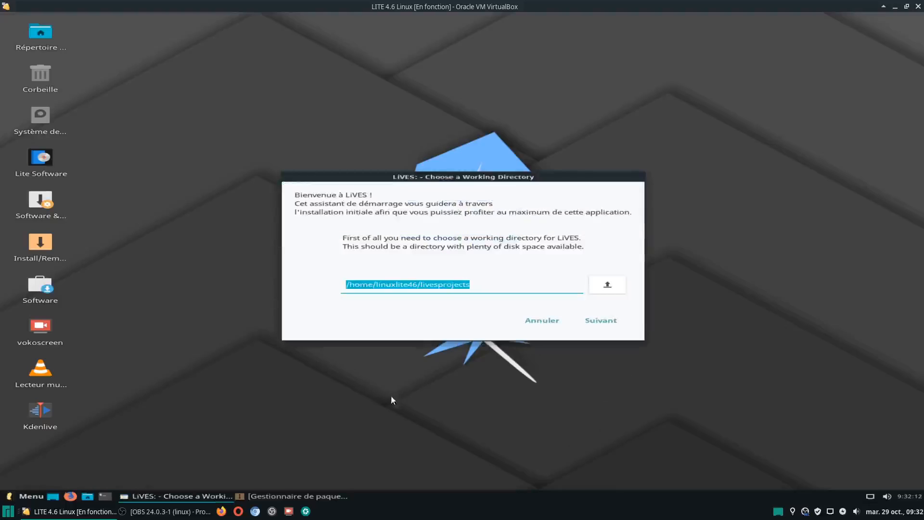
# - Accept /home/linuxlite46/livesprojects as the LiVES working directory and continue past the configuration tests
pyautogui.click(607, 319)
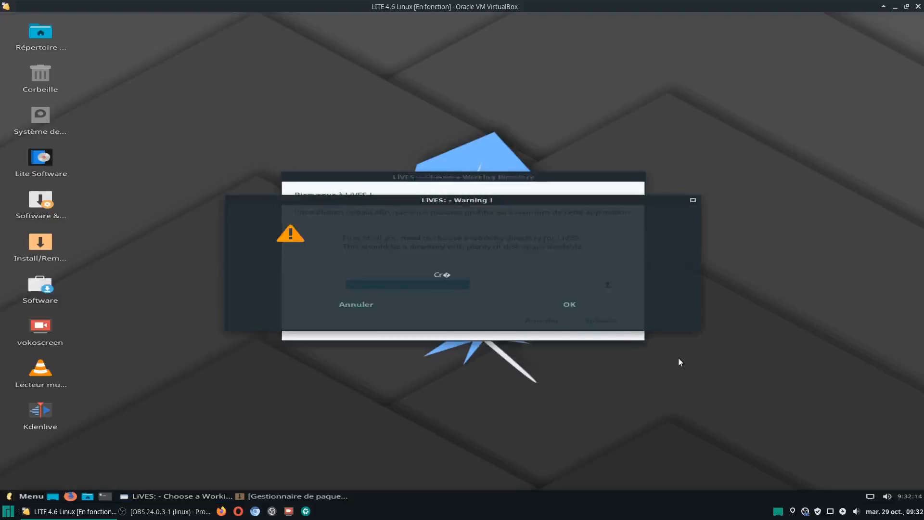
pyautogui.click(570, 306)
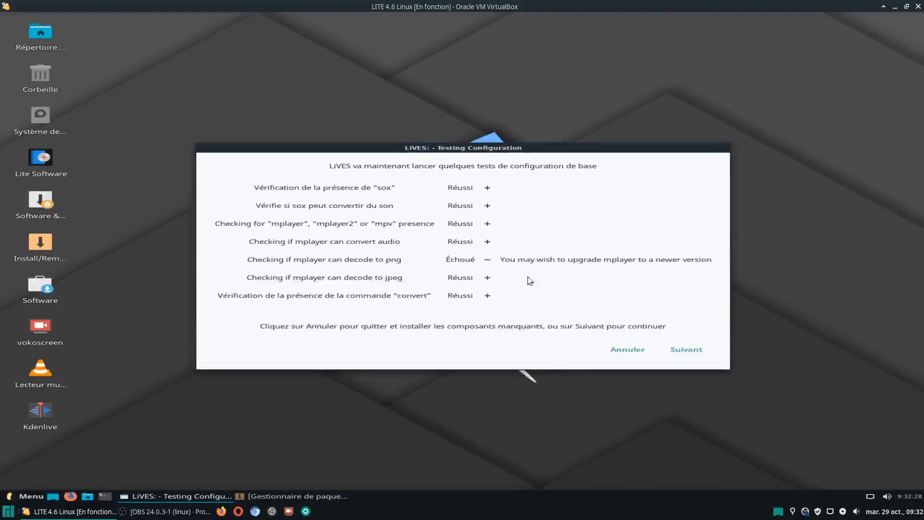
pyautogui.click(688, 351)
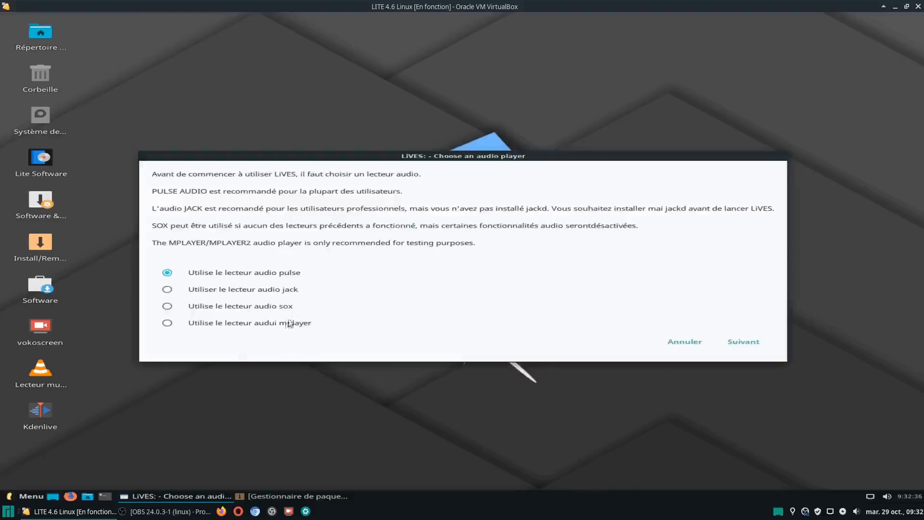
# - Finish the LiVES setup with the pulse audio player and Clip Edit startup mode, and dismiss the welcome message
pyautogui.click(746, 345)
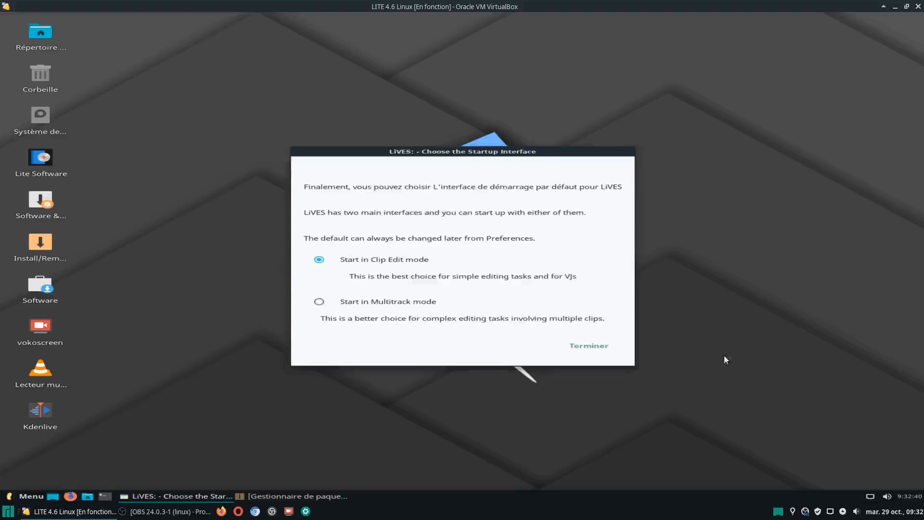
pyautogui.click(591, 348)
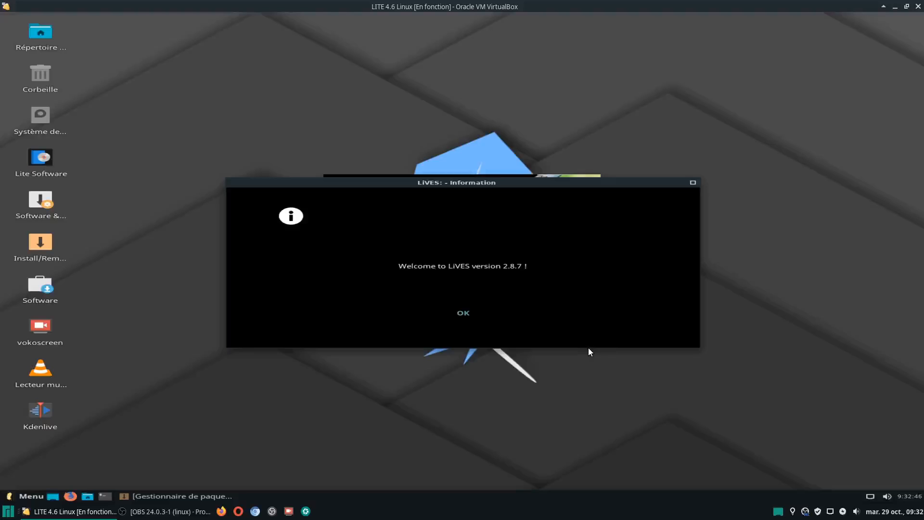
pyautogui.click(464, 313)
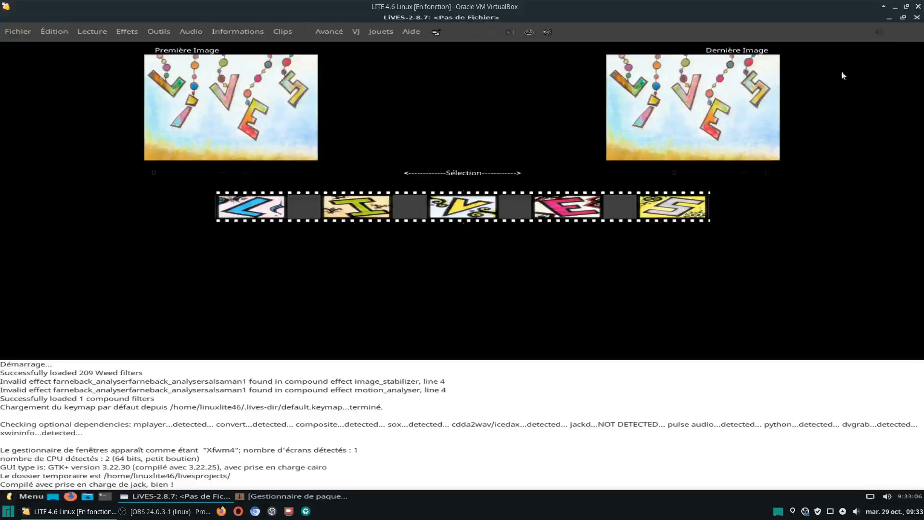
# - Close LiVES, return to Synaptic, and completely remove the lives package including its configuration files
pyautogui.click(917, 19)
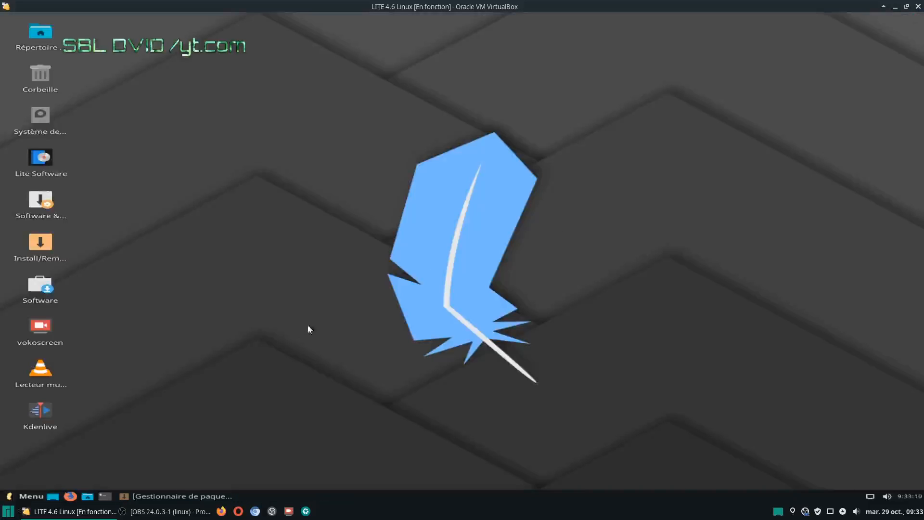
pyautogui.click(145, 496)
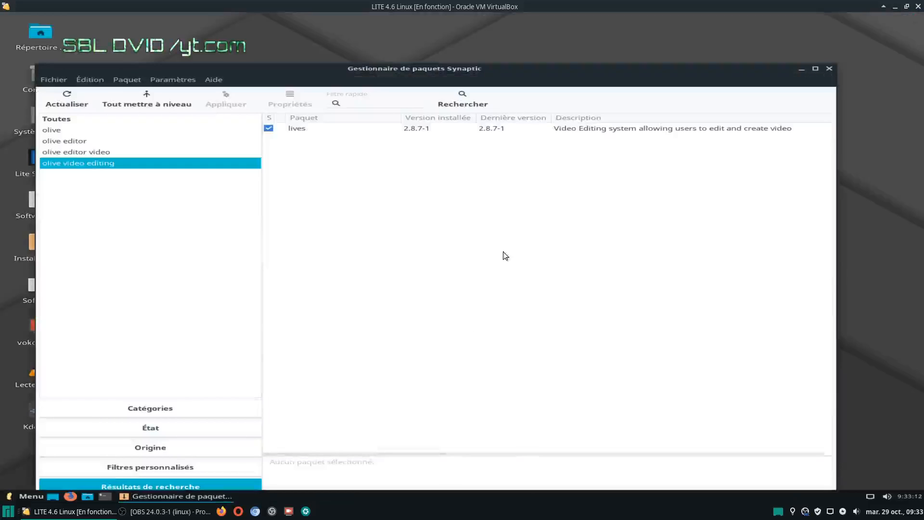
pyautogui.rightClick(295, 128)
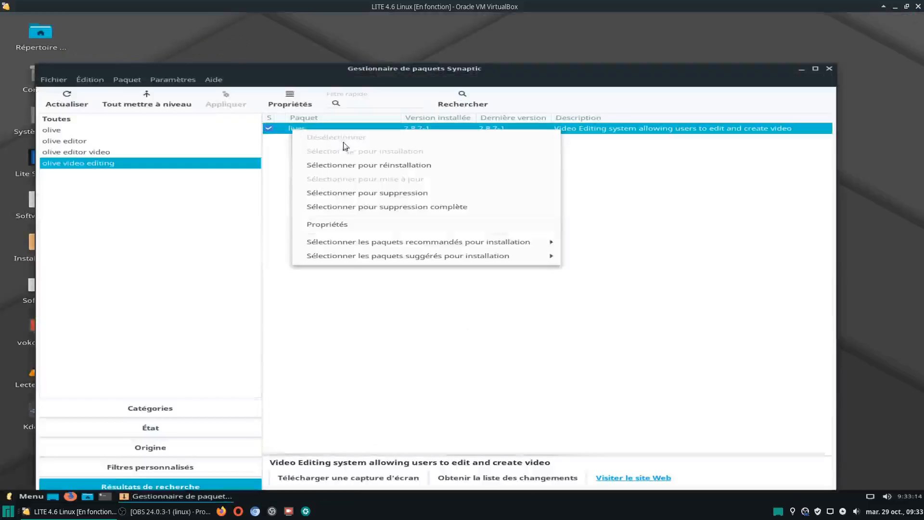
pyautogui.click(368, 207)
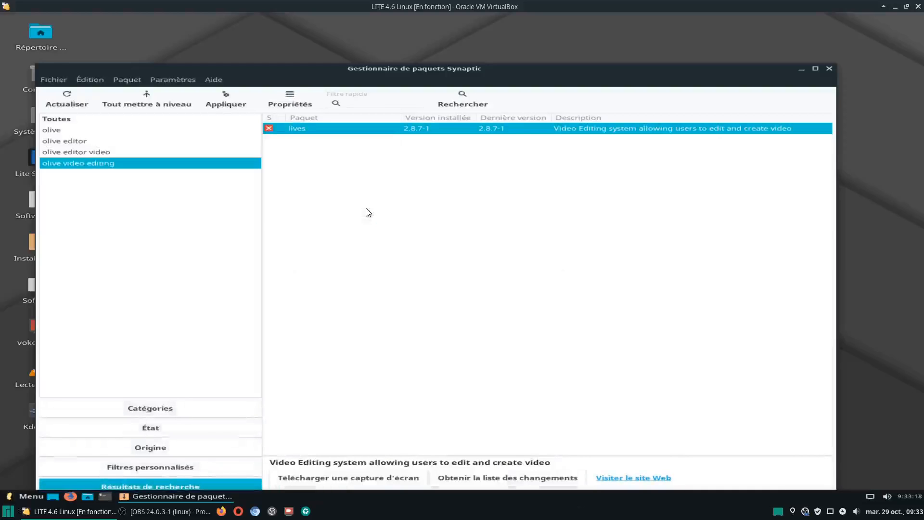
pyautogui.click(232, 100)
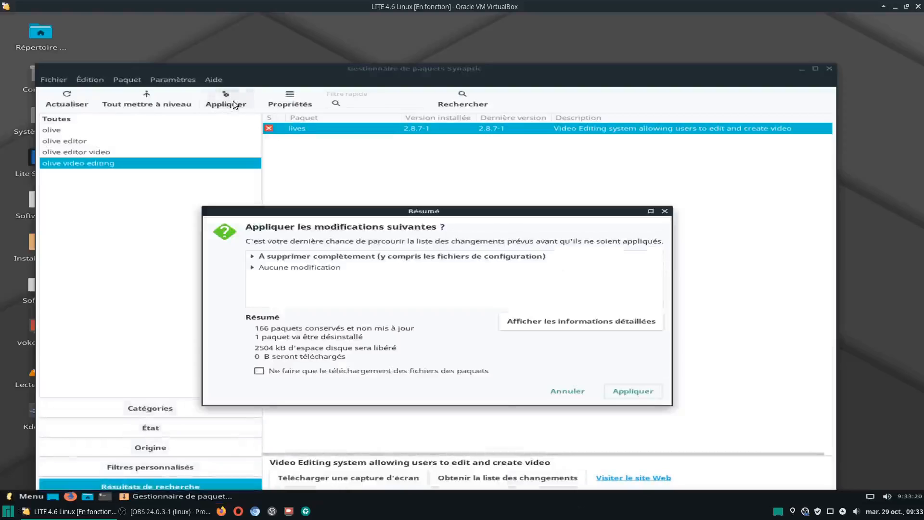
pyautogui.click(620, 393)
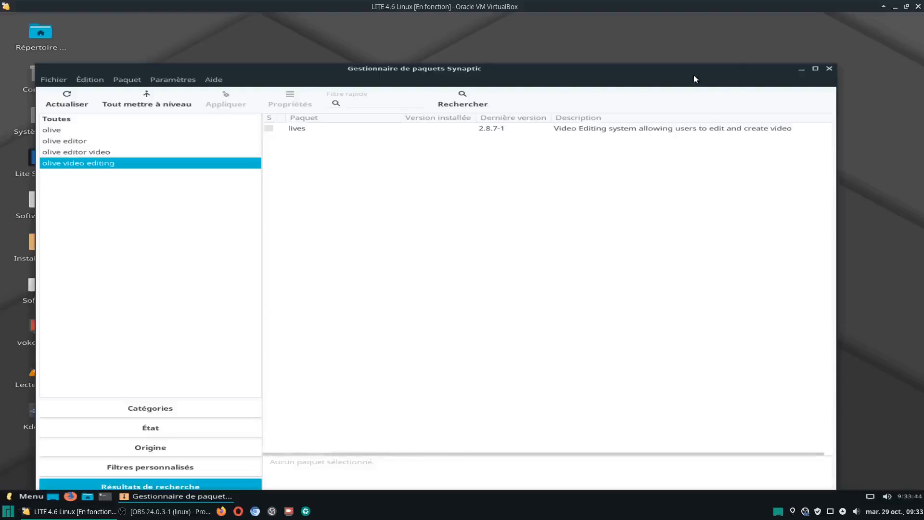
# - Move the Synaptic window aside, launch mpv Media Player from the multimedia applications, and close it again
pyautogui.moveTo(747, 72); pyautogui.dragTo(917, 60)
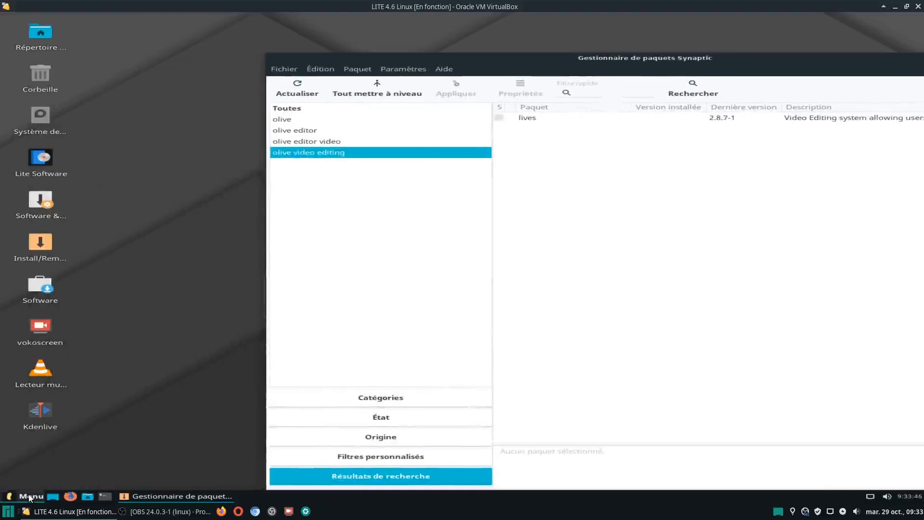
pyautogui.click(28, 495)
pyautogui.click(33, 284)
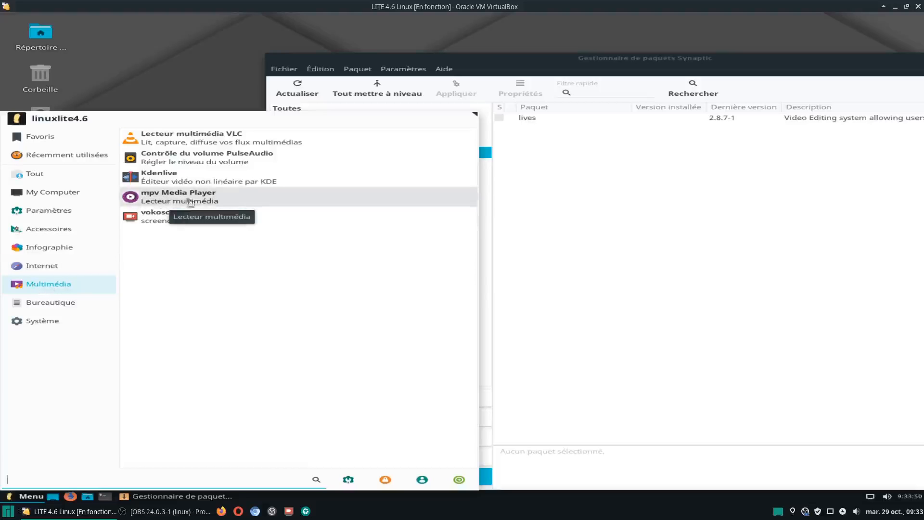
pyautogui.click(207, 202)
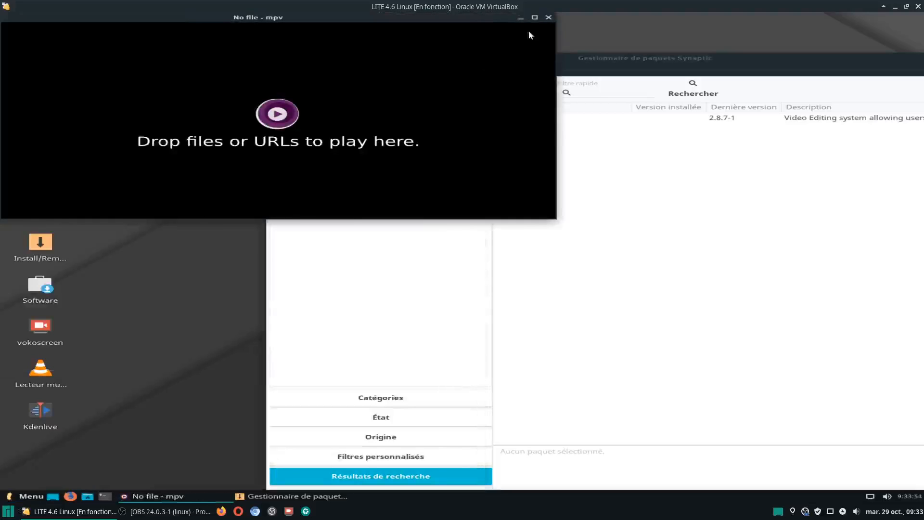
pyautogui.click(548, 17)
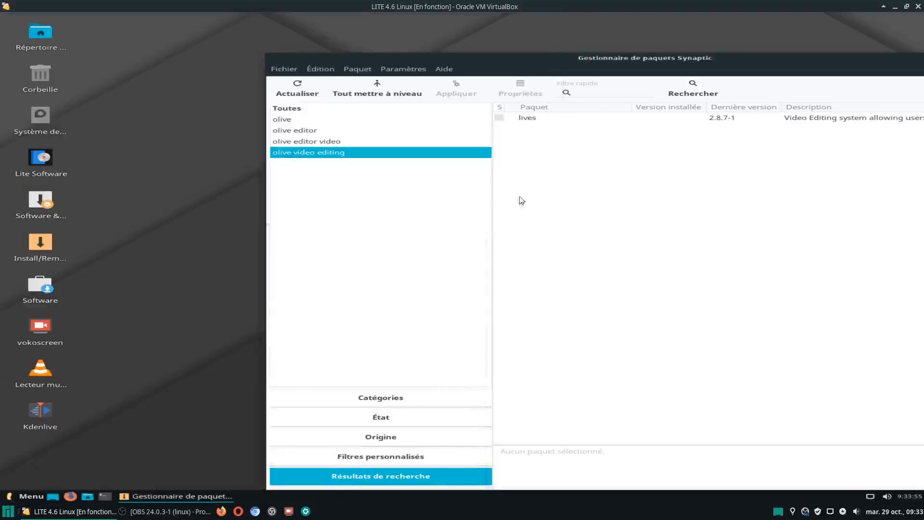
# - Check the player's name among the multimedia applications and filter Synaptic's package list by "mpv media player"
pyautogui.click(35, 501)
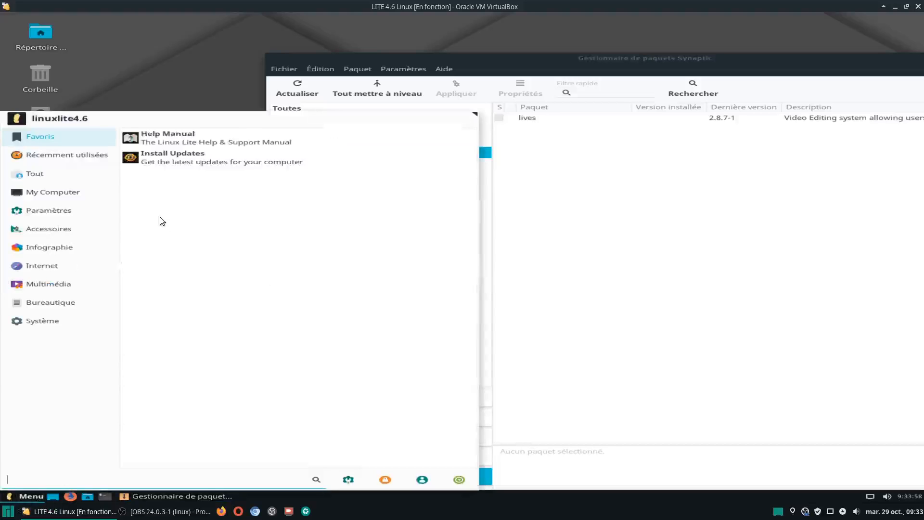
pyautogui.click(57, 286)
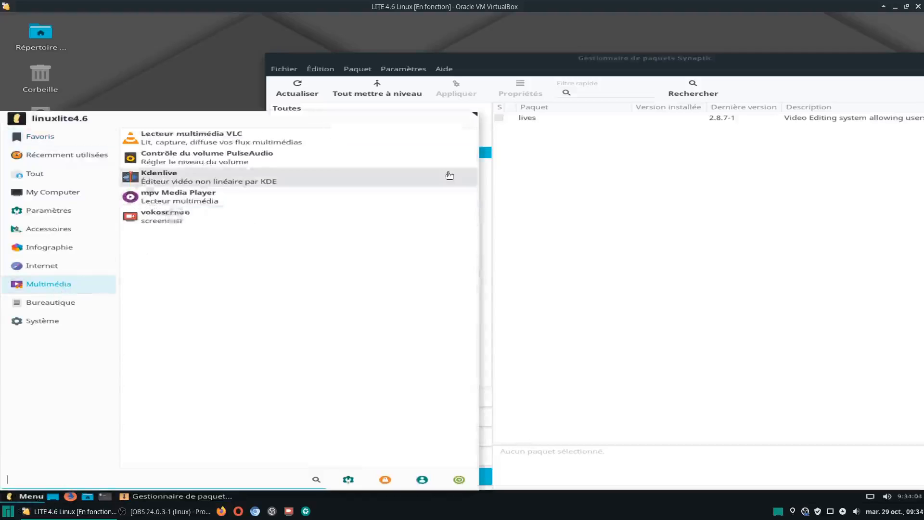
pyautogui.click(478, 68)
pyautogui.moveTo(503, 67); pyautogui.dragTo(352, 60)
pyautogui.click(440, 85)
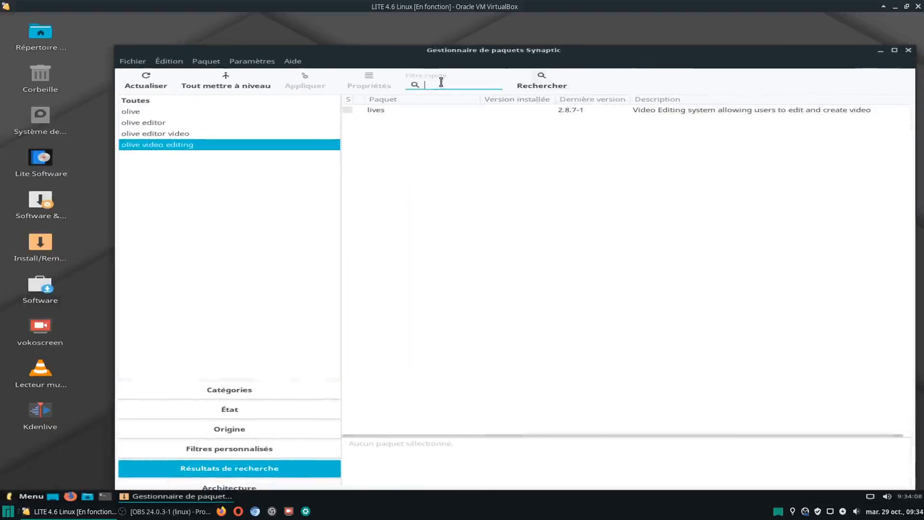
pyautogui.write('mp')
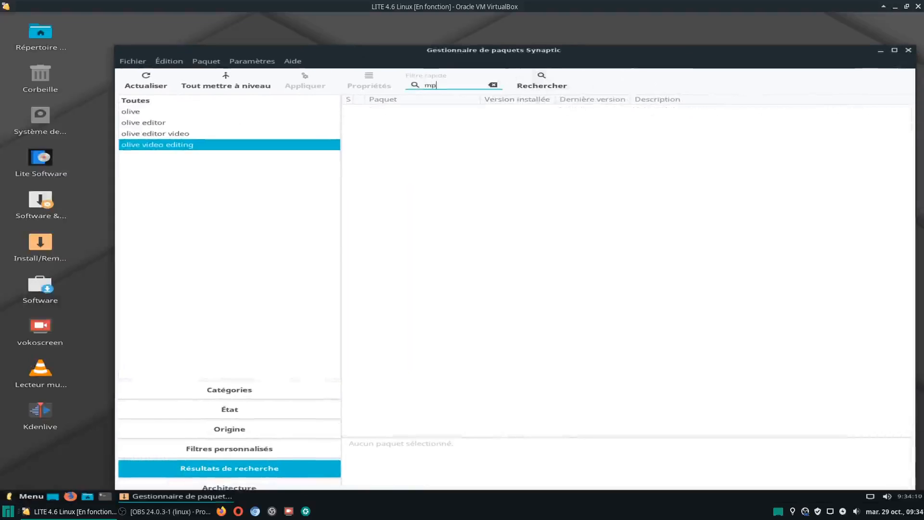
pyautogui.write('v media')
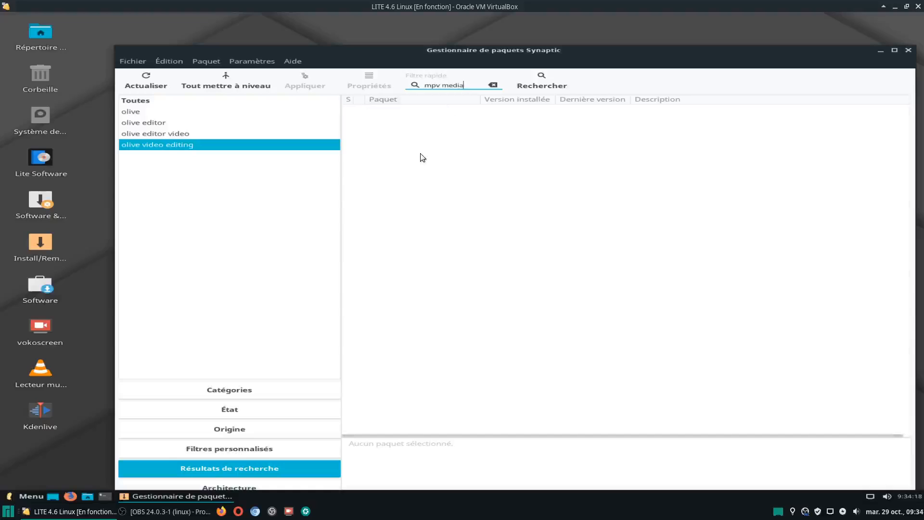
pyautogui.write('player')
# - Search Synaptic's package names and descriptions for "mpv media"
pyautogui.click(543, 84)
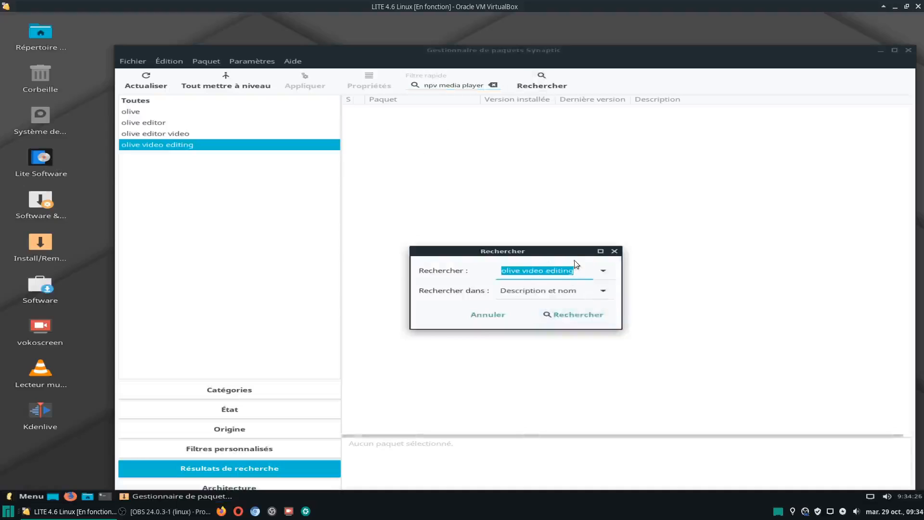
pyautogui.write('mpv')
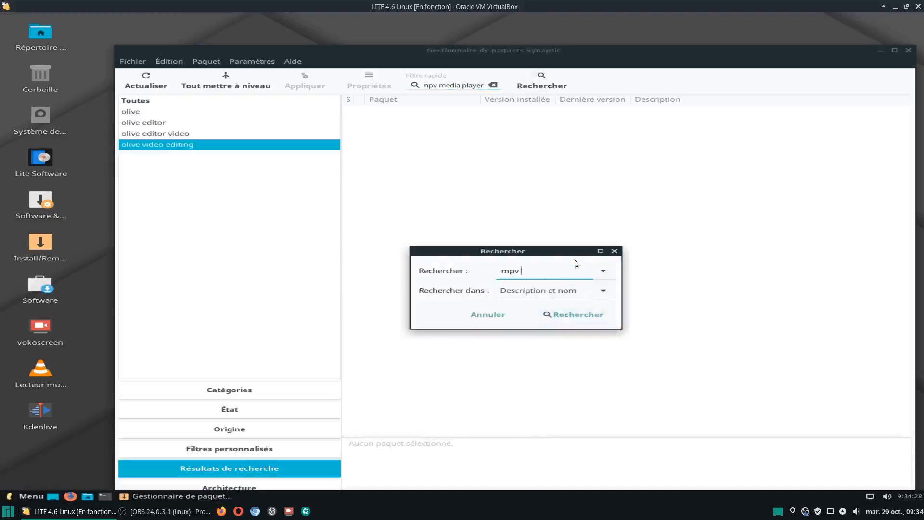
pyautogui.write(' media')
pyautogui.click(564, 315)
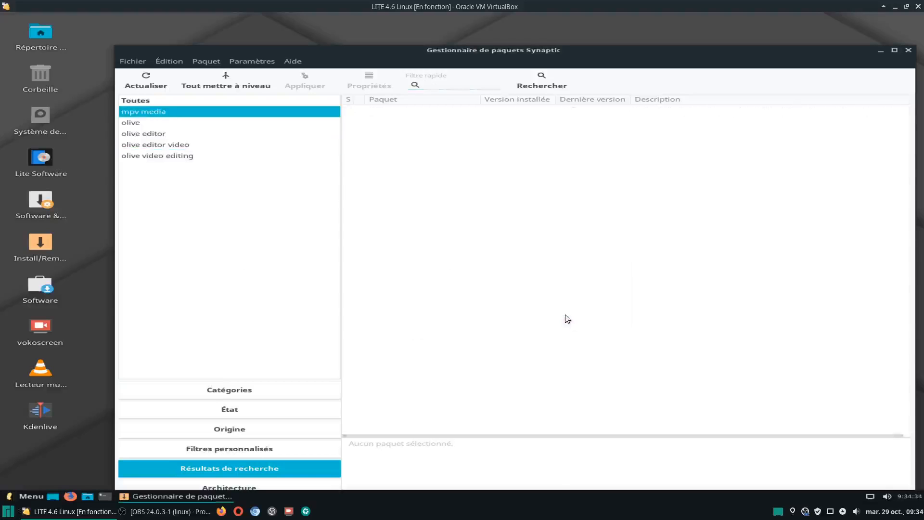
# - Recheck the player's spelling among the multimedia applications and repeat the package search as "mpv Media"
pyautogui.click(24, 496)
pyautogui.click(46, 284)
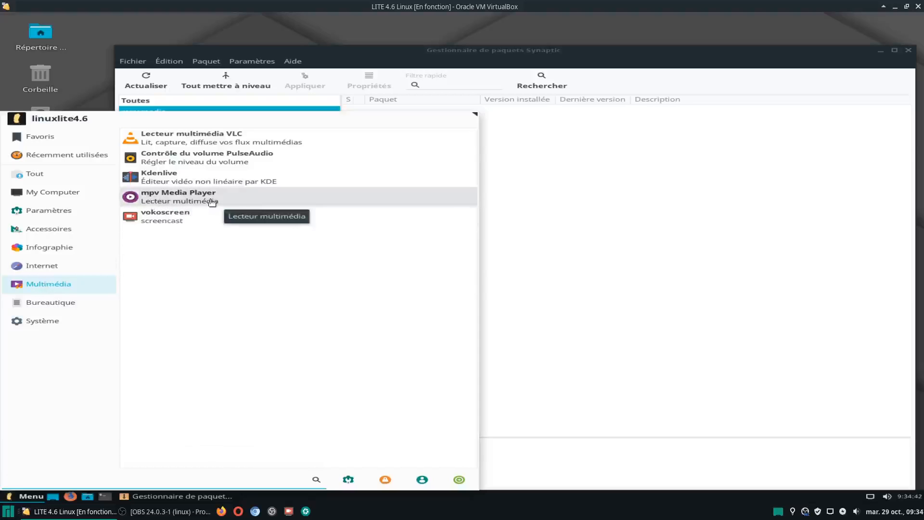
pyautogui.click(626, 215)
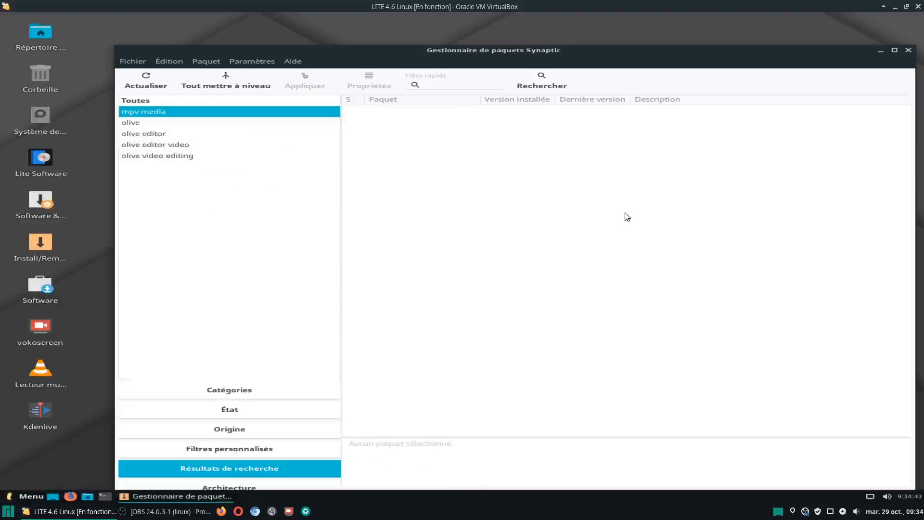
pyautogui.click(542, 84)
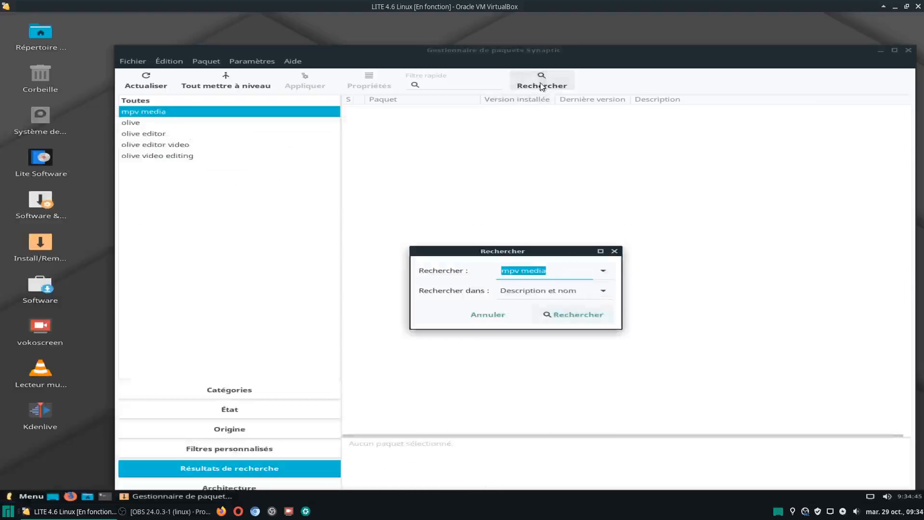
pyautogui.click(530, 272)
pyautogui.press('BackSpace')
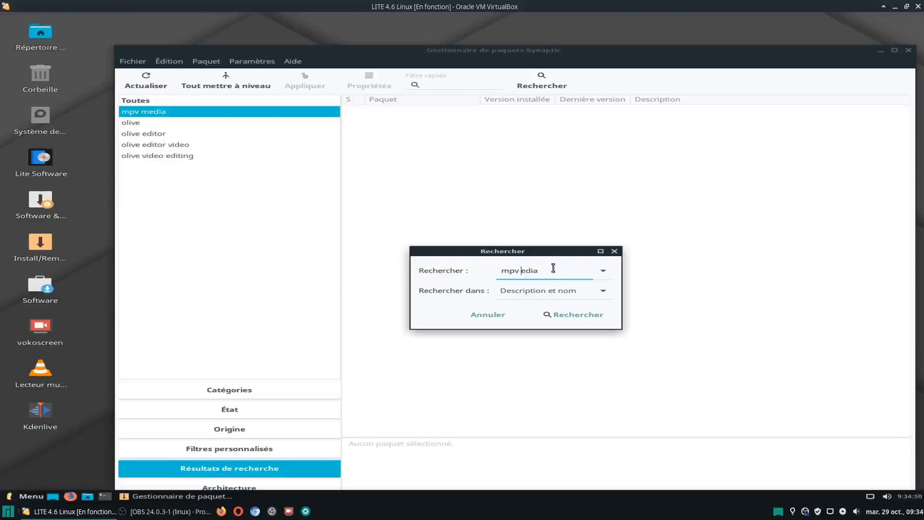
pyautogui.write('M')
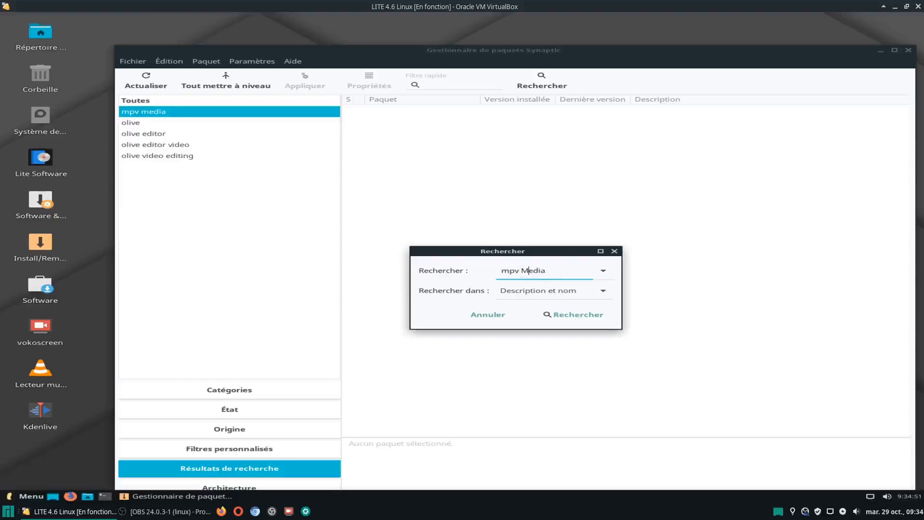
pyautogui.click(580, 318)
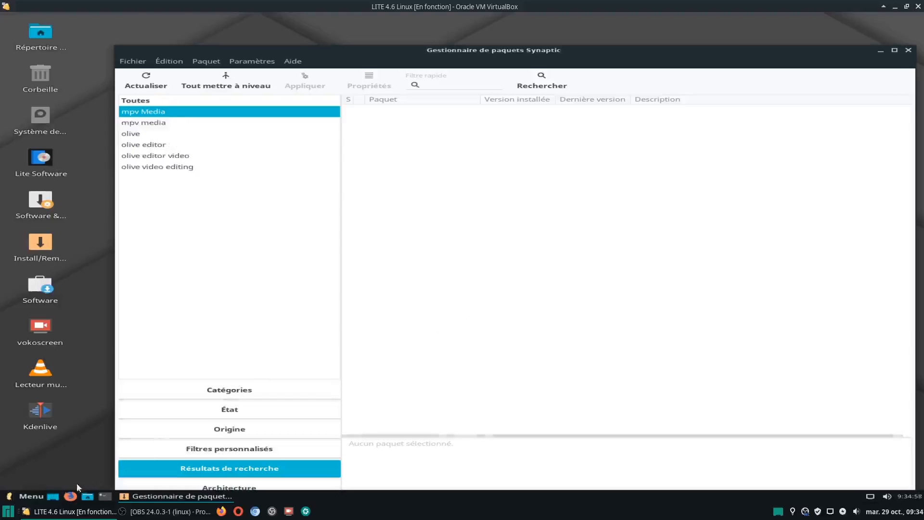
# - Reopen mpv Media Player from the multimedia applications to examine it, and close its window
pyautogui.click(31, 497)
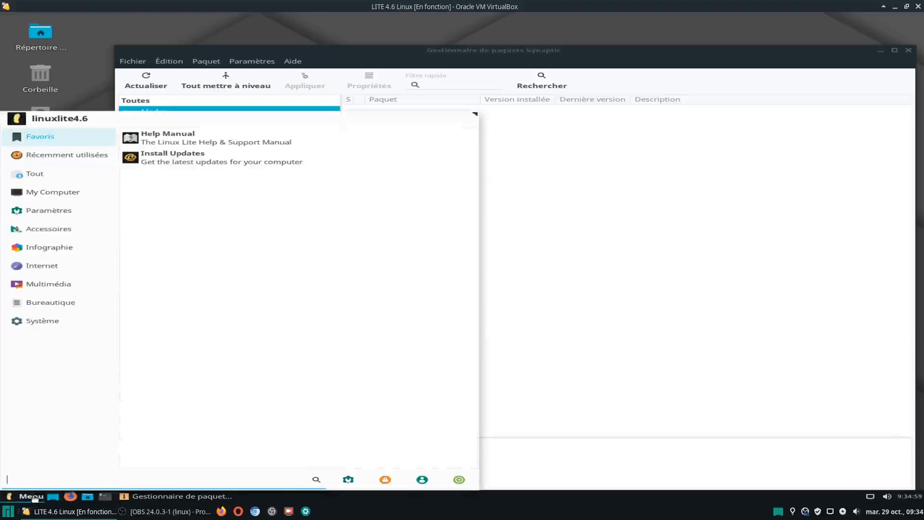
pyautogui.click(58, 285)
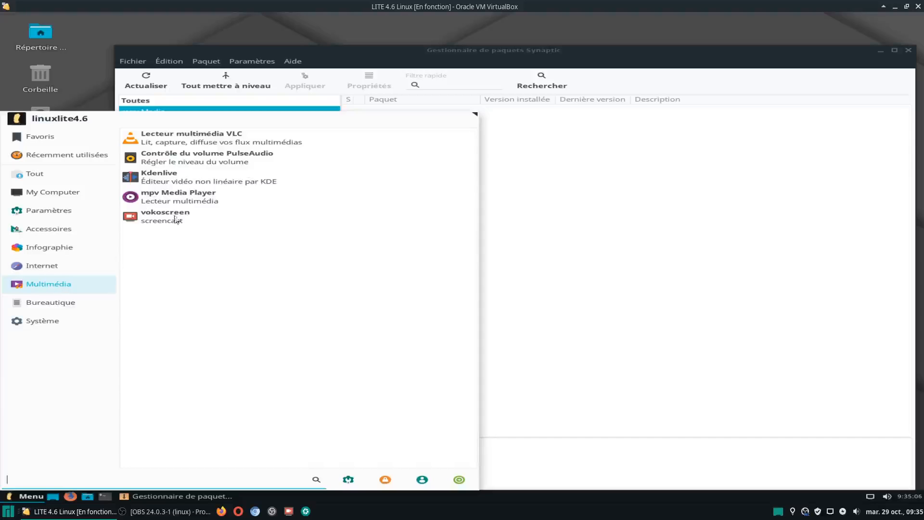
pyautogui.click(184, 198)
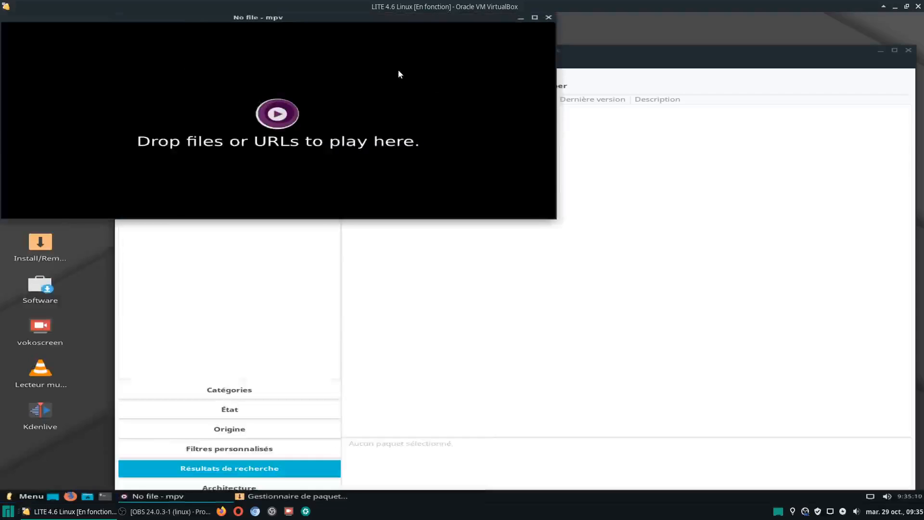
pyautogui.click(548, 18)
# - Search Synaptic for "mpv" and completely remove the mpv package including its configuration files
pyautogui.click(543, 82)
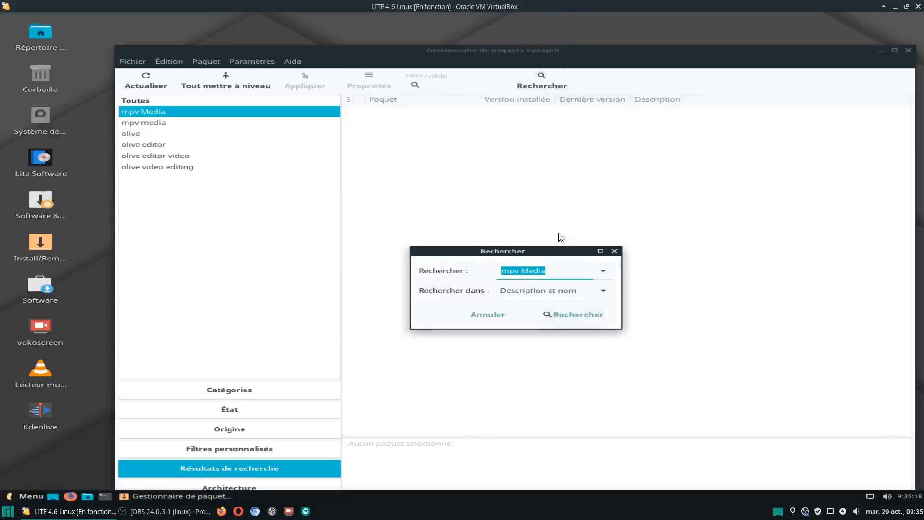
pyautogui.write('mpv')
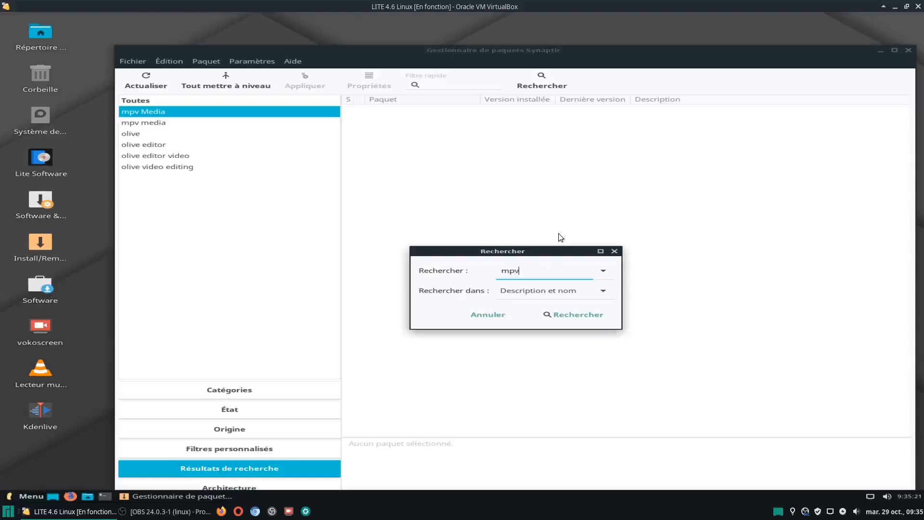
pyautogui.press('Return')
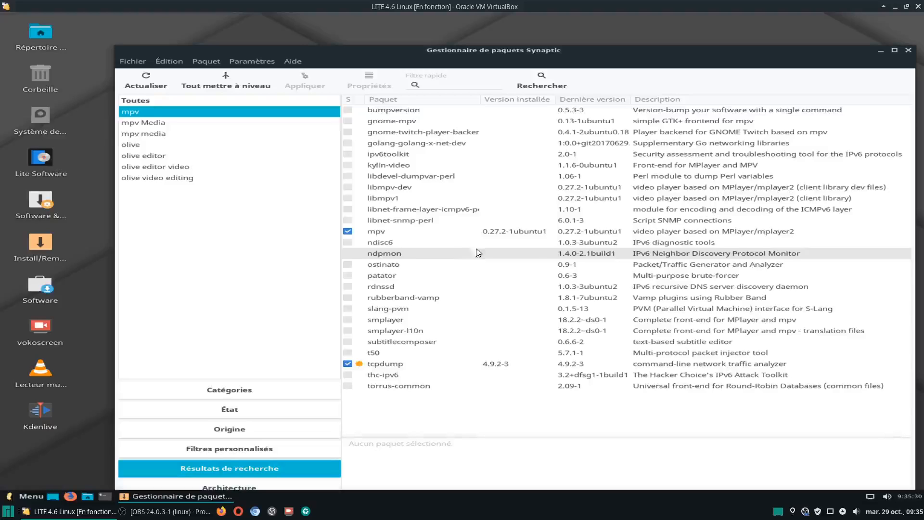
pyautogui.click(380, 232)
pyautogui.click(349, 232)
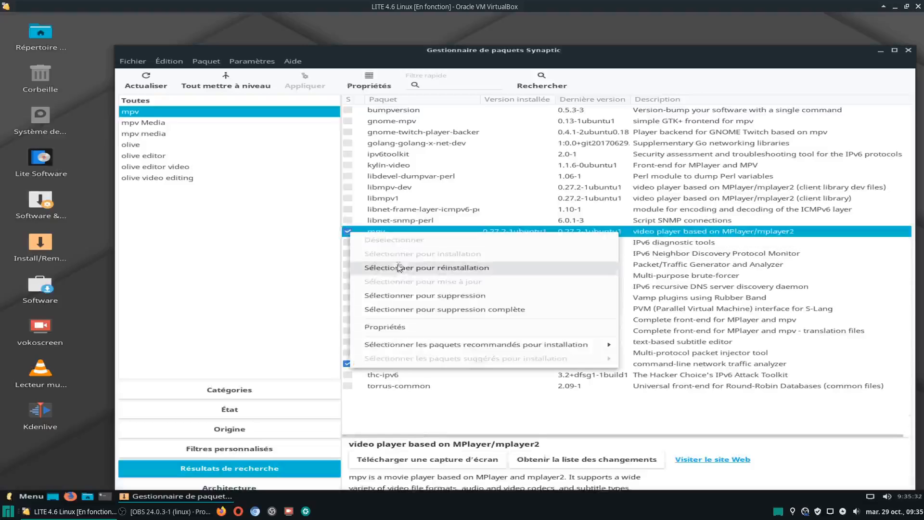
pyautogui.click(403, 309)
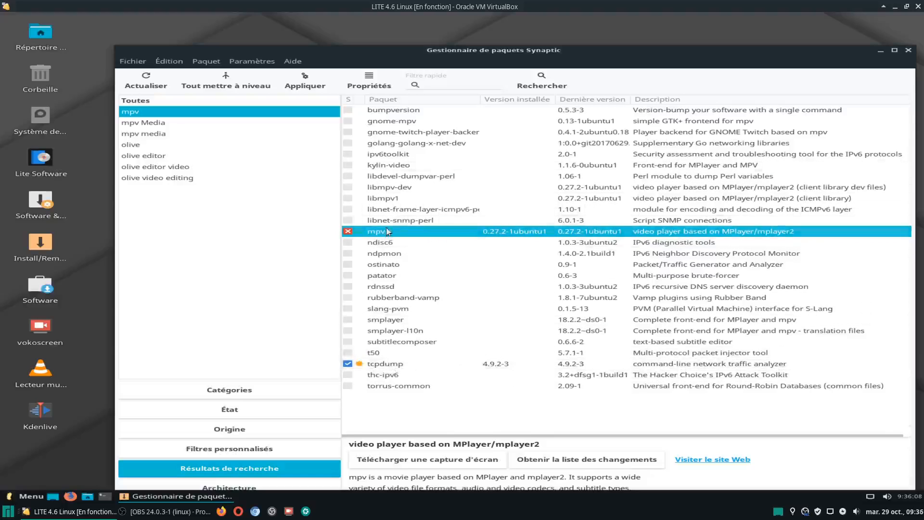
pyautogui.click(306, 79)
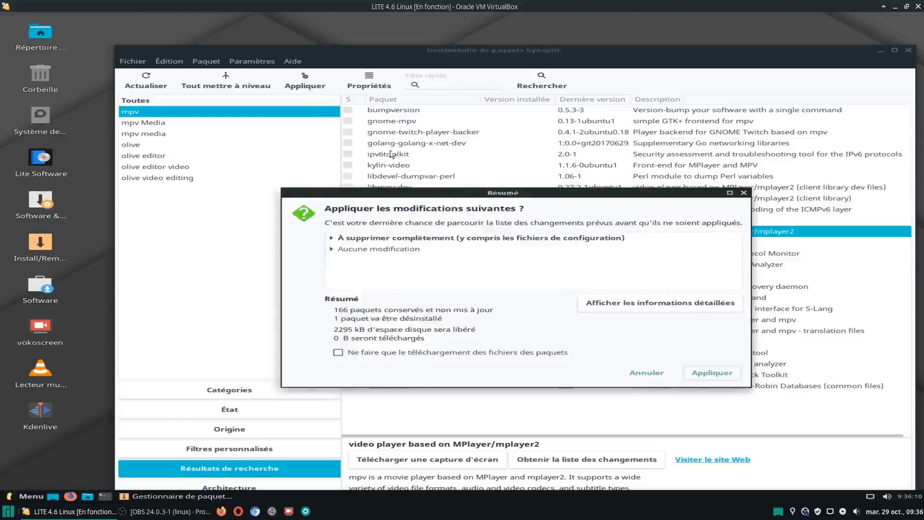
pyautogui.click(719, 377)
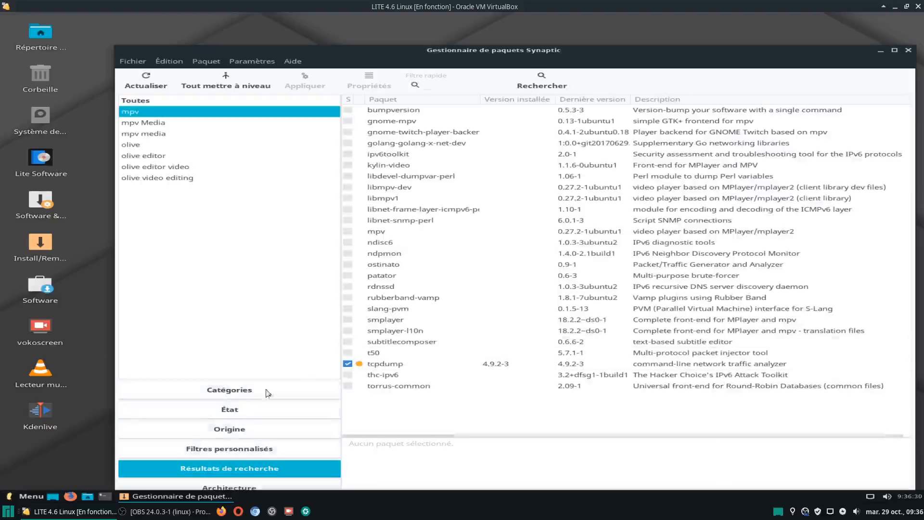
# - Check the Multimédia and Internet application categories for the remaining installed programs
pyautogui.click(26, 499)
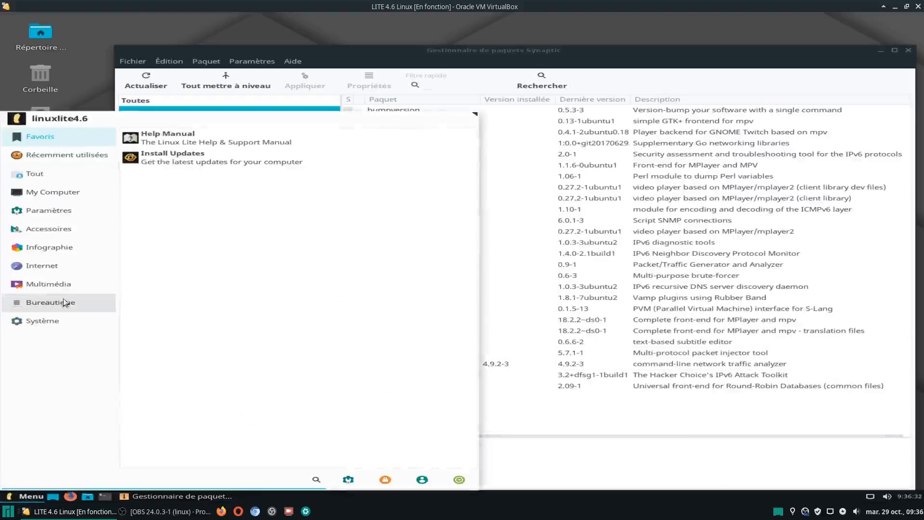
pyautogui.click(58, 287)
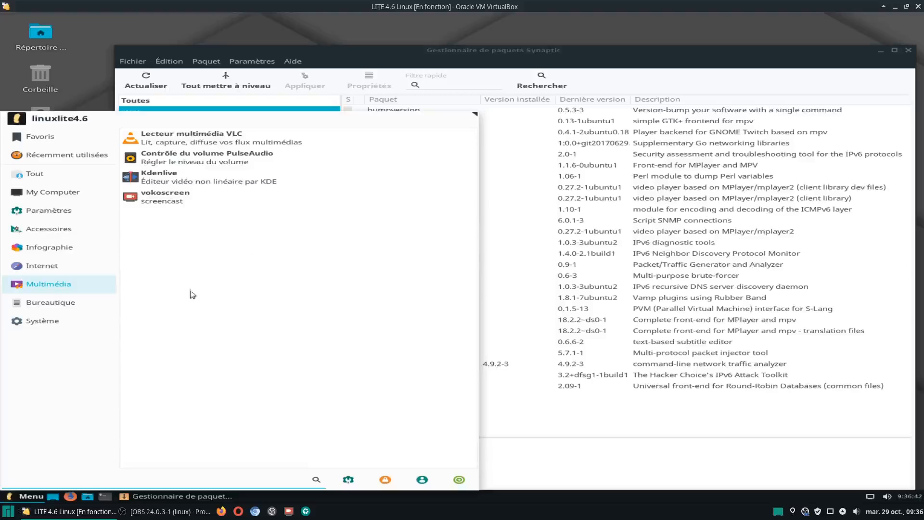
pyautogui.click(103, 266)
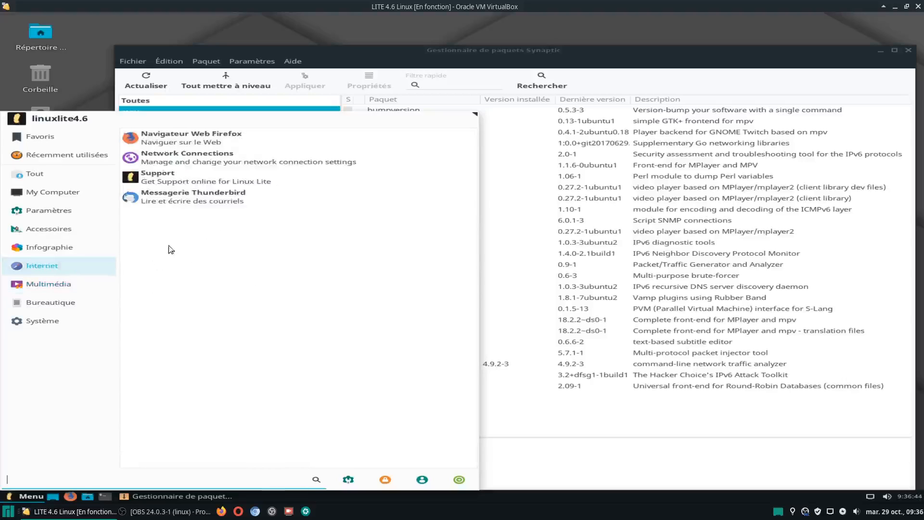
pyautogui.click(100, 283)
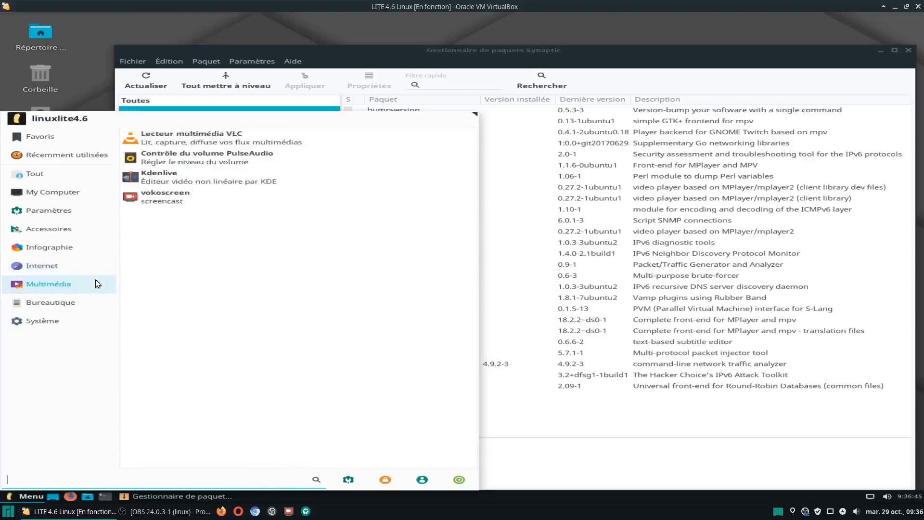
pyautogui.click(62, 269)
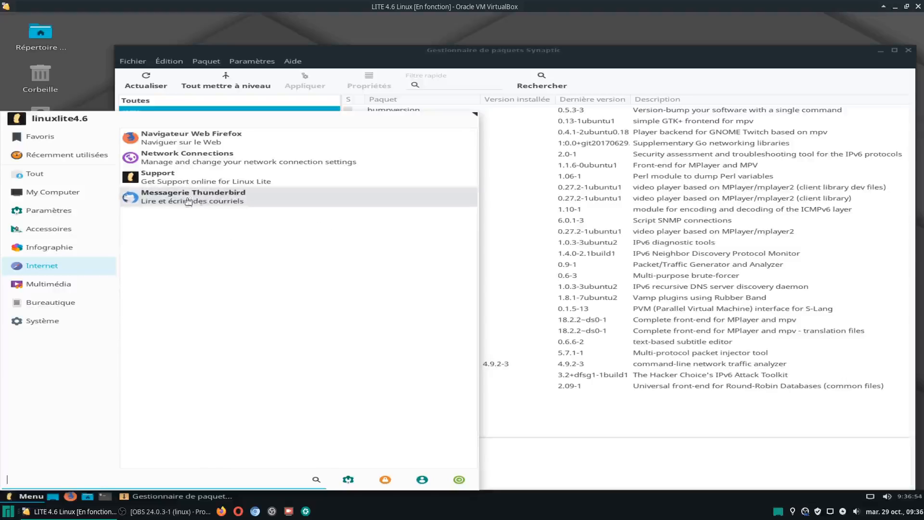
pyautogui.click(646, 57)
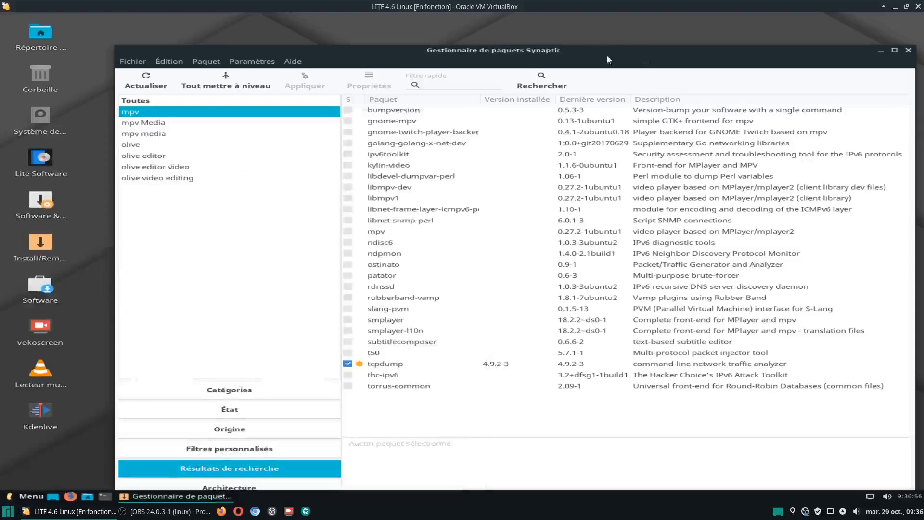
# - With Synaptic's search dialog open, recheck the Multimédia and Internet application categories, and close Synaptic
pyautogui.moveTo(607, 60); pyautogui.dragTo(565, 49)
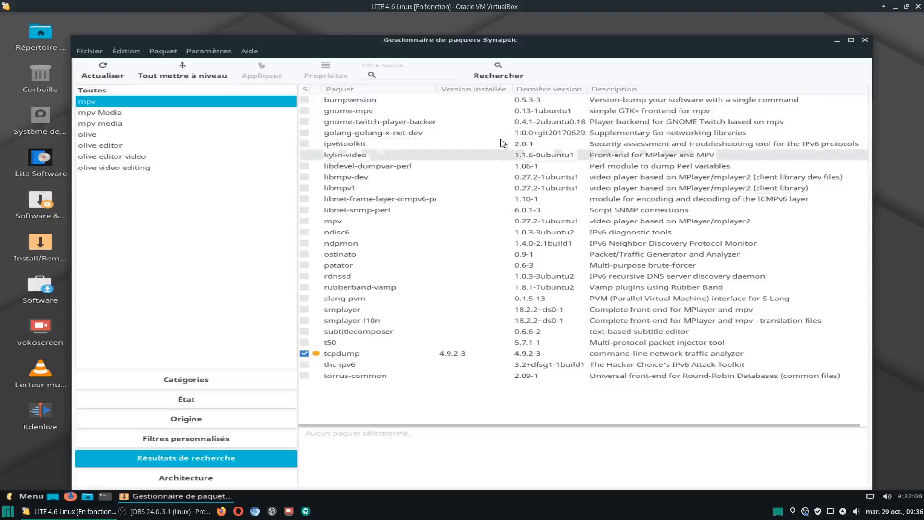
pyautogui.click(498, 71)
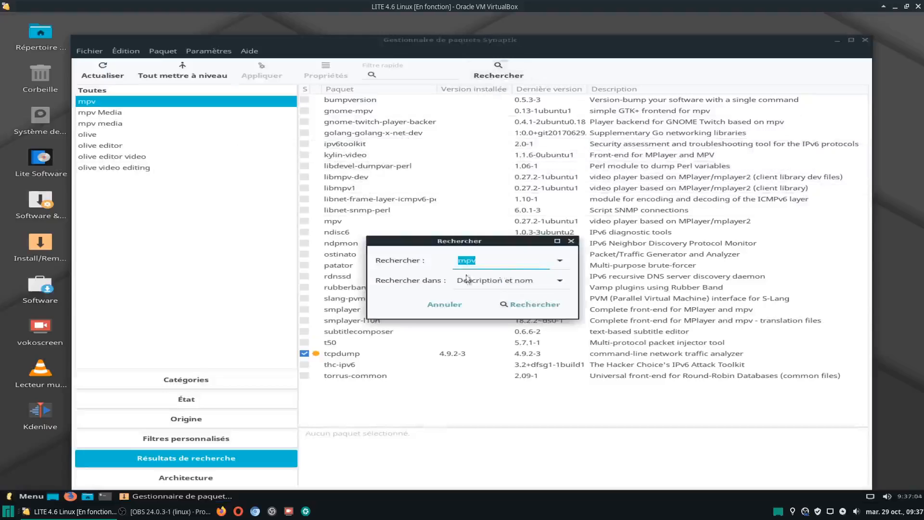
pyautogui.click(43, 496)
pyautogui.click(53, 286)
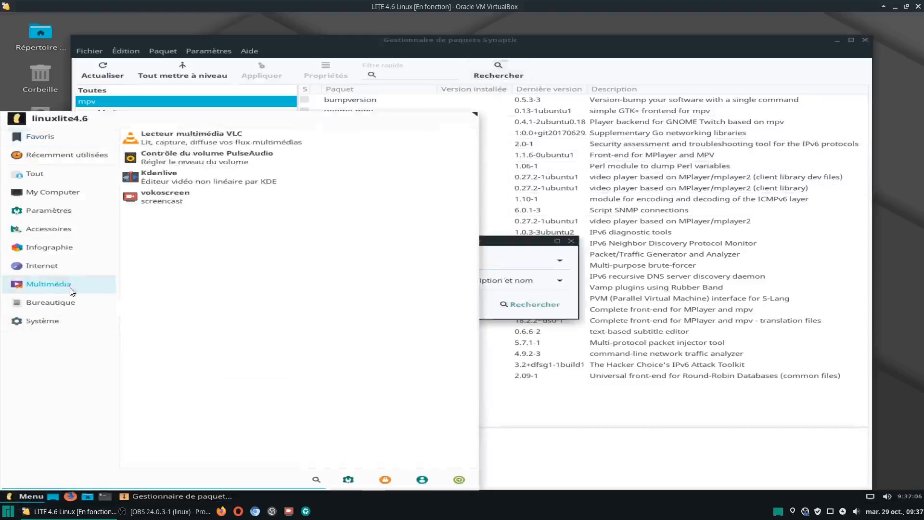
pyautogui.click(54, 266)
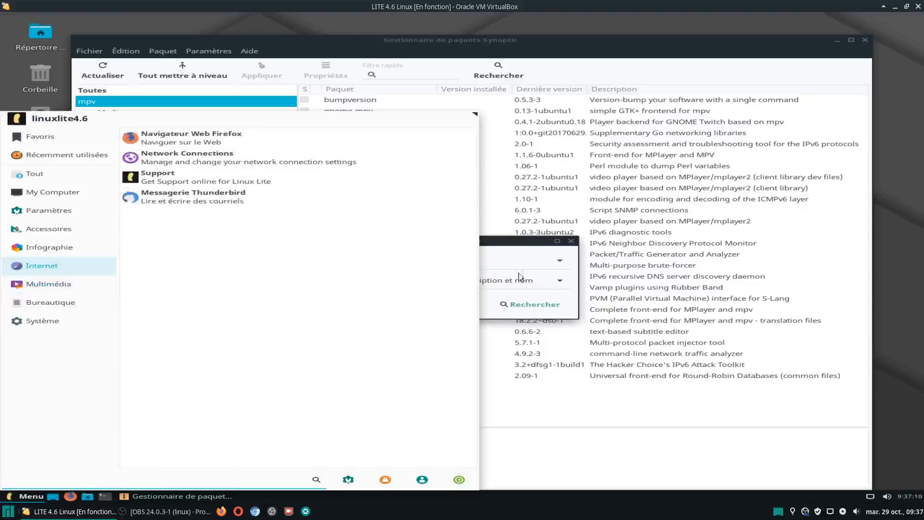
pyautogui.click(540, 244)
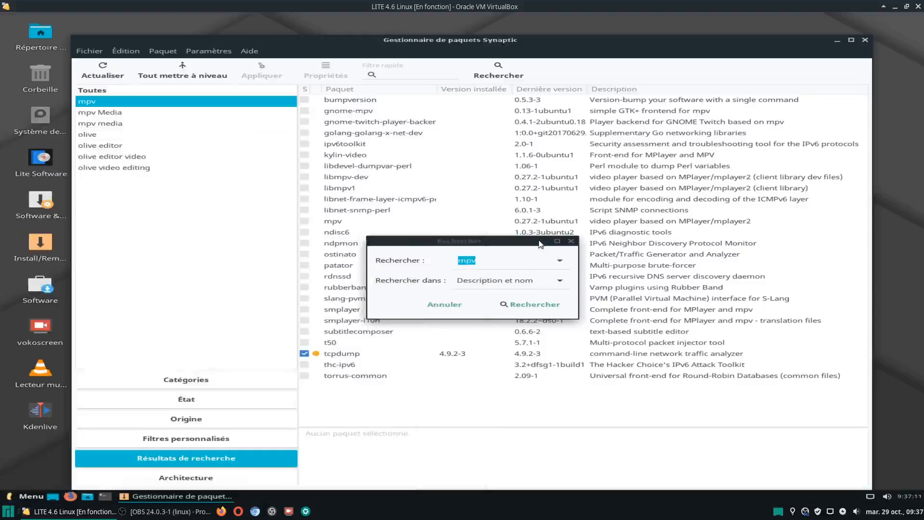
pyautogui.click(571, 241)
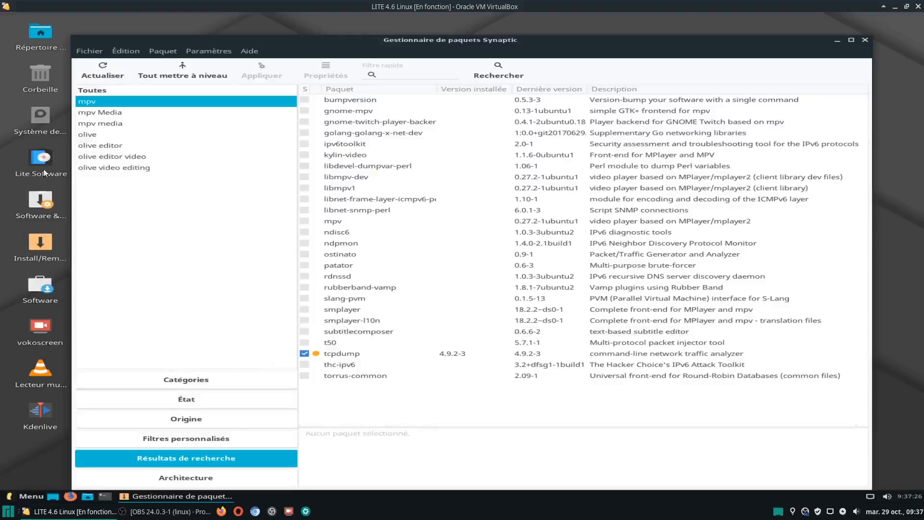
pyautogui.click(864, 39)
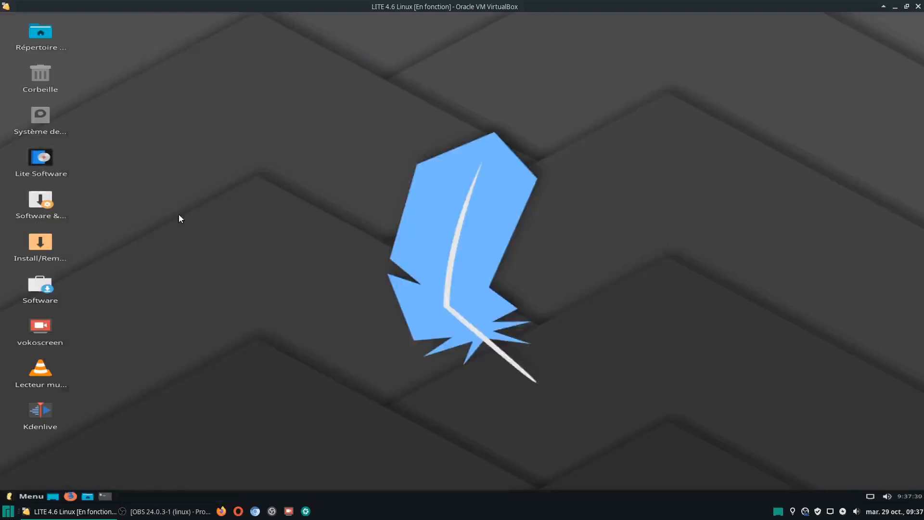
# - Open the Software store in a maximized window and browse its Audio et vidéo category
pyautogui.click(42, 288)
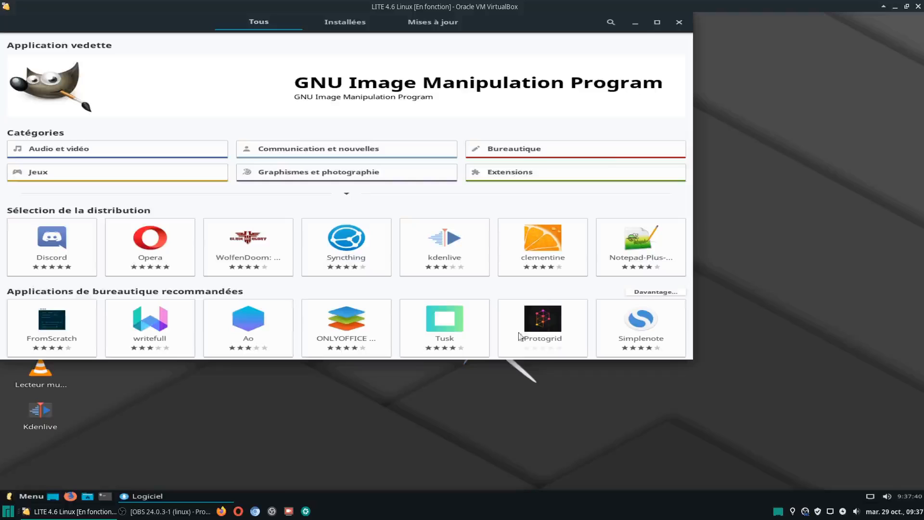
pyautogui.click(655, 21)
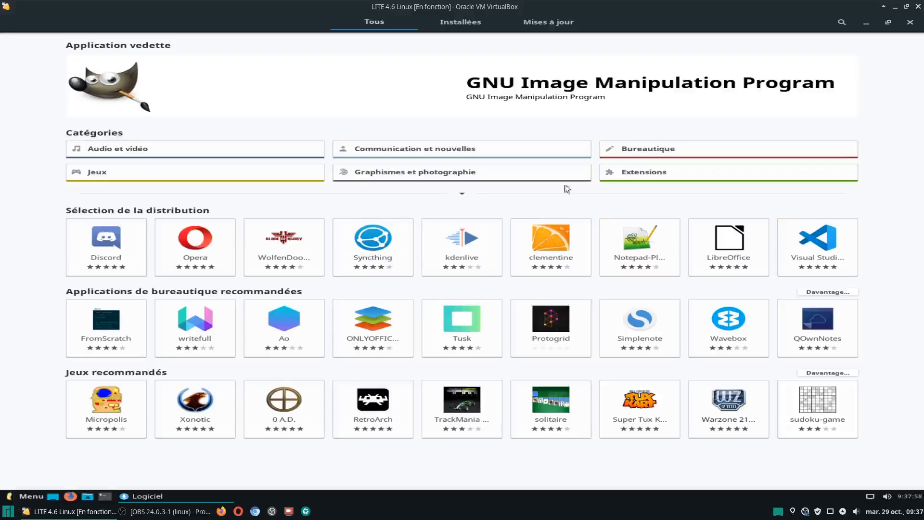
pyautogui.click(137, 149)
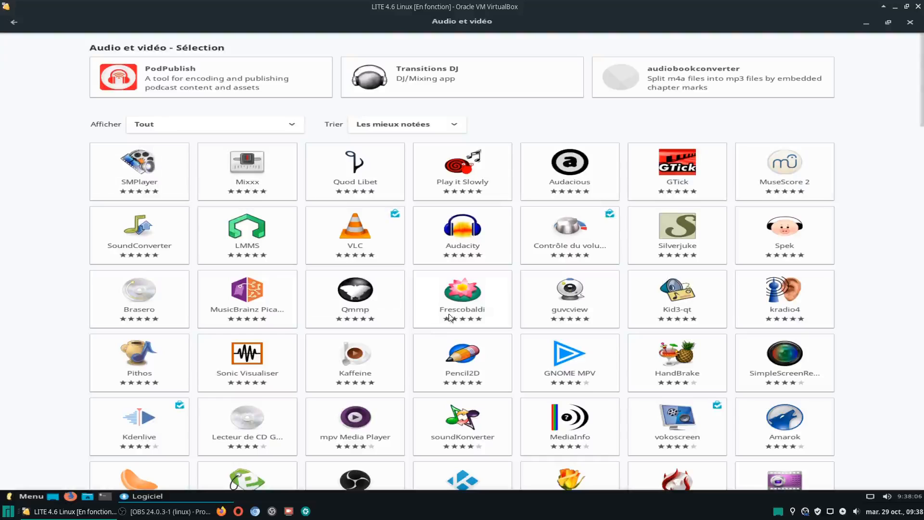
# - Restore the Software store window to its smaller size and reposition it clear of the desktop shortcuts
pyautogui.click(888, 23)
pyautogui.moveTo(551, 27); pyautogui.dragTo(616, 81)
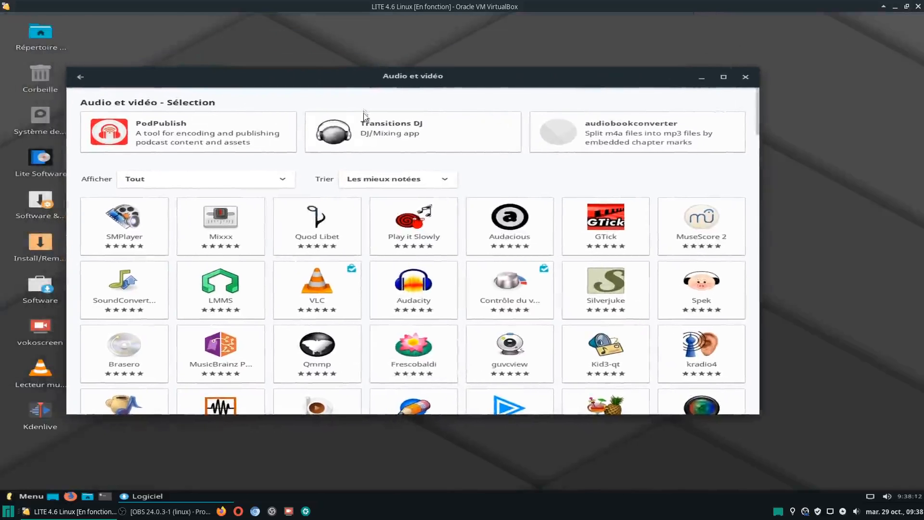
pyautogui.moveTo(527, 82); pyautogui.dragTo(613, 66)
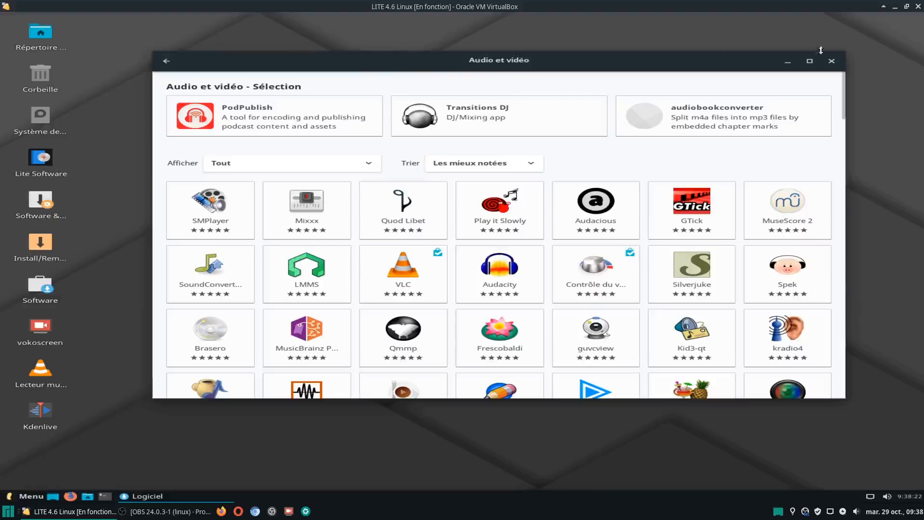
pyautogui.moveTo(403, 69); pyautogui.dragTo(444, 46)
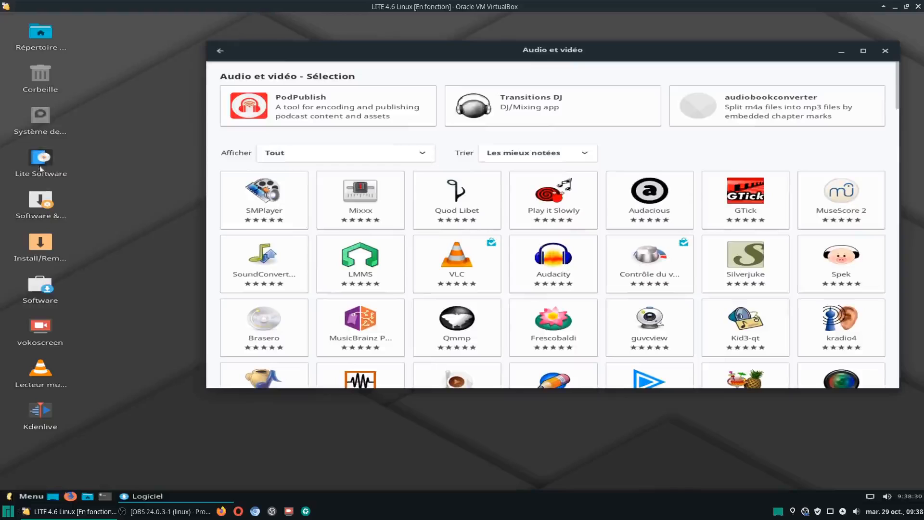
# - Launch Synaptic and authenticate by entering the account password
pyautogui.doubleClick(44, 246)
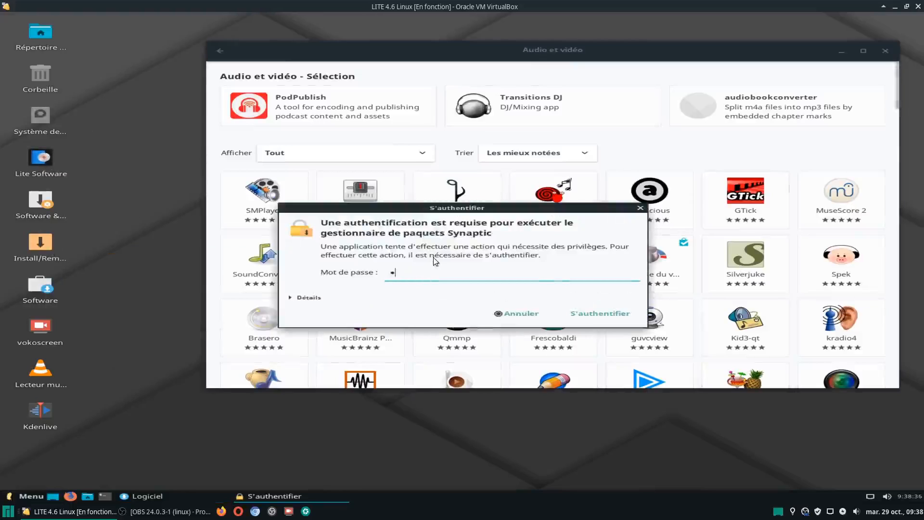
pyautogui.press('Return')
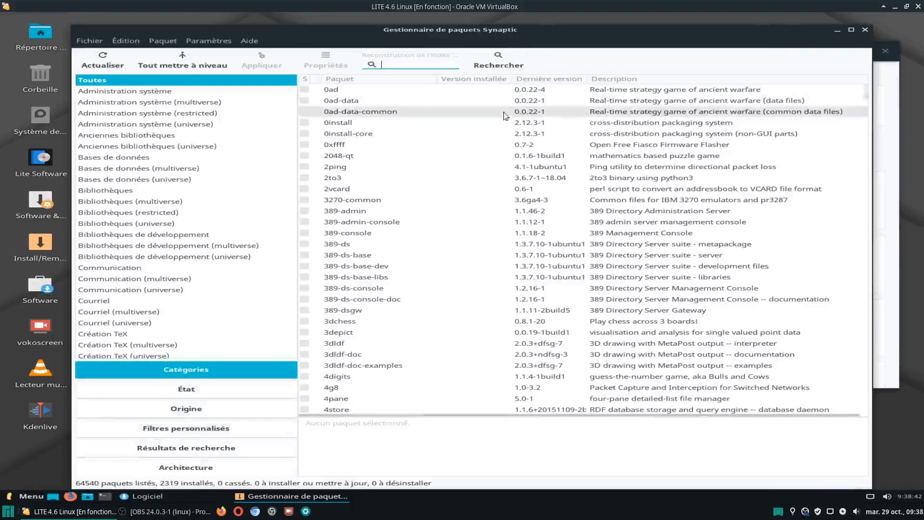
# - Filter Synaptic's packages by "software gnome" and widen the Paquet column to show the full package names
pyautogui.click(498, 66)
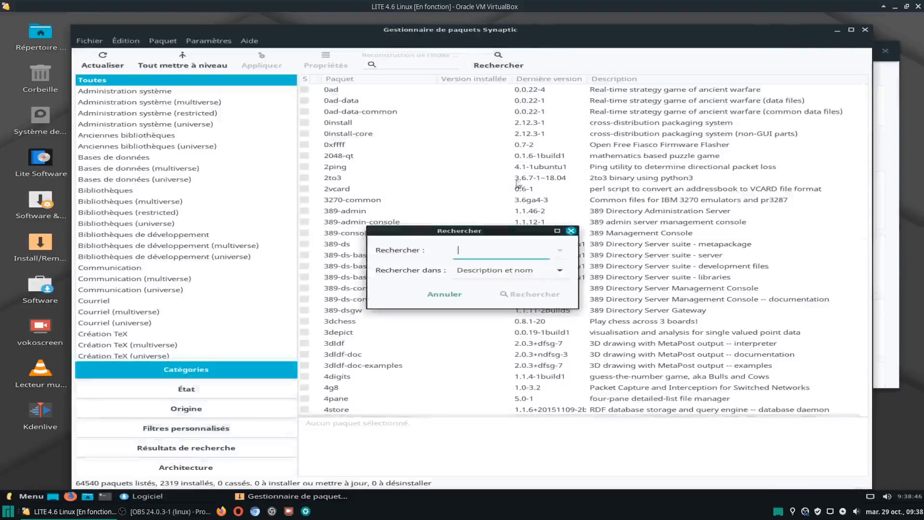
pyautogui.click(571, 231)
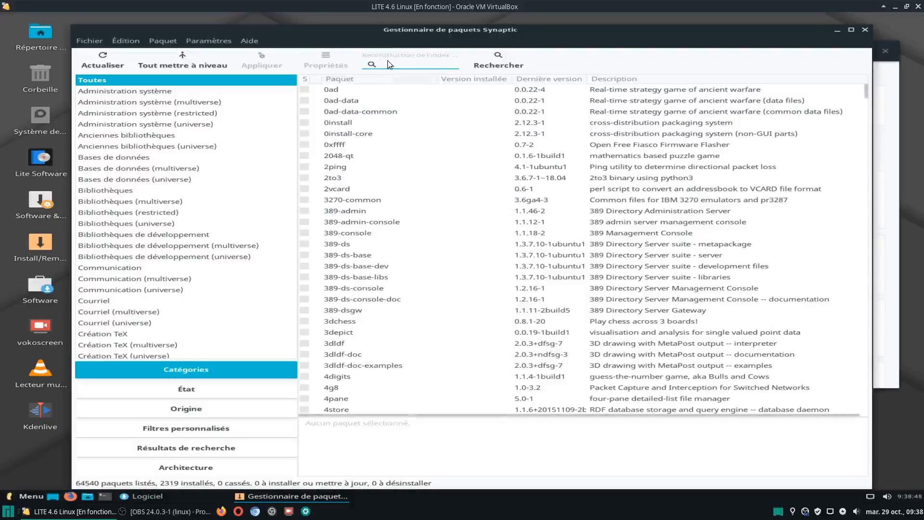
pyautogui.write('software')
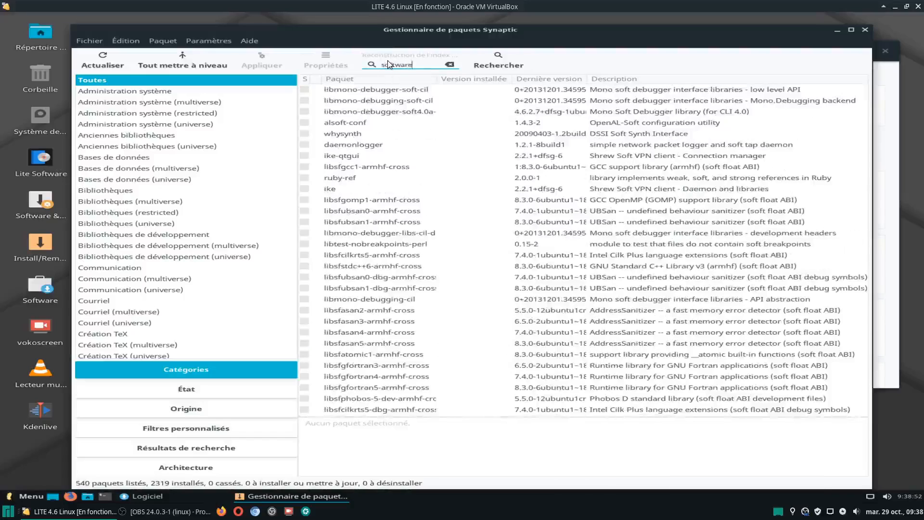
pyautogui.write(' gnome')
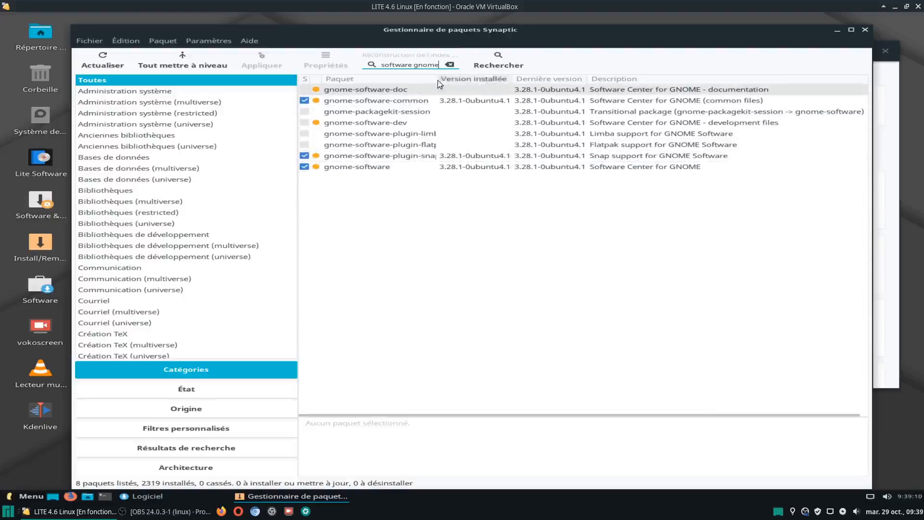
pyautogui.moveTo(438, 78); pyautogui.dragTo(497, 78)
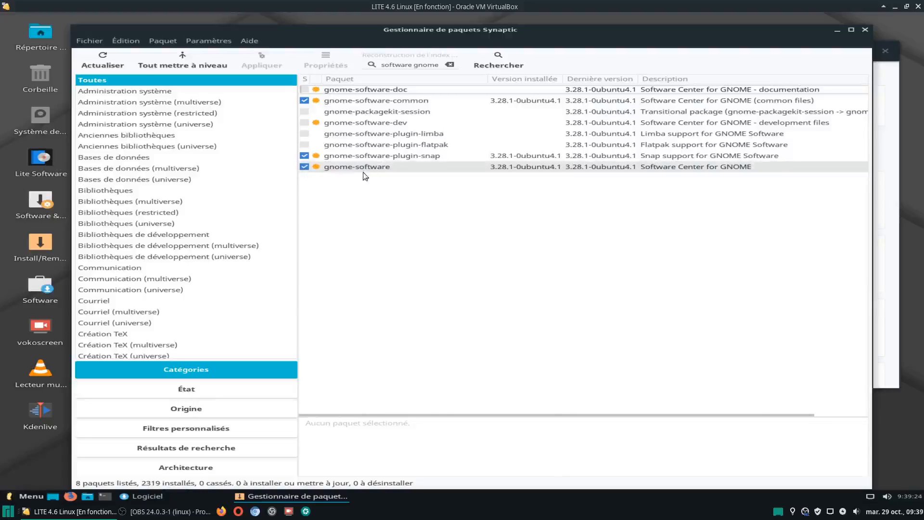
# - Examine the gnome-software, gnome-software-plugin-snap and gnome-software-common packages, and close Synaptic
pyautogui.click(334, 168)
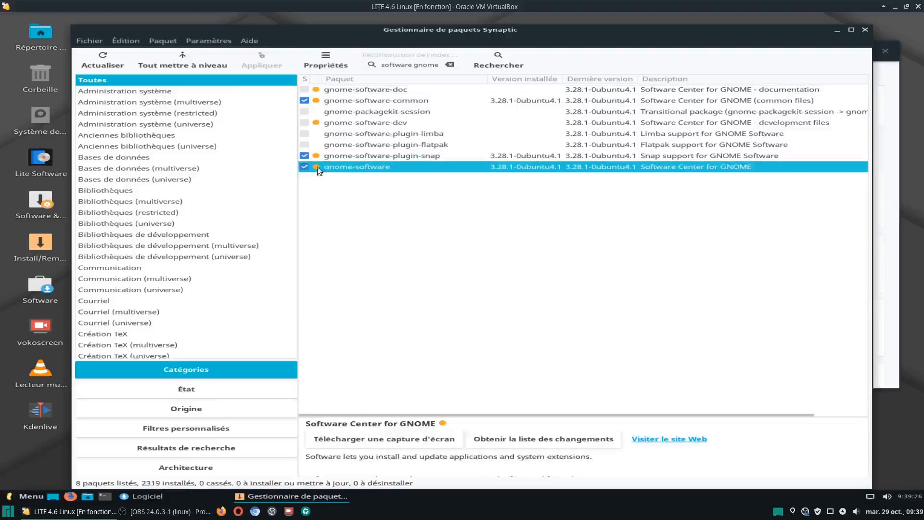
pyautogui.click(360, 155)
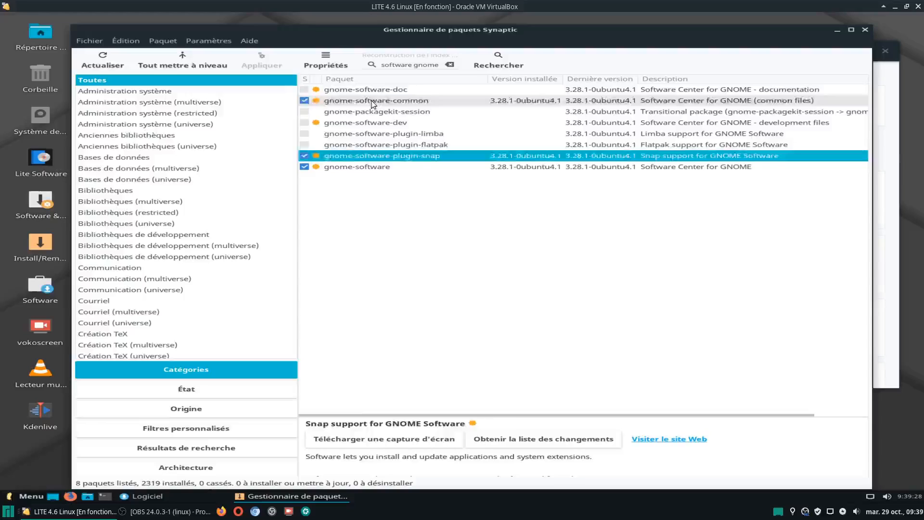
pyautogui.click(380, 101)
pyautogui.click(342, 166)
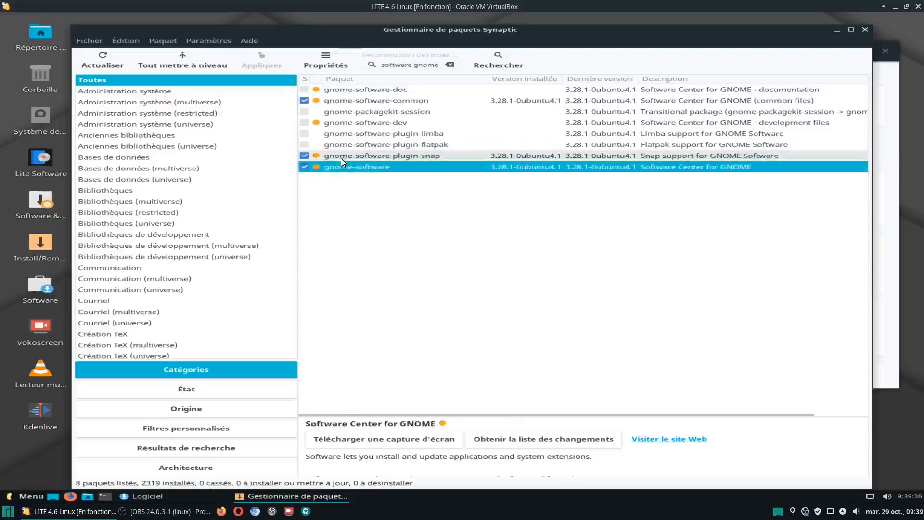
pyautogui.click(341, 158)
pyautogui.click(375, 100)
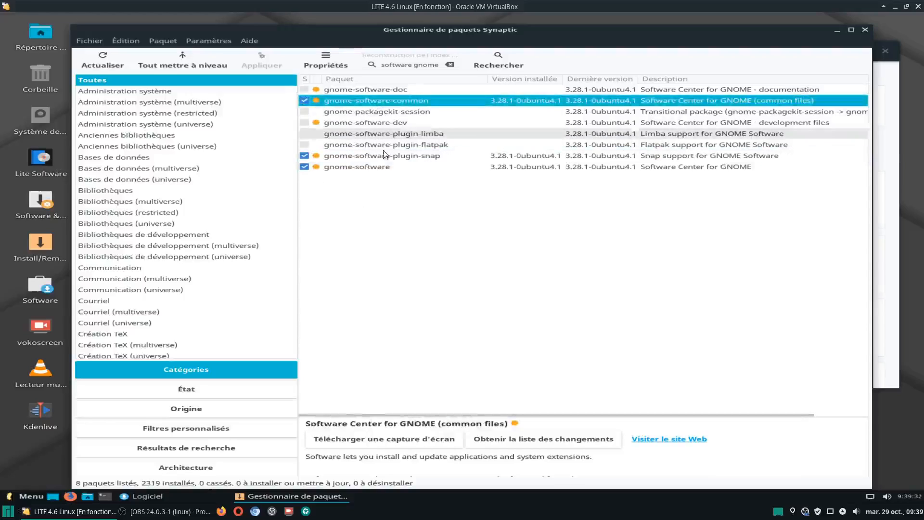
pyautogui.click(366, 166)
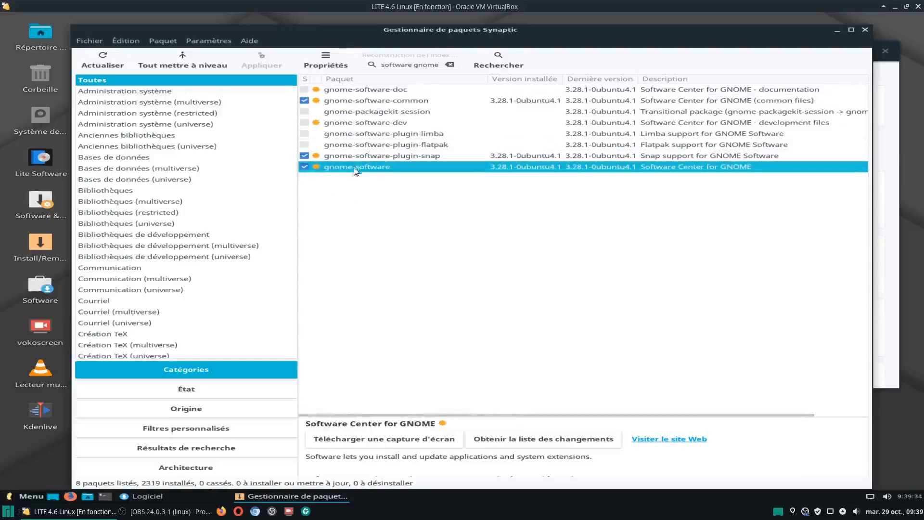
pyautogui.click(355, 155)
pyautogui.click(372, 99)
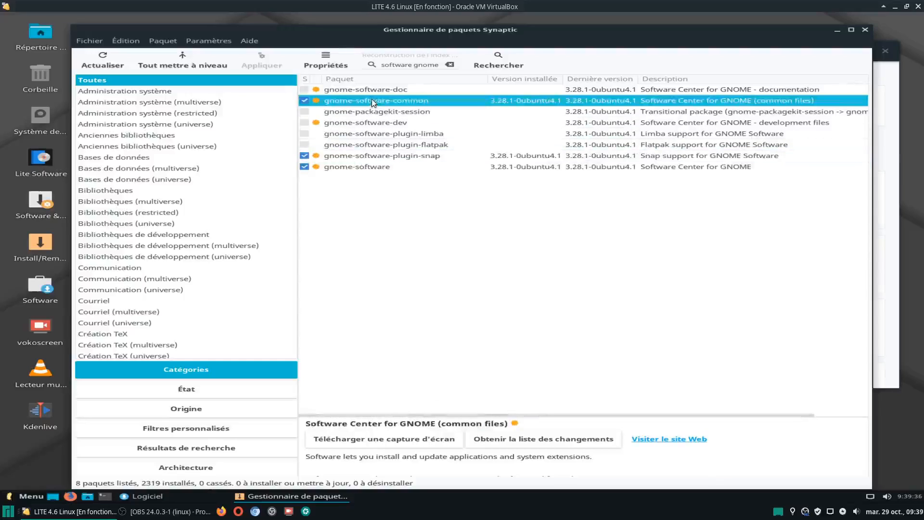
pyautogui.click(365, 156)
pyautogui.click(361, 166)
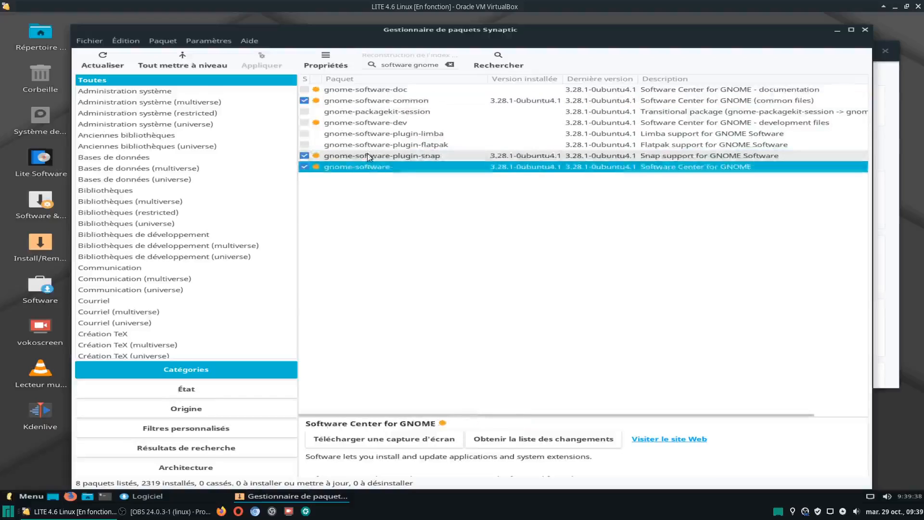
pyautogui.click(368, 154)
pyautogui.click(327, 100)
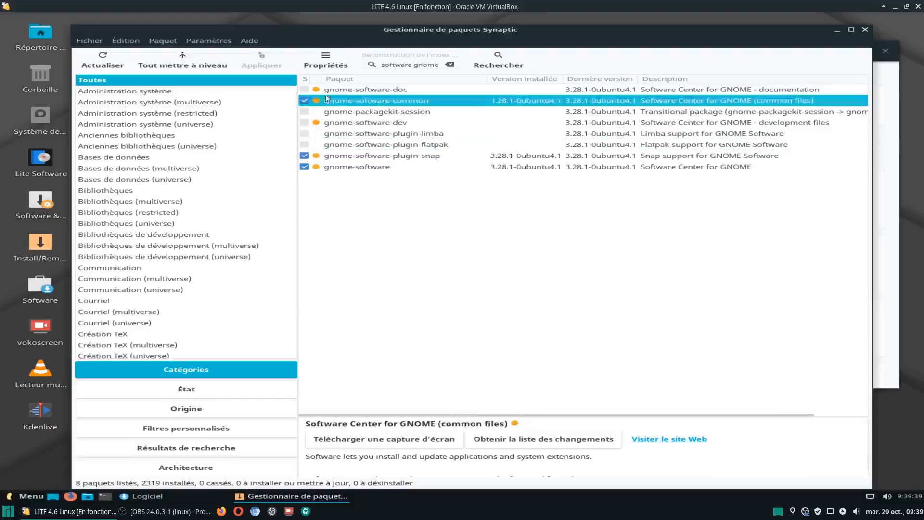
pyautogui.click(865, 29)
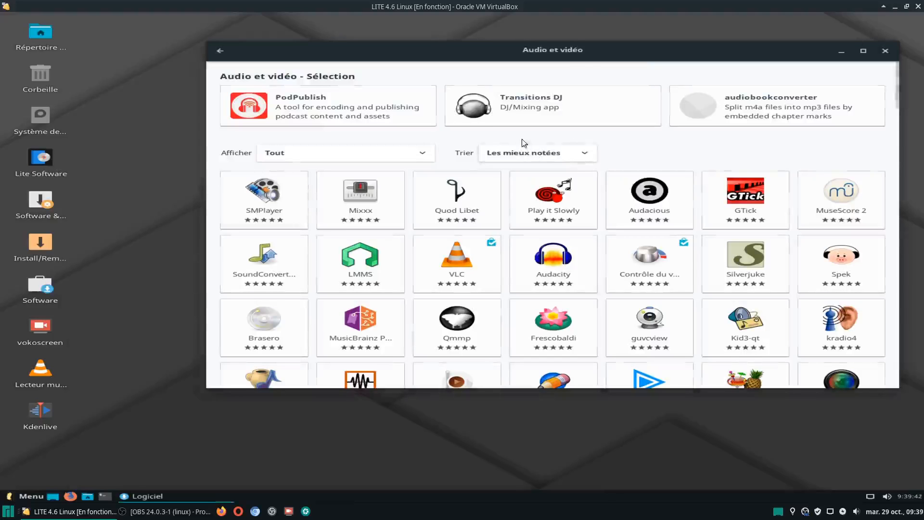
# - Reposition and enlarge the store window, check the Audio et vidéo display filter choices while keeping Tout, and close it
pyautogui.moveTo(597, 46); pyautogui.dragTo(492, 35)
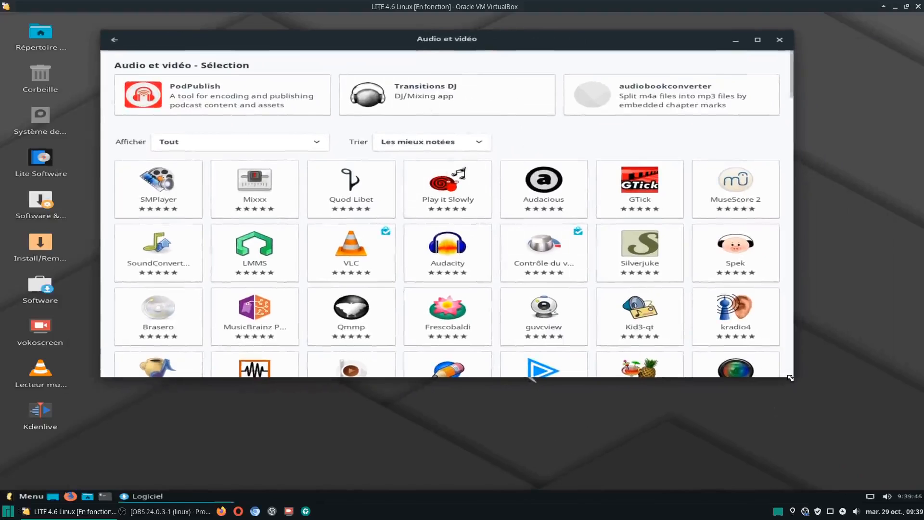
pyautogui.moveTo(790, 377); pyautogui.dragTo(799, 465)
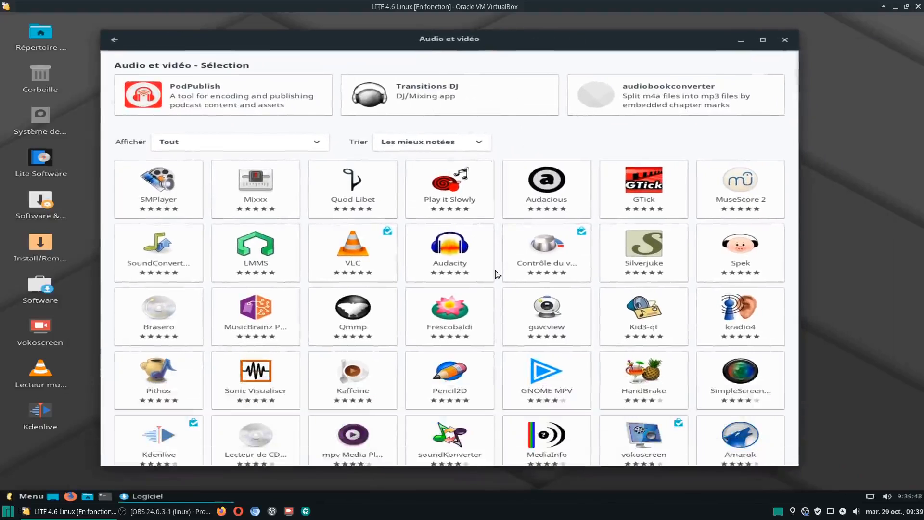
pyautogui.click(220, 139)
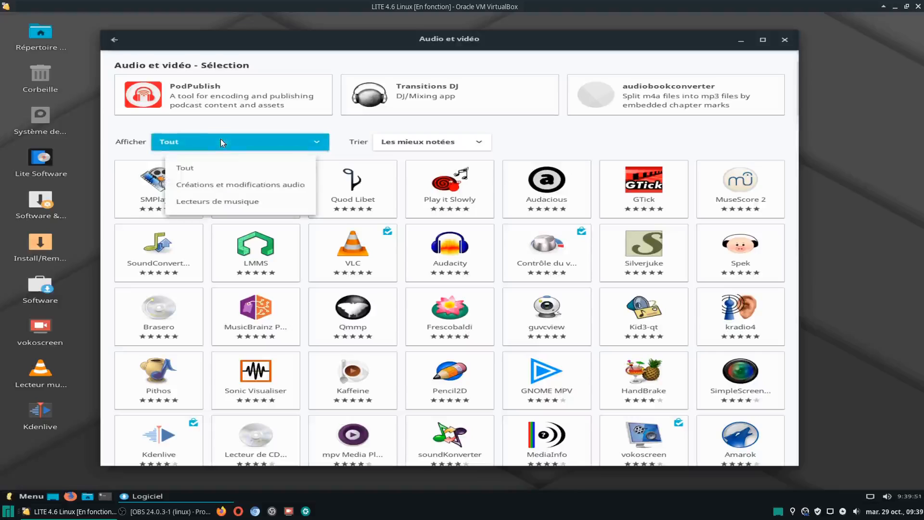
pyautogui.click(195, 167)
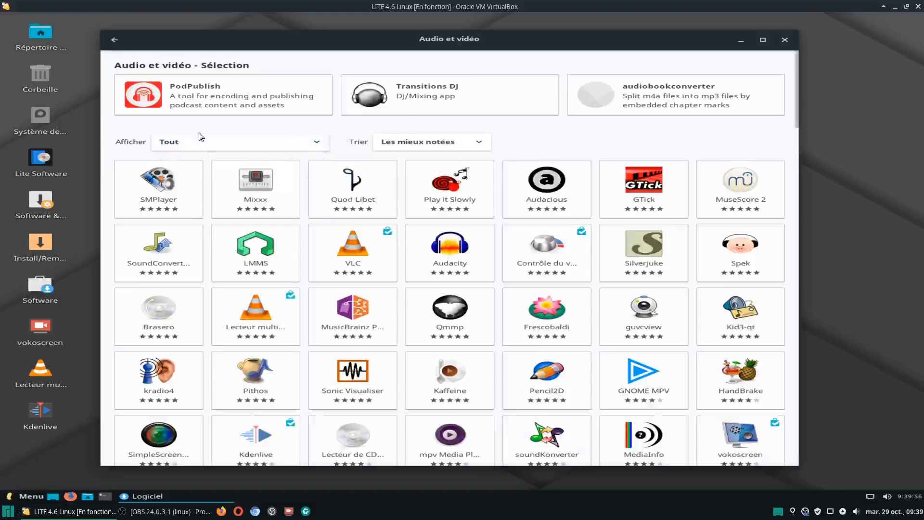
pyautogui.click(784, 39)
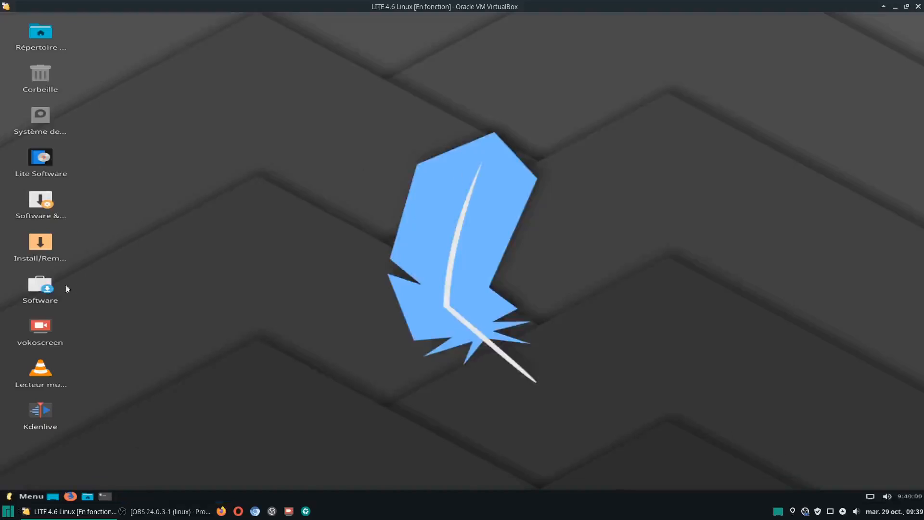
# - Relaunch the Software store in a maximized window and show the list of installed applications
pyautogui.doubleClick(47, 285)
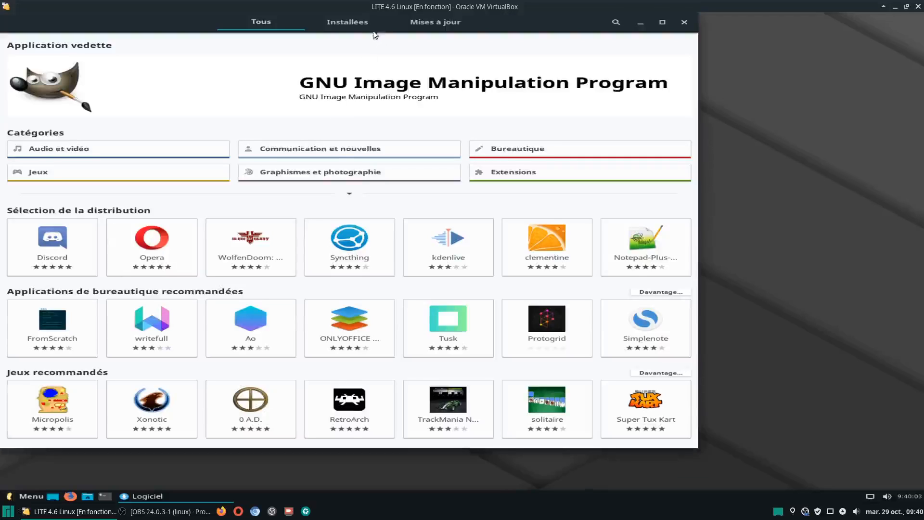
pyautogui.moveTo(380, 29); pyautogui.dragTo(528, 49)
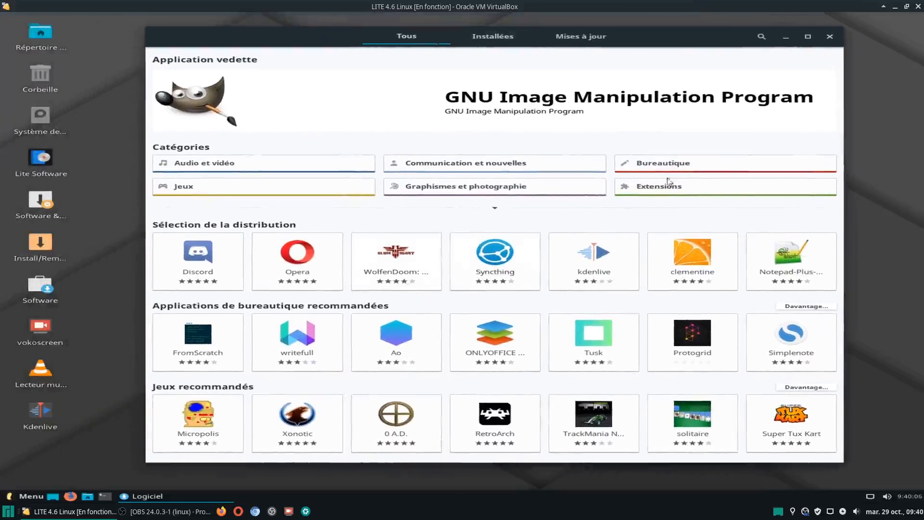
pyautogui.click(808, 37)
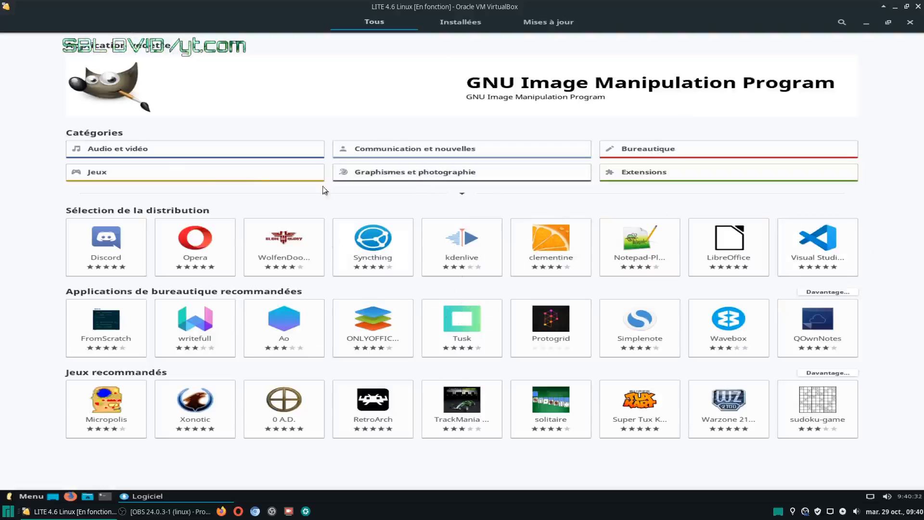
pyautogui.click(455, 22)
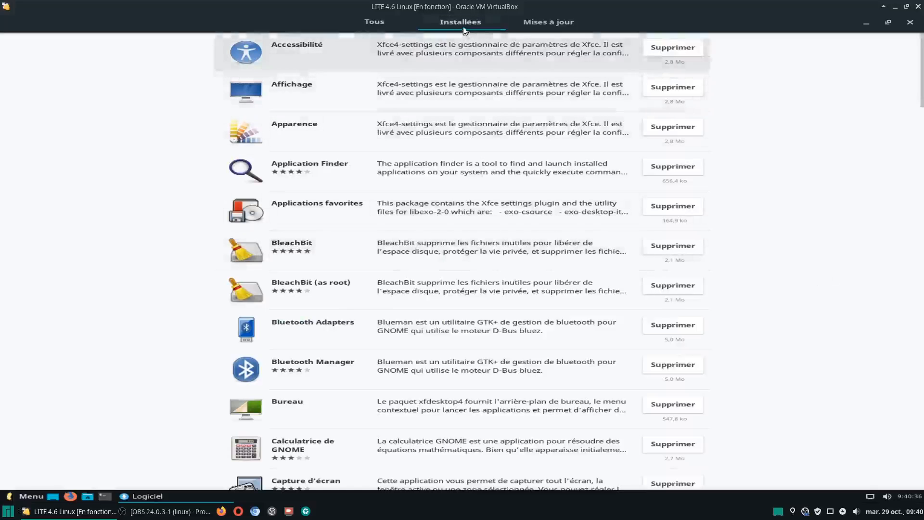
pyautogui.click(866, 22)
pyautogui.doubleClick(44, 155)
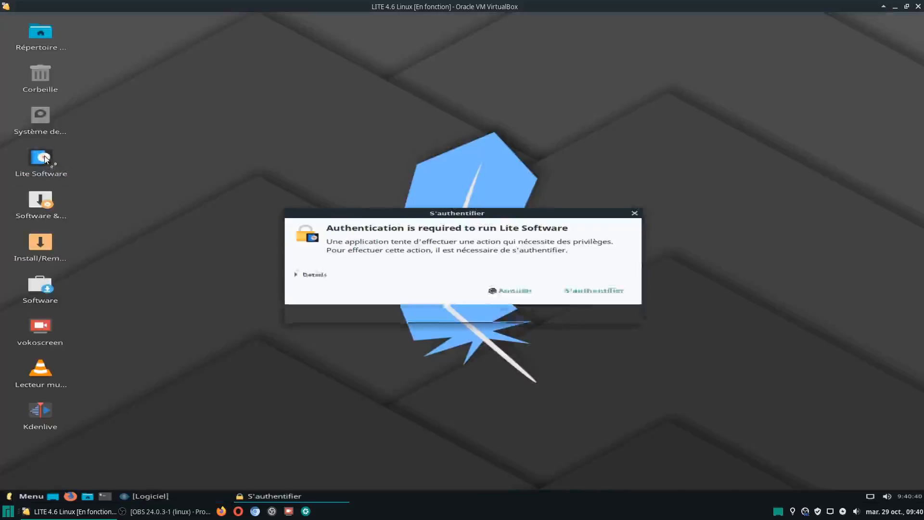
pyautogui.click(634, 213)
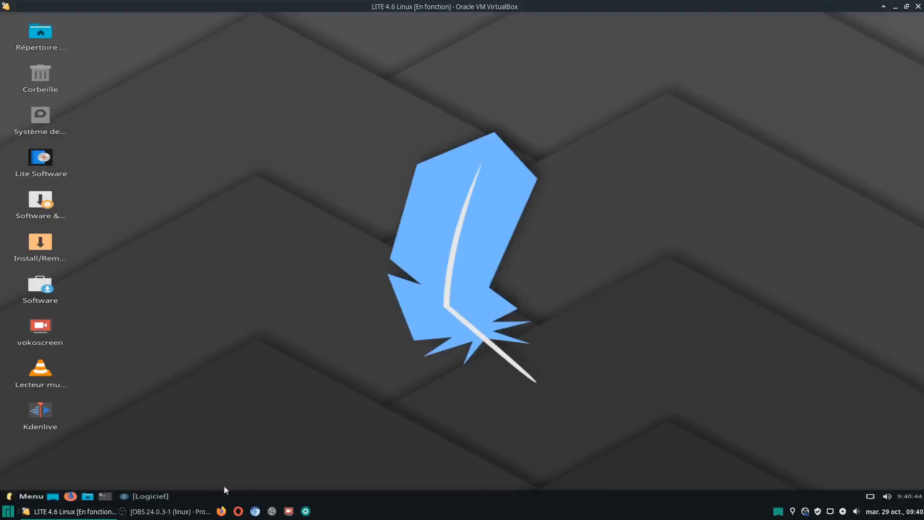
pyautogui.click(162, 495)
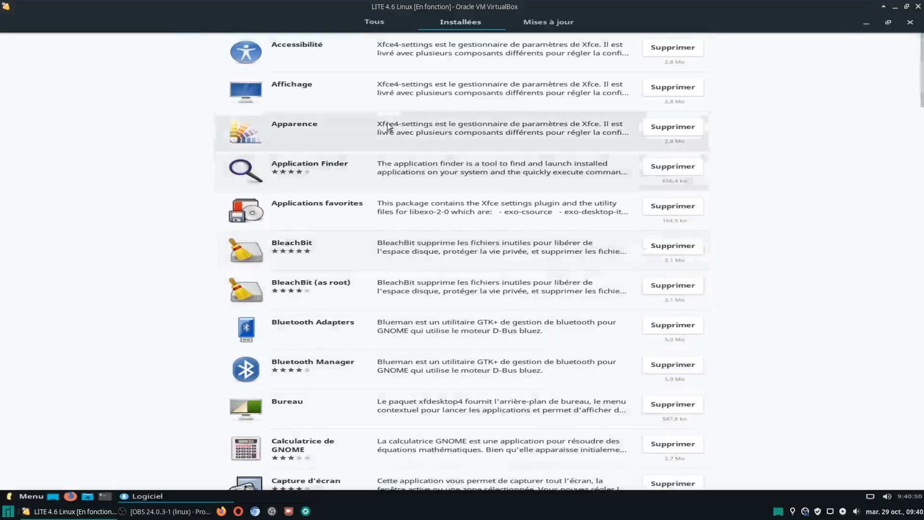
# - Check the store's updates page and open the Audio et vidéo category from the full catalogue
pyautogui.click(545, 25)
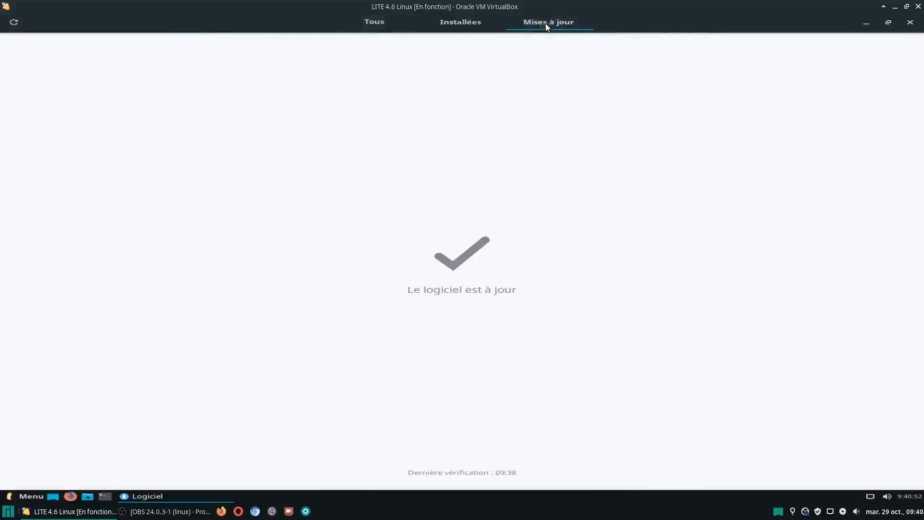
pyautogui.click(373, 25)
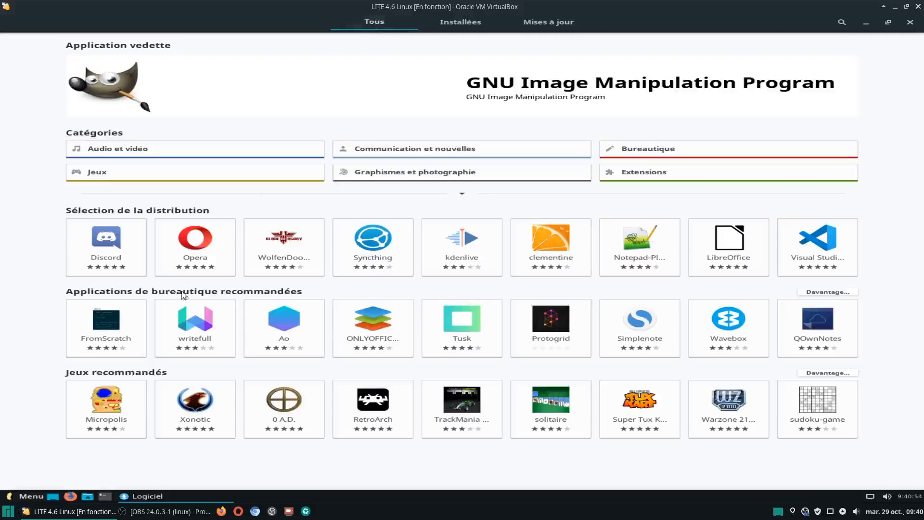
pyautogui.click(115, 153)
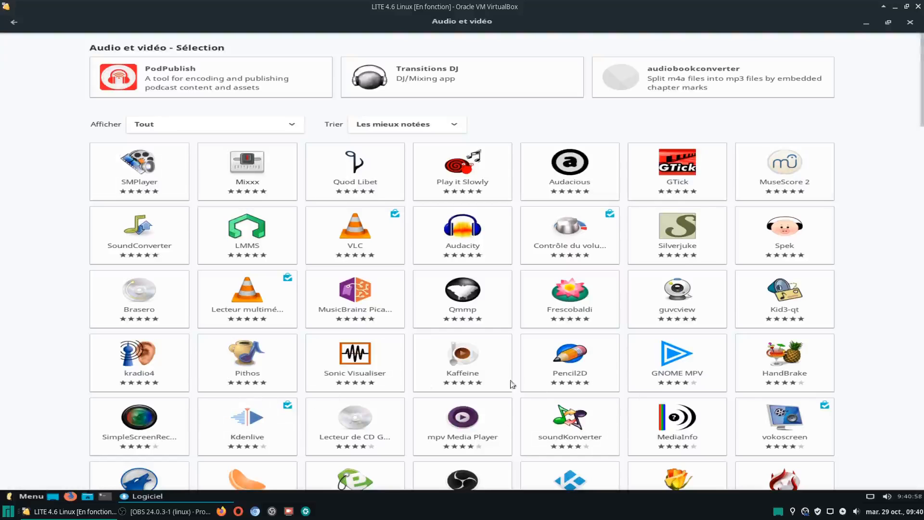
# - Examine the whole list of Audio et vidéo applications and return to the store's main page
pyautogui.scroll(-1, 709, 376)
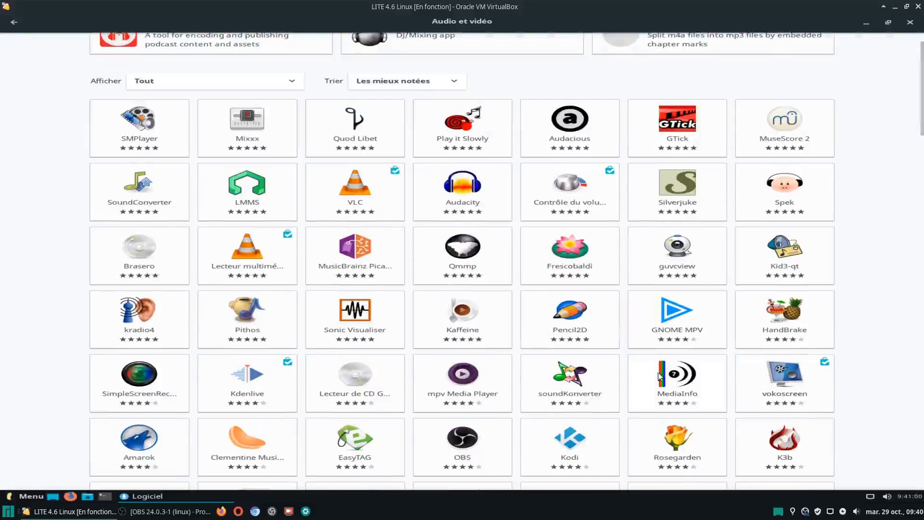
pyautogui.scroll(-3, 673, 374)
pyautogui.scroll(-4, 578, 373)
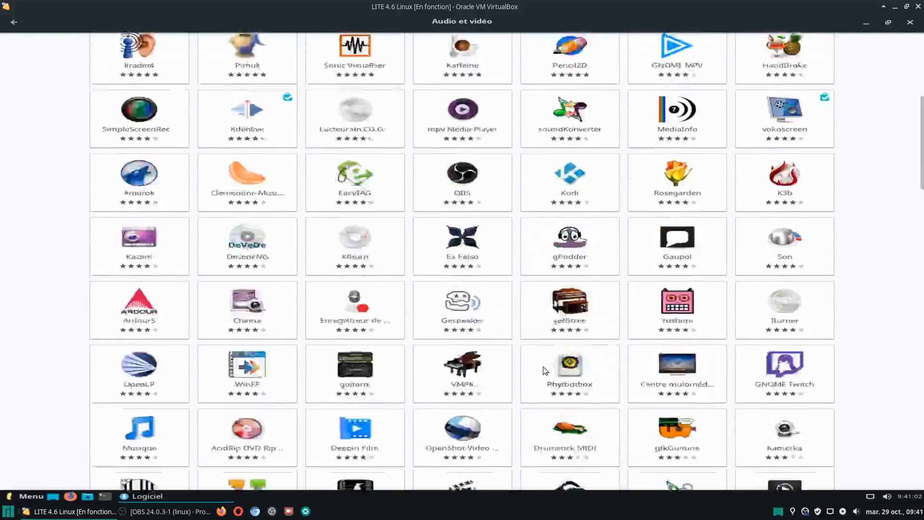
pyautogui.scroll(-5, 545, 371)
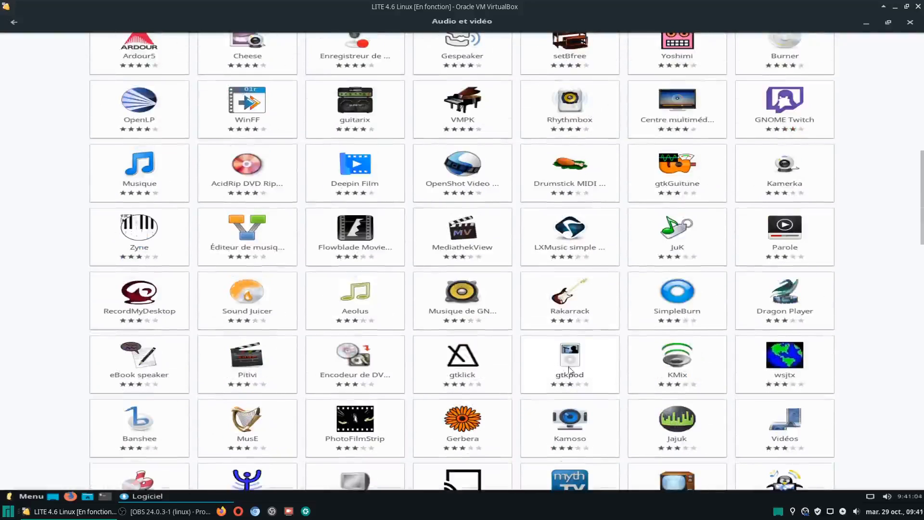
pyautogui.scroll(-2, 743, 374)
pyautogui.scroll(-4, 671, 375)
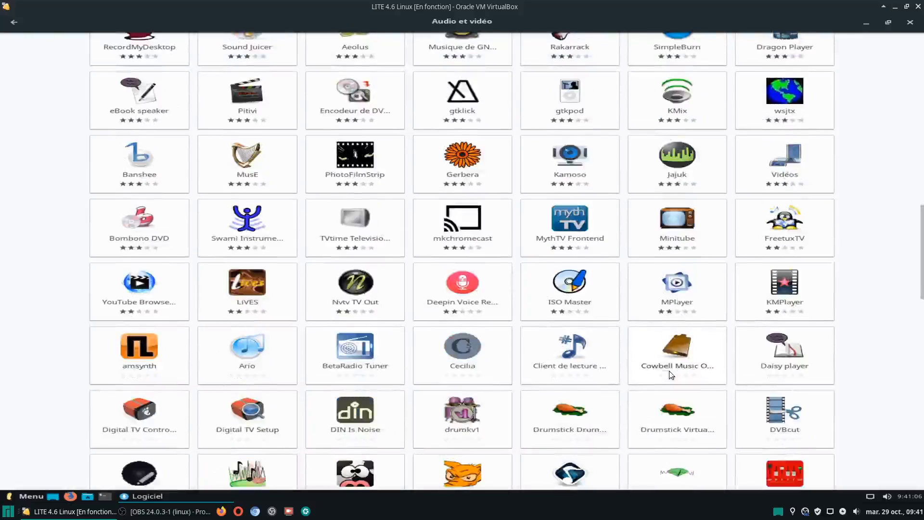
pyautogui.scroll(-5, 672, 375)
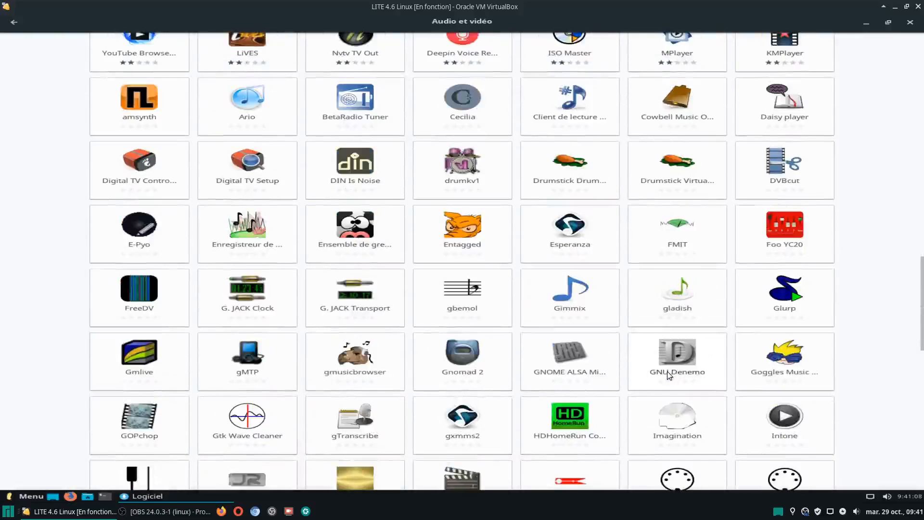
pyautogui.scroll(-10, 667, 371)
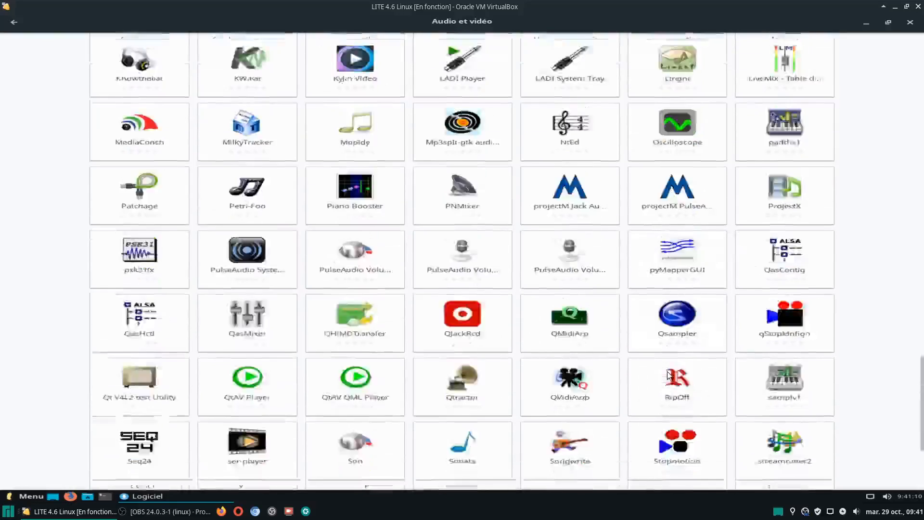
pyautogui.scroll(-4, 668, 374)
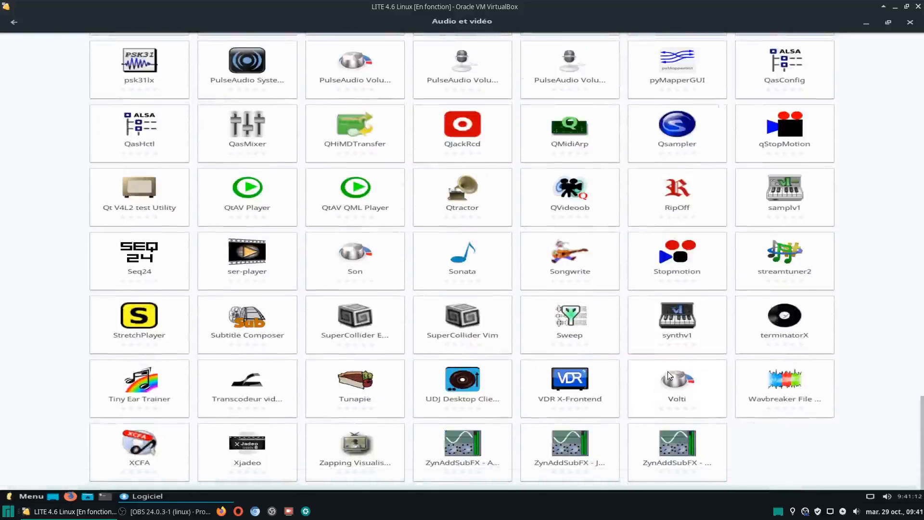
pyautogui.scroll(20, 668, 371)
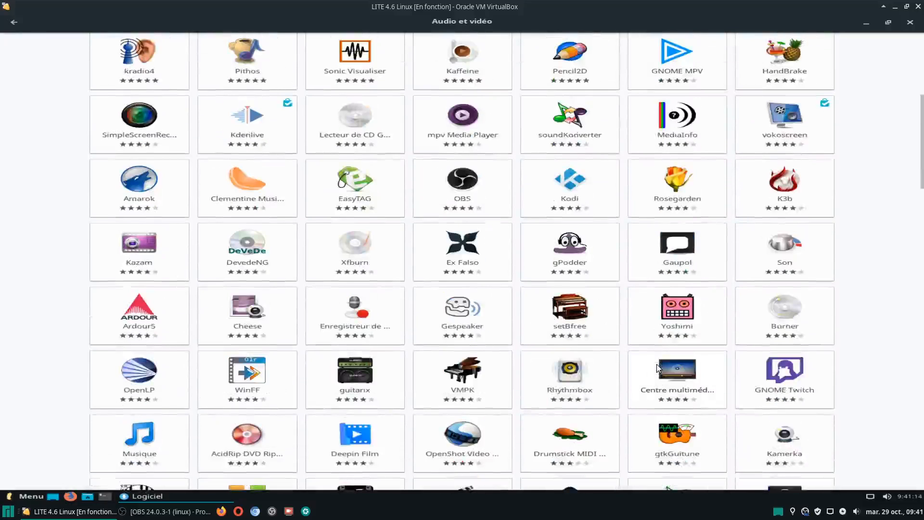
pyautogui.scroll(6, 657, 364)
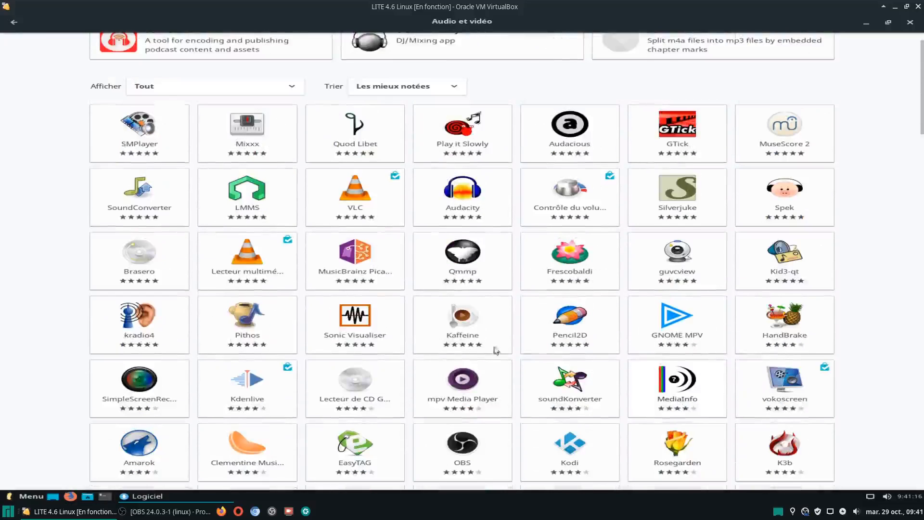
pyautogui.scroll(1, 640, 286)
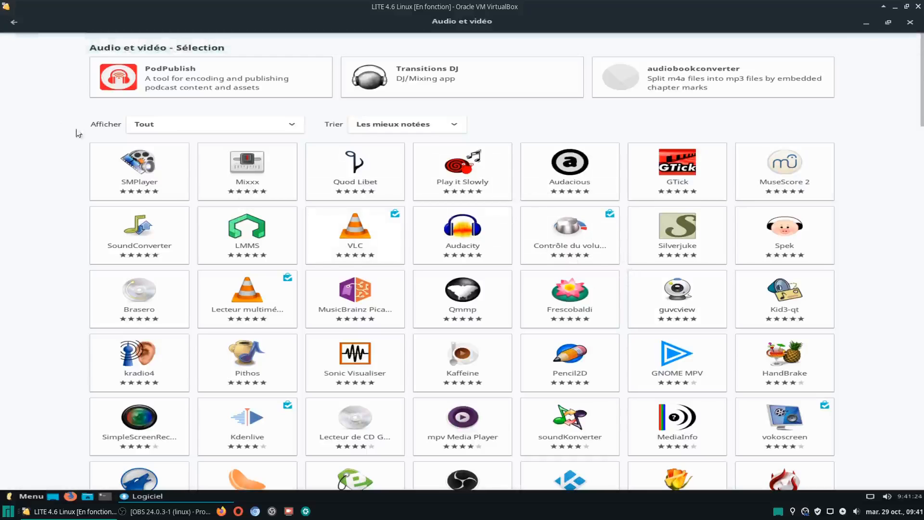
pyautogui.click(14, 23)
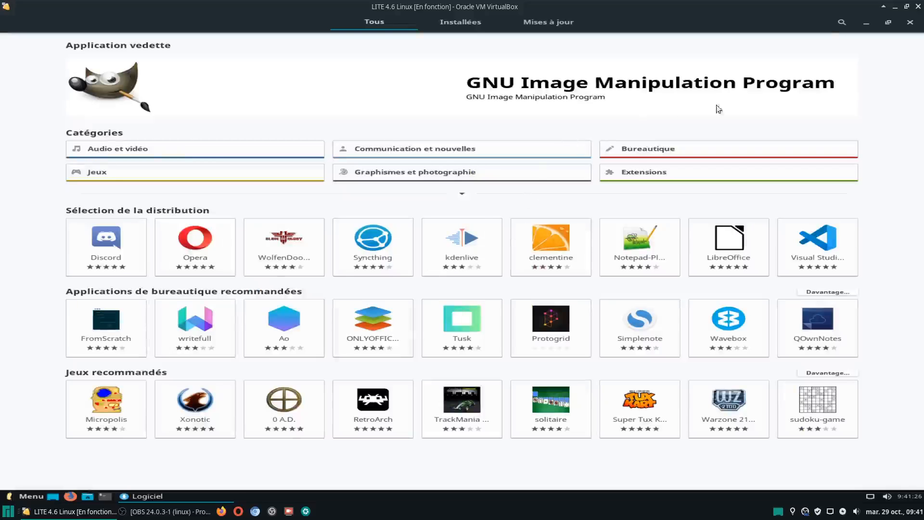
# - Search the store for "olive" and install olive-editor, authenticating with the account password
pyautogui.click(841, 22)
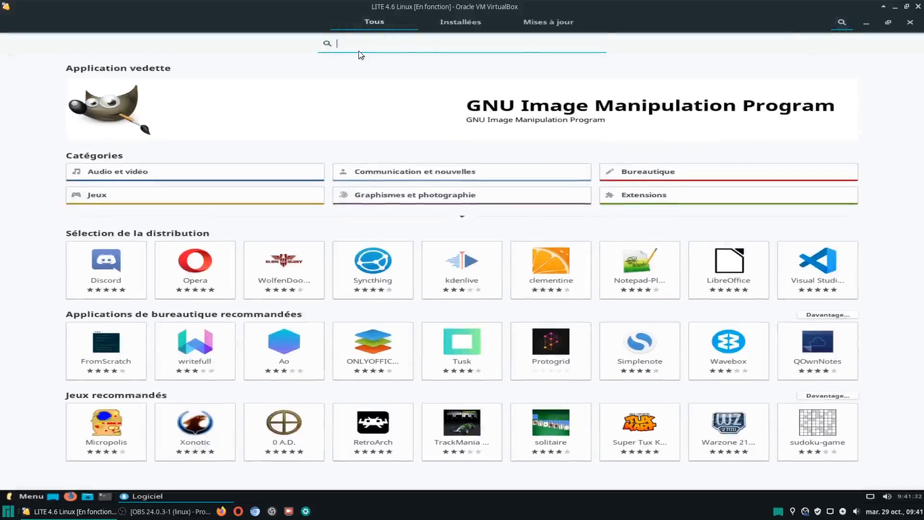
pyautogui.write('olive')
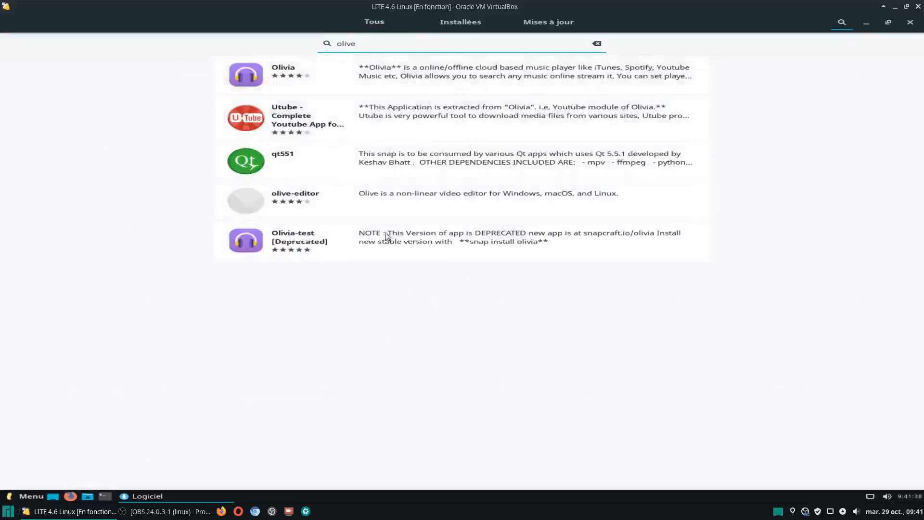
pyautogui.click(297, 198)
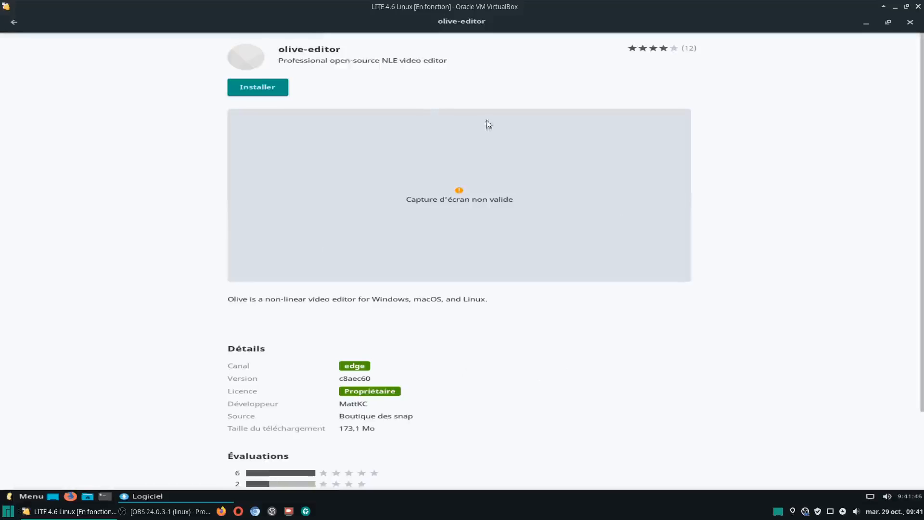
pyautogui.click(272, 88)
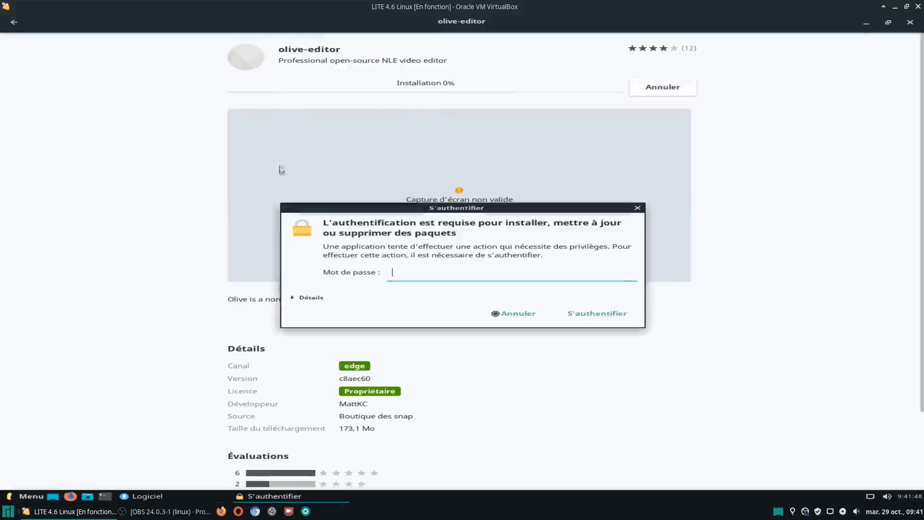
pyautogui.press('Return')
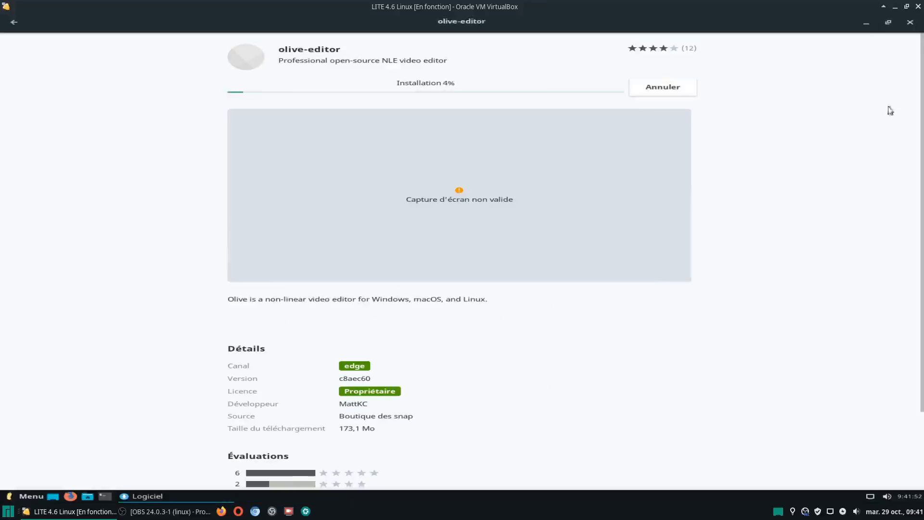
# - Restore the olive-editor window to its smaller size and reposition it on the desktop during the installation
pyautogui.click(887, 23)
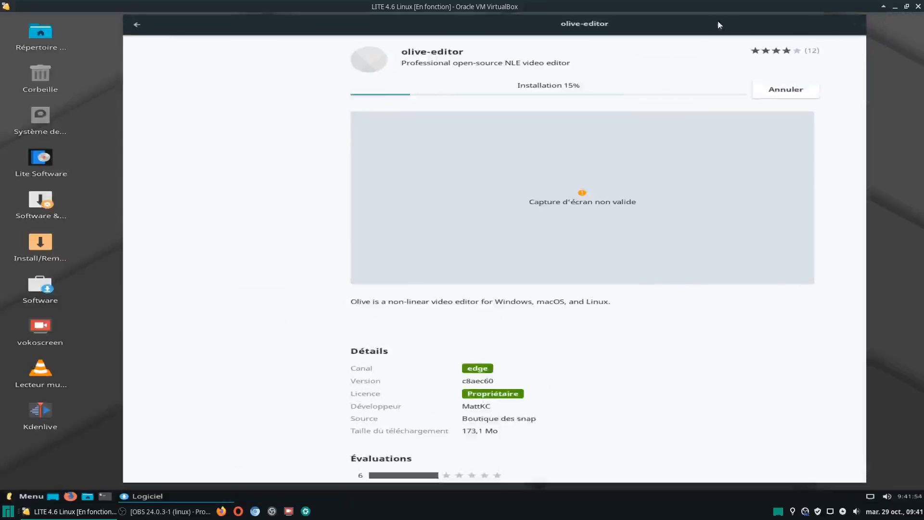
pyautogui.moveTo(683, 31); pyautogui.dragTo(700, 105)
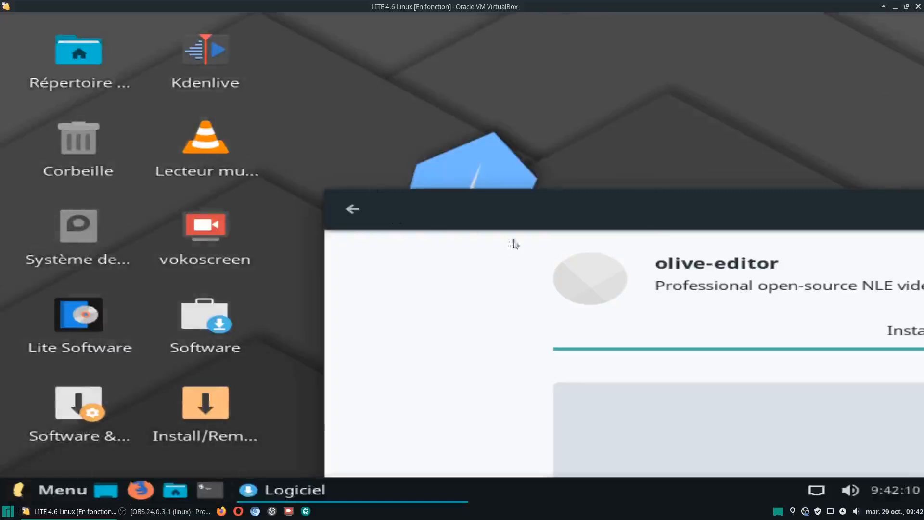
pyautogui.moveTo(691, 204); pyautogui.dragTo(825, 85)
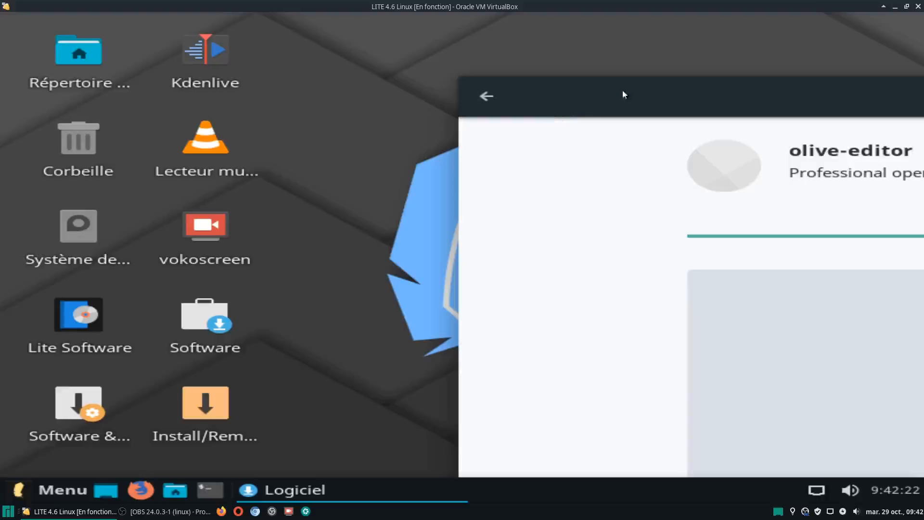
pyautogui.moveTo(590, 86); pyautogui.dragTo(197, 72)
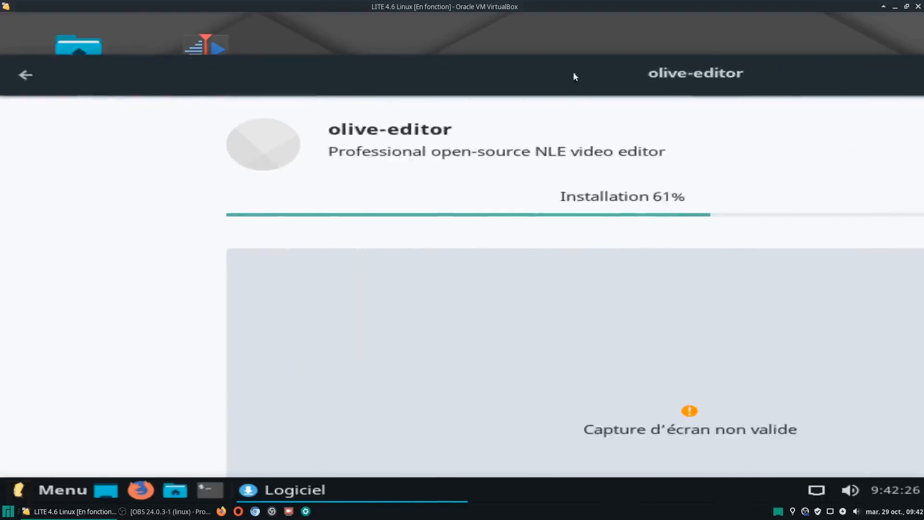
# - Set the virtual machine's screen resolution to 1600x1200 in the Affichage settings, apply it and close the settings
pyautogui.moveTo(360, 67); pyautogui.dragTo(833, 80)
pyautogui.click(58, 490)
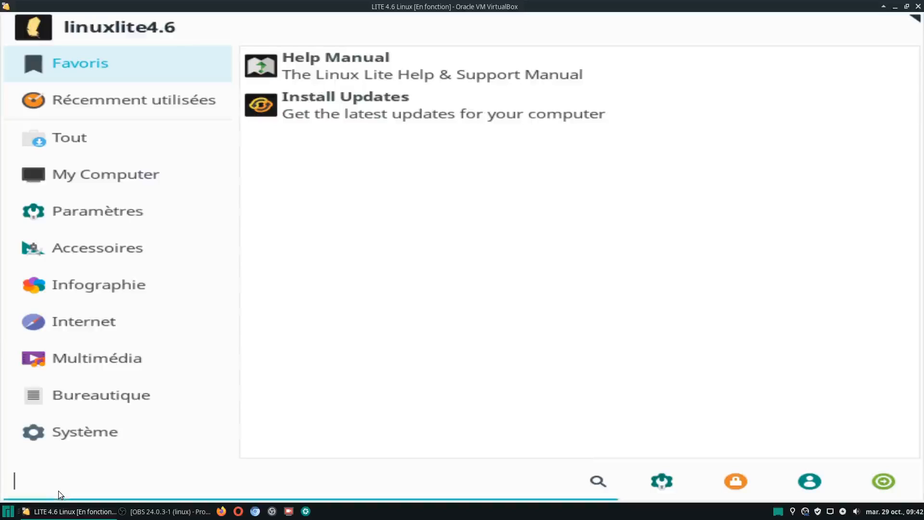
pyautogui.click(123, 214)
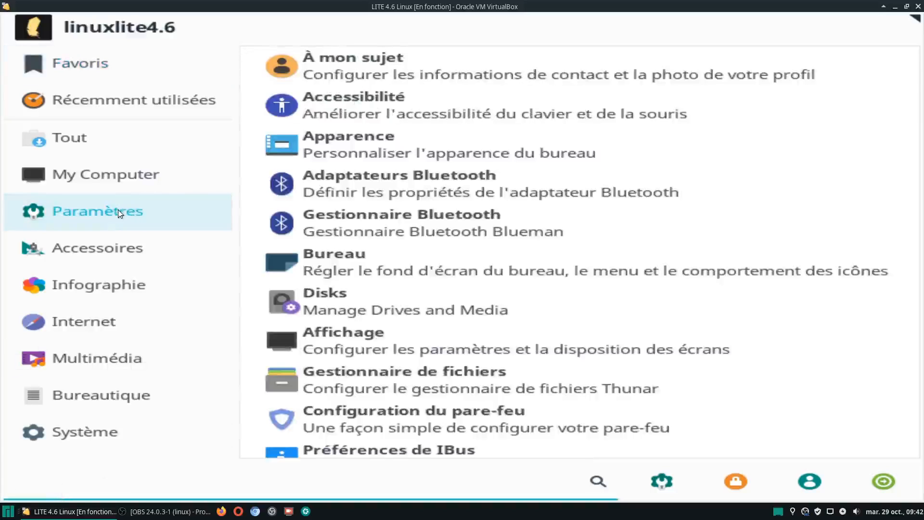
pyautogui.click(345, 343)
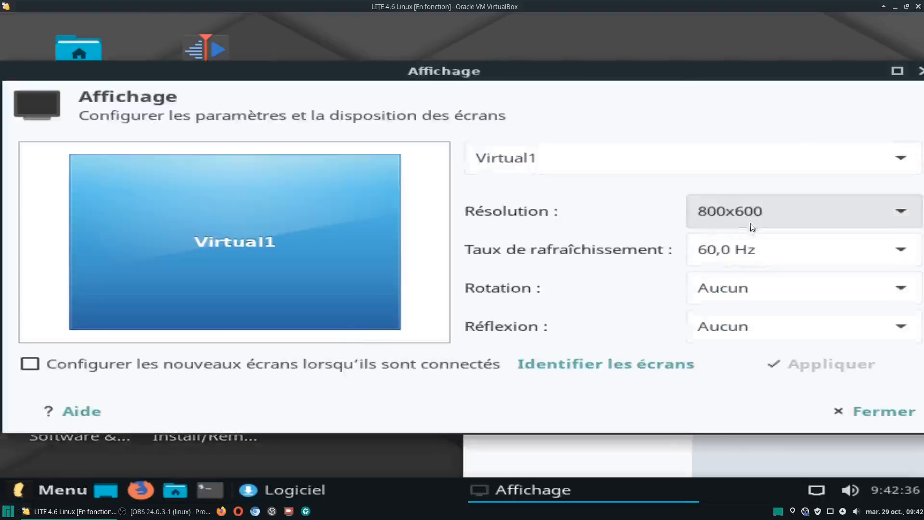
pyautogui.click(754, 218)
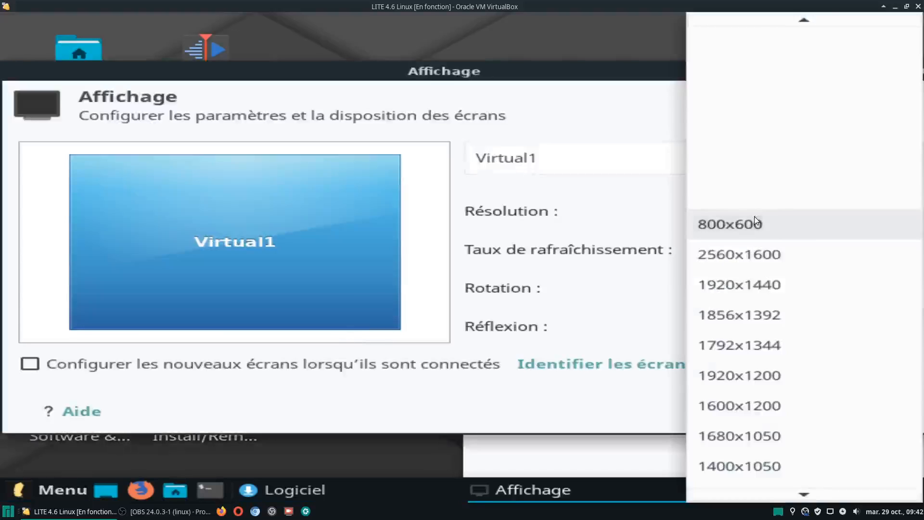
pyautogui.click(733, 399)
pyautogui.click(840, 366)
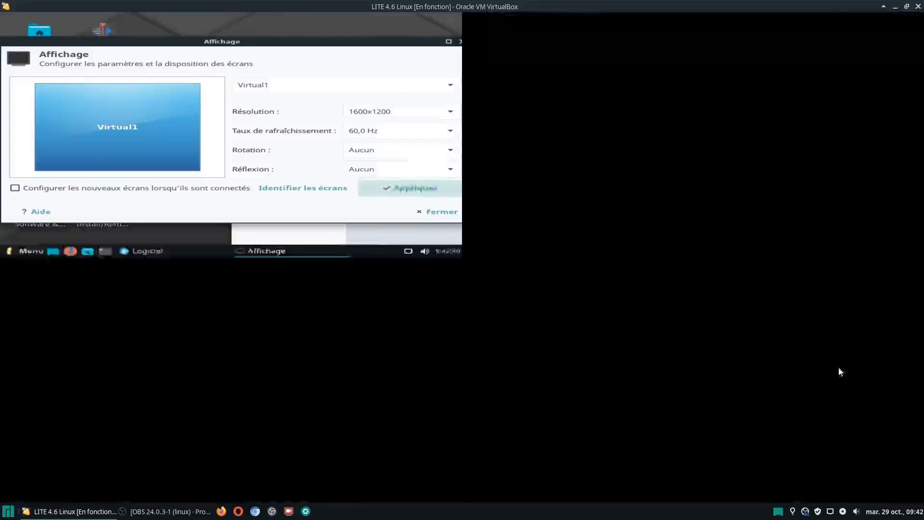
pyautogui.click(439, 213)
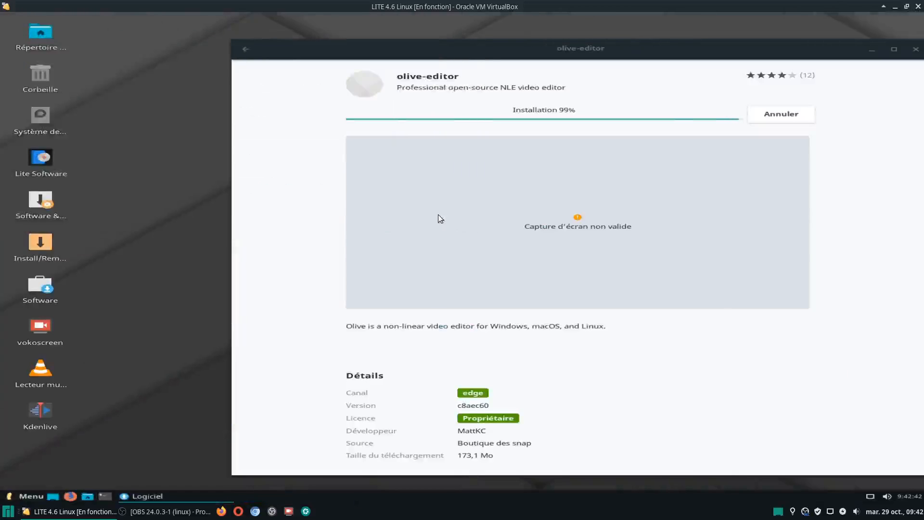
# - Reposition the olive-editor window near the middle of the desktop and switch to OBS
pyautogui.moveTo(679, 50); pyautogui.dragTo(552, 35)
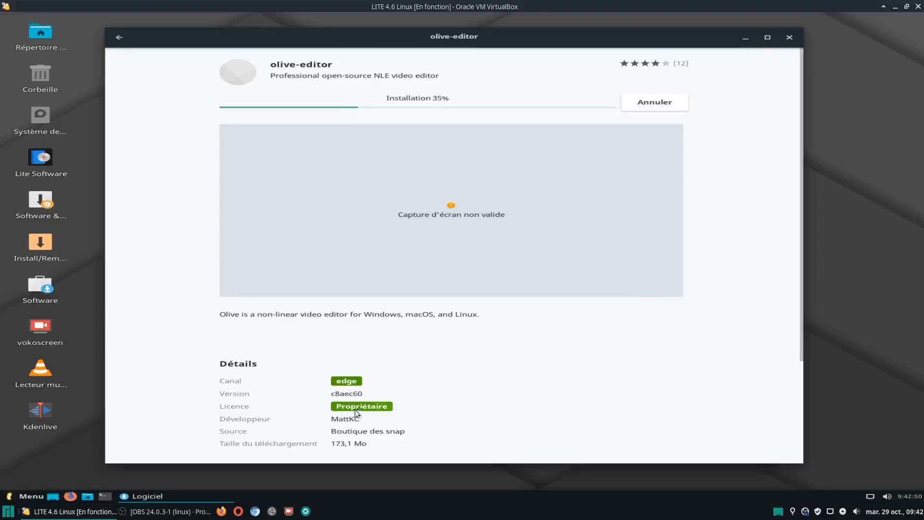
pyautogui.click(164, 511)
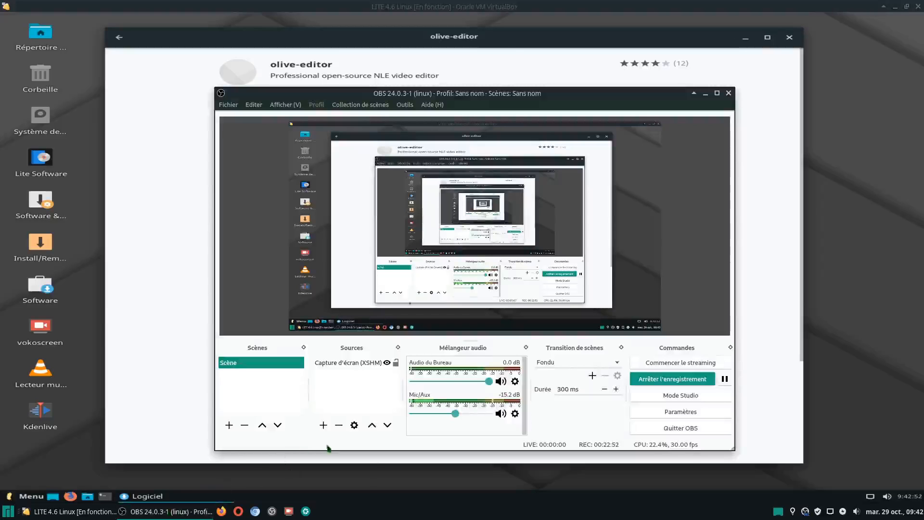